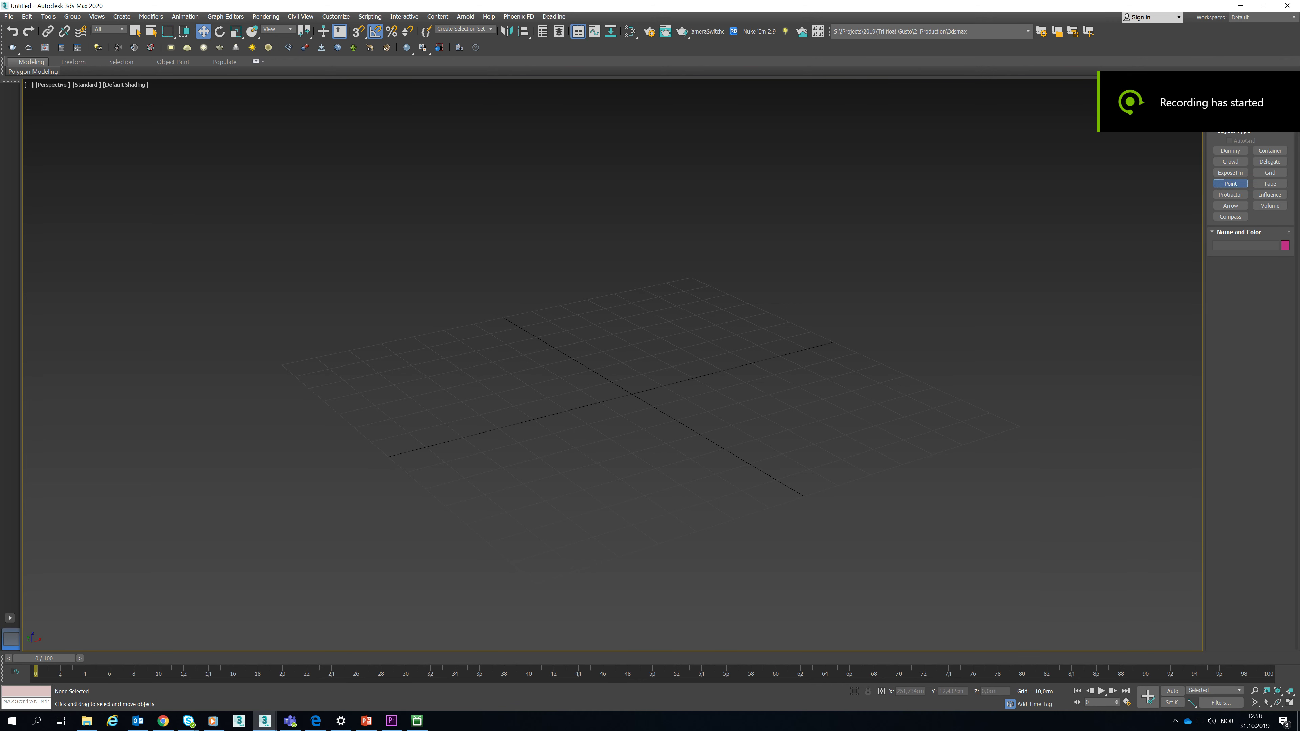
- Create a 100cm point helper at the origin and name it Point_Zero
{"action": "left_click", "coordinate": [1231, 183]}
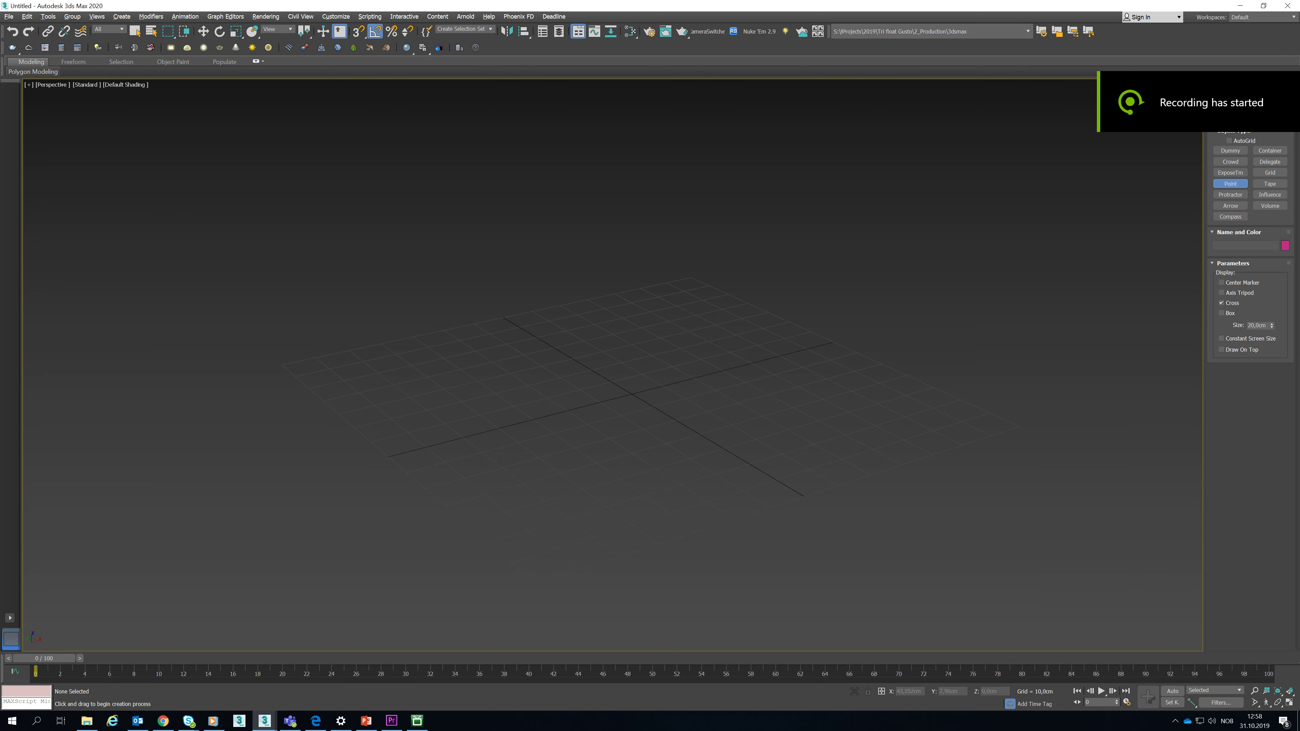
{"action": "left_click", "coordinate": [641, 395]}
{"action": "key", "text": "w"}
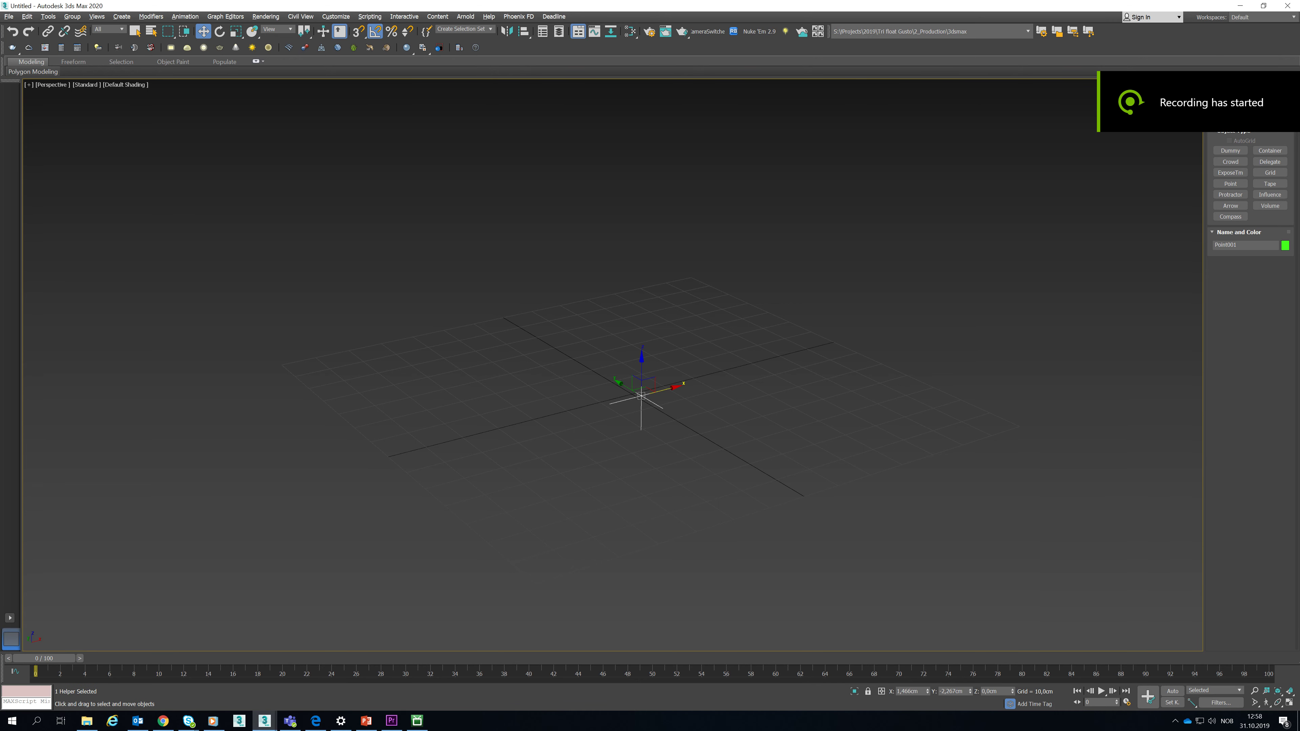
{"action": "right_click", "coordinate": [928, 692]}
{"action": "right_click", "coordinate": [970, 692]}
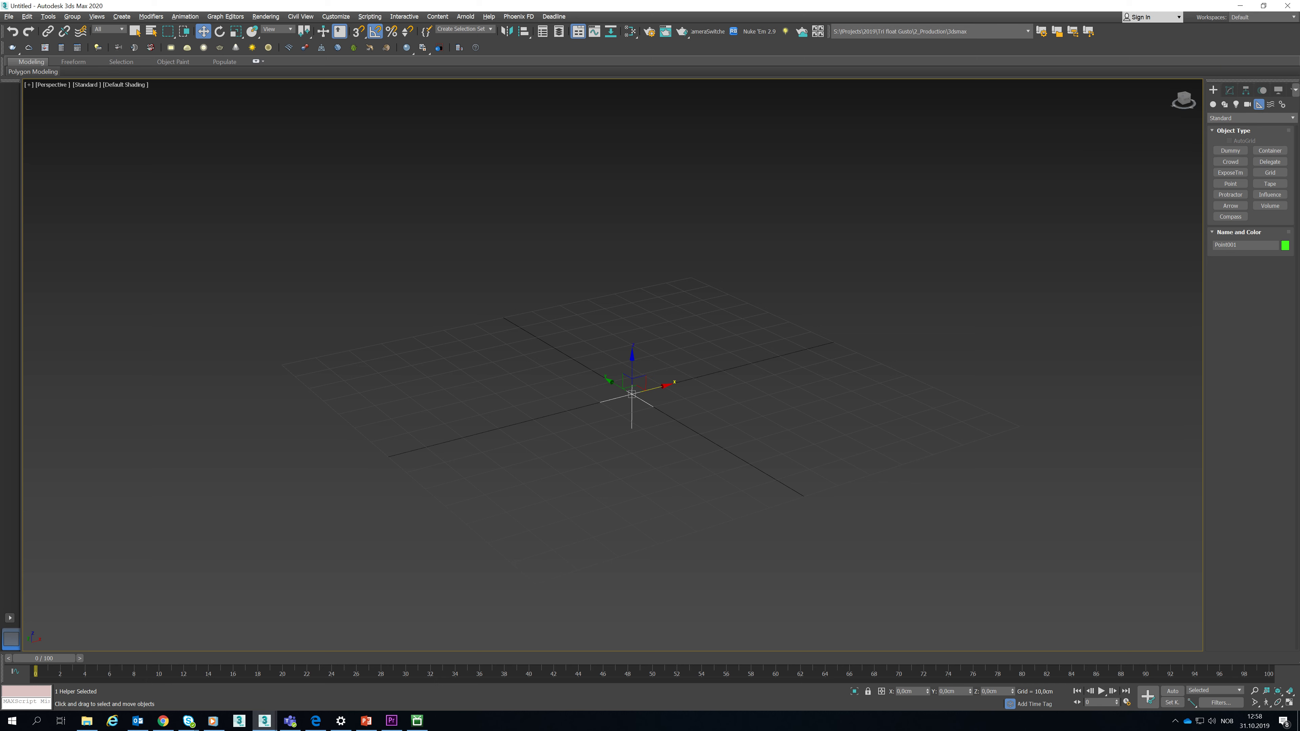
{"action": "left_click", "coordinate": [1230, 90]}
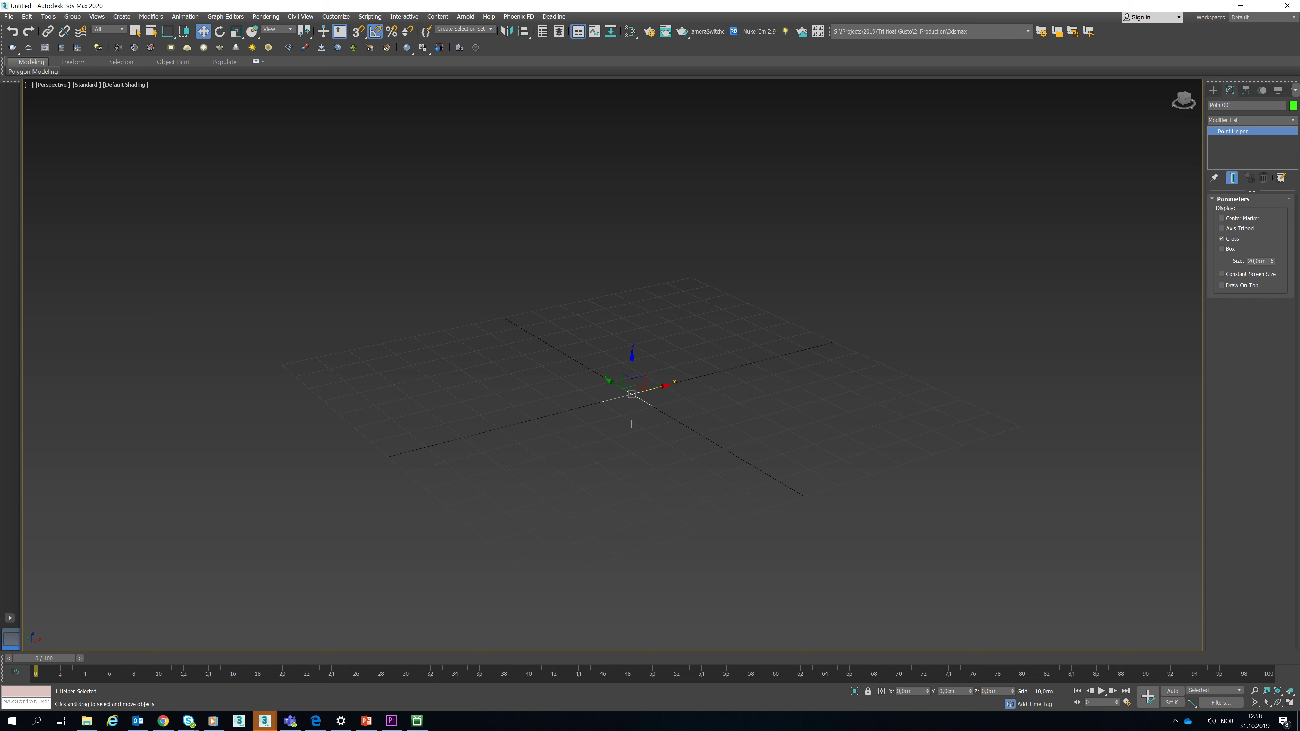
{"action": "double_click", "coordinate": [1259, 261]}
{"action": "type", "text": "100"}
{"action": "key", "text": "Return"}
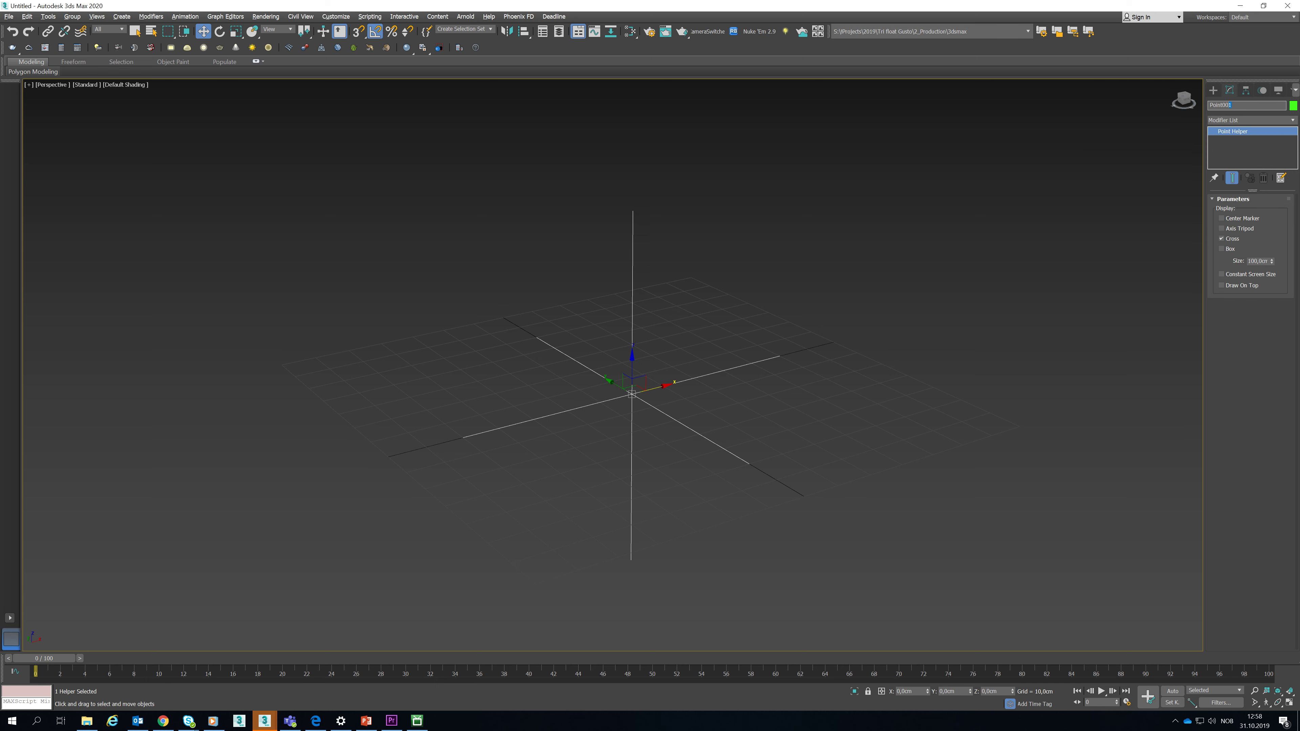
{"action": "type", "text": "_Zero"}
- Clone the helper as a copy named Point_LookAt_Next
{"action": "middle_click_drag", "start_coordinate": [685, 358], "coordinate": [733, 394], "text": "alt"}
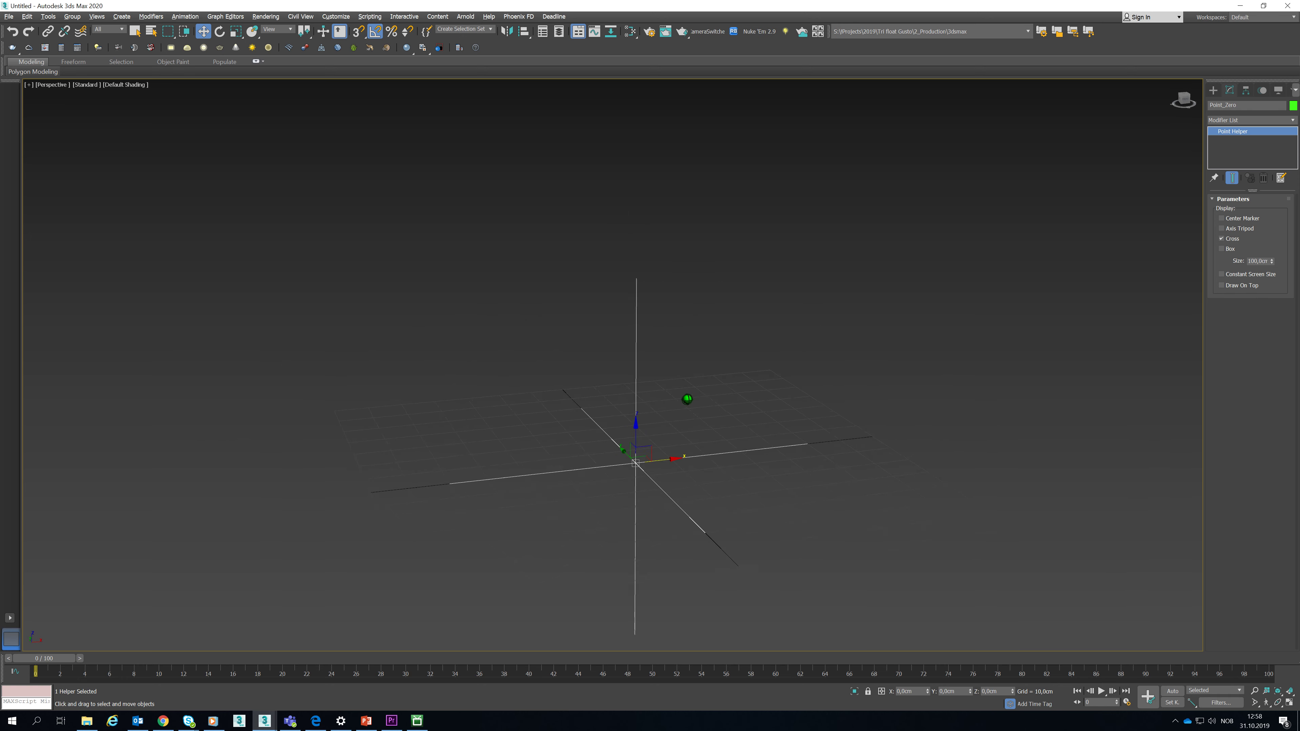
{"action": "right_click", "coordinate": [733, 395]}
{"action": "left_click", "coordinate": [748, 454]}
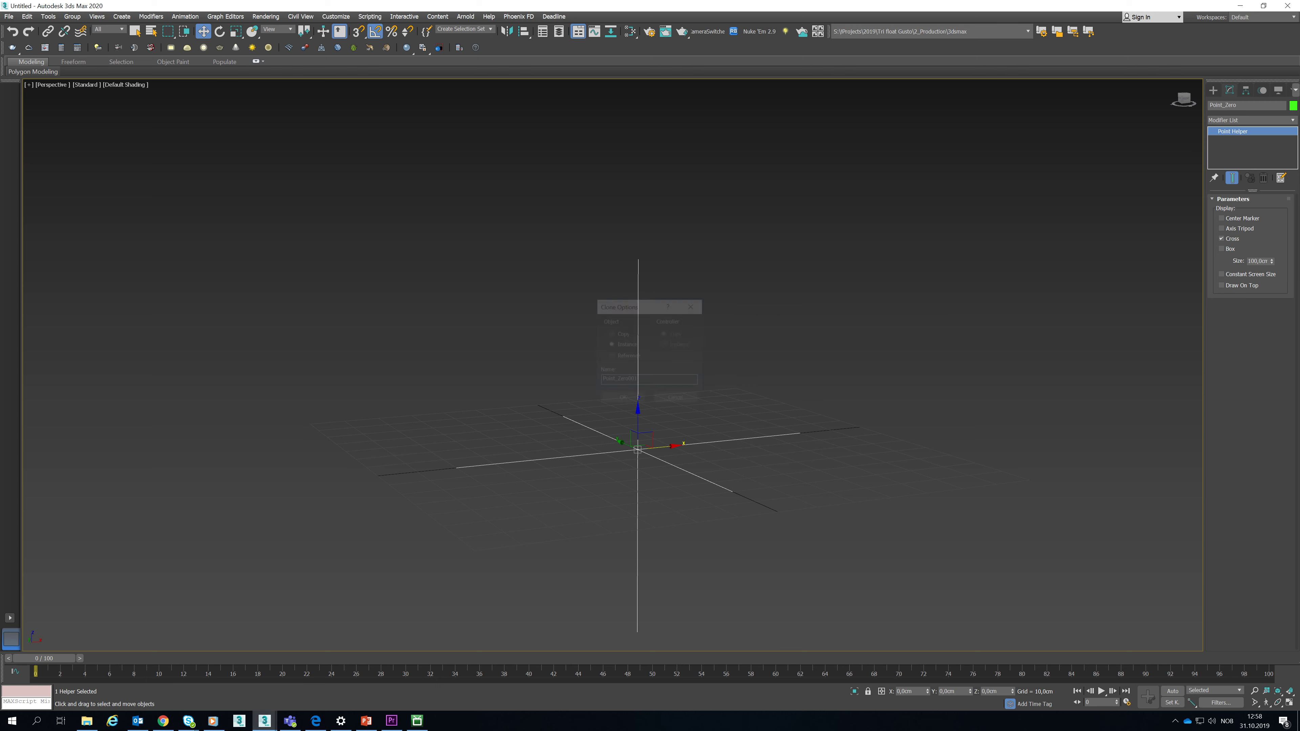
{"action": "left_click_drag", "start_coordinate": [641, 380], "coordinate": [618, 380]}
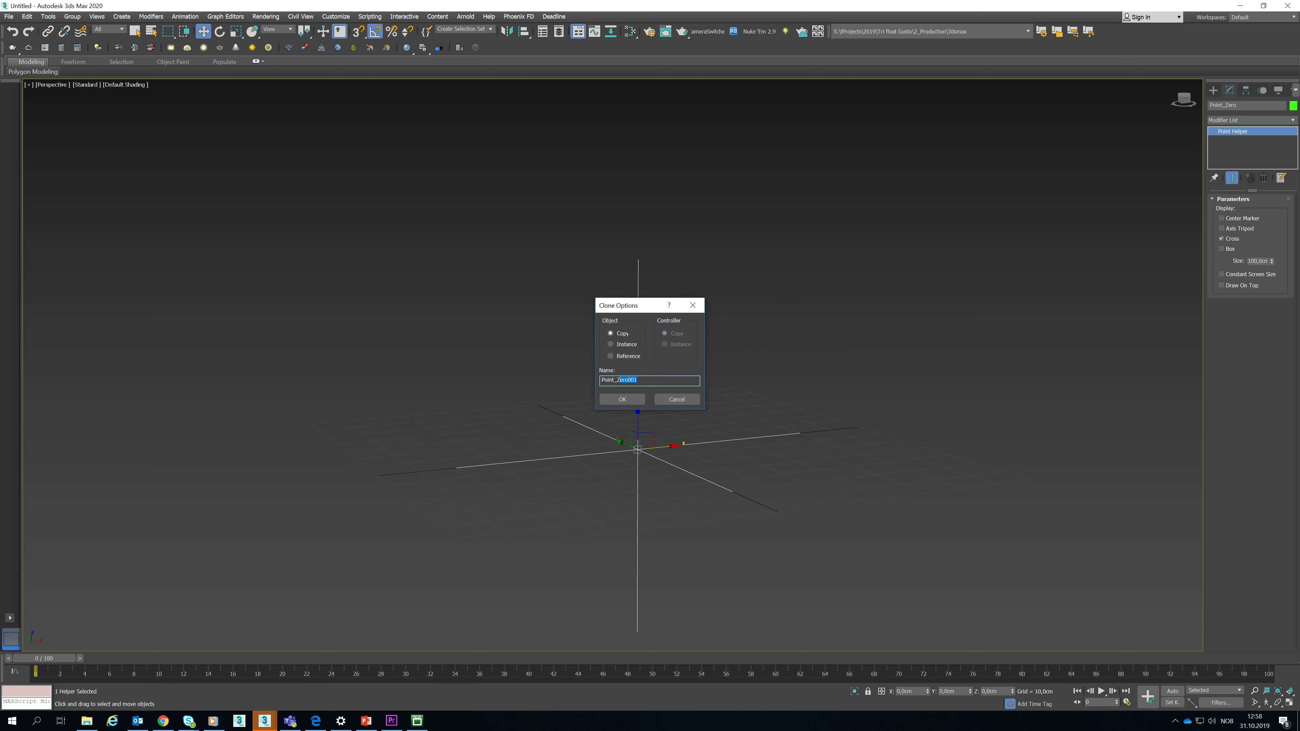
{"action": "type", "text": "LookA"}
{"action": "type", "text": "t_Nex"}
{"action": "key", "text": "Return"}
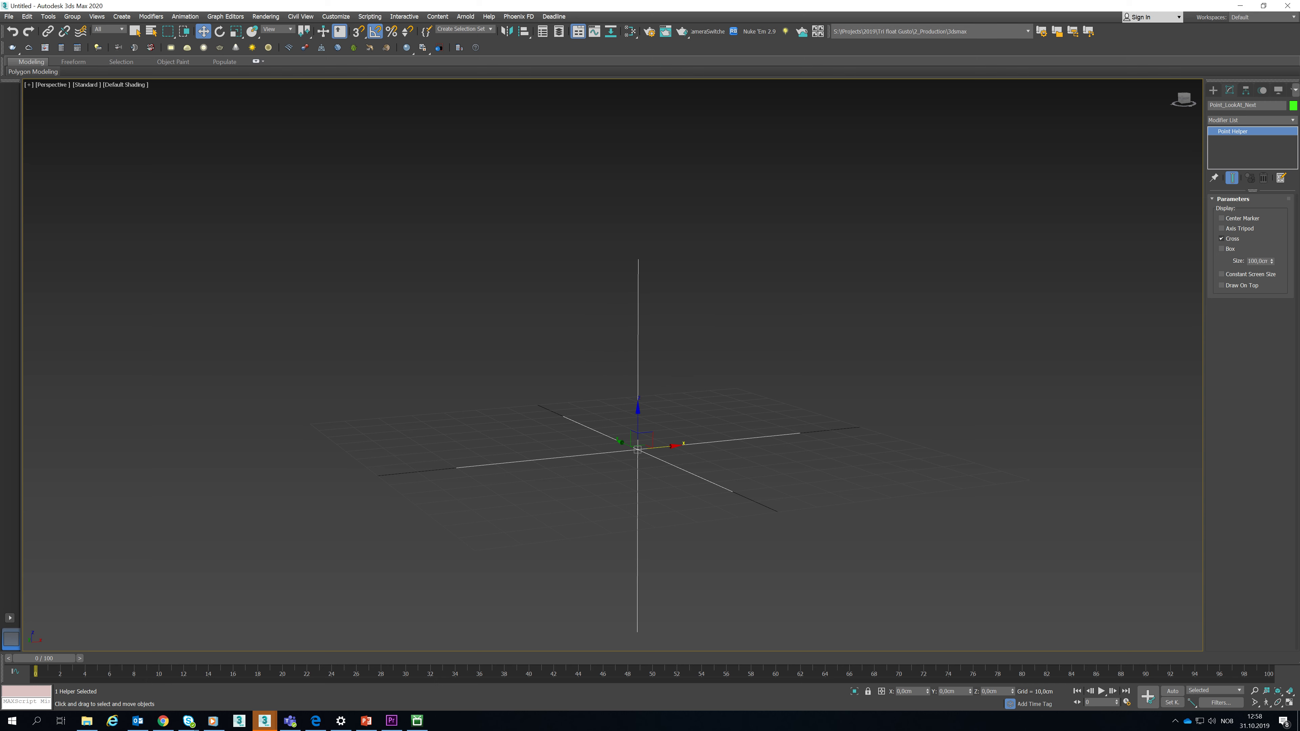
- Display Point_LookAt_Next as a box with size 150cm
{"action": "left_click", "coordinate": [1221, 239]}
{"action": "double_click", "coordinate": [1258, 261]}
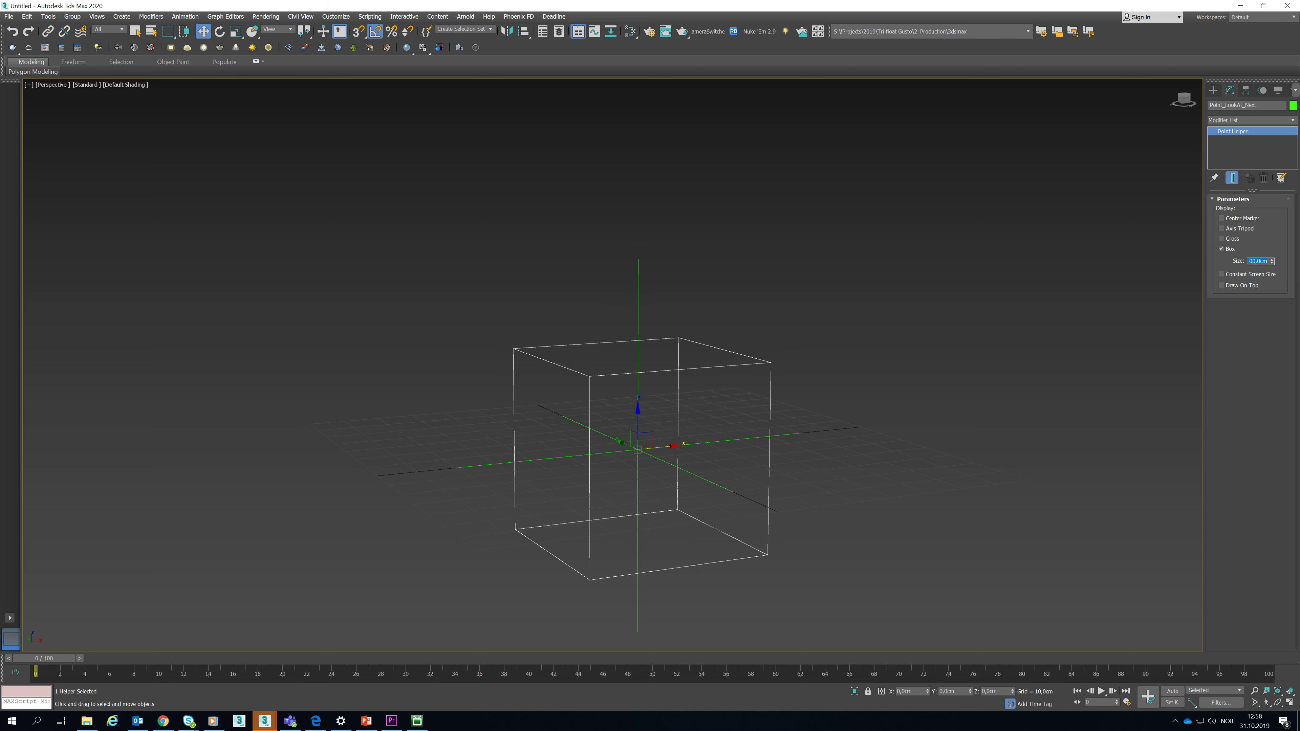
{"action": "type", "text": "150"}
{"action": "key", "text": "Return"}
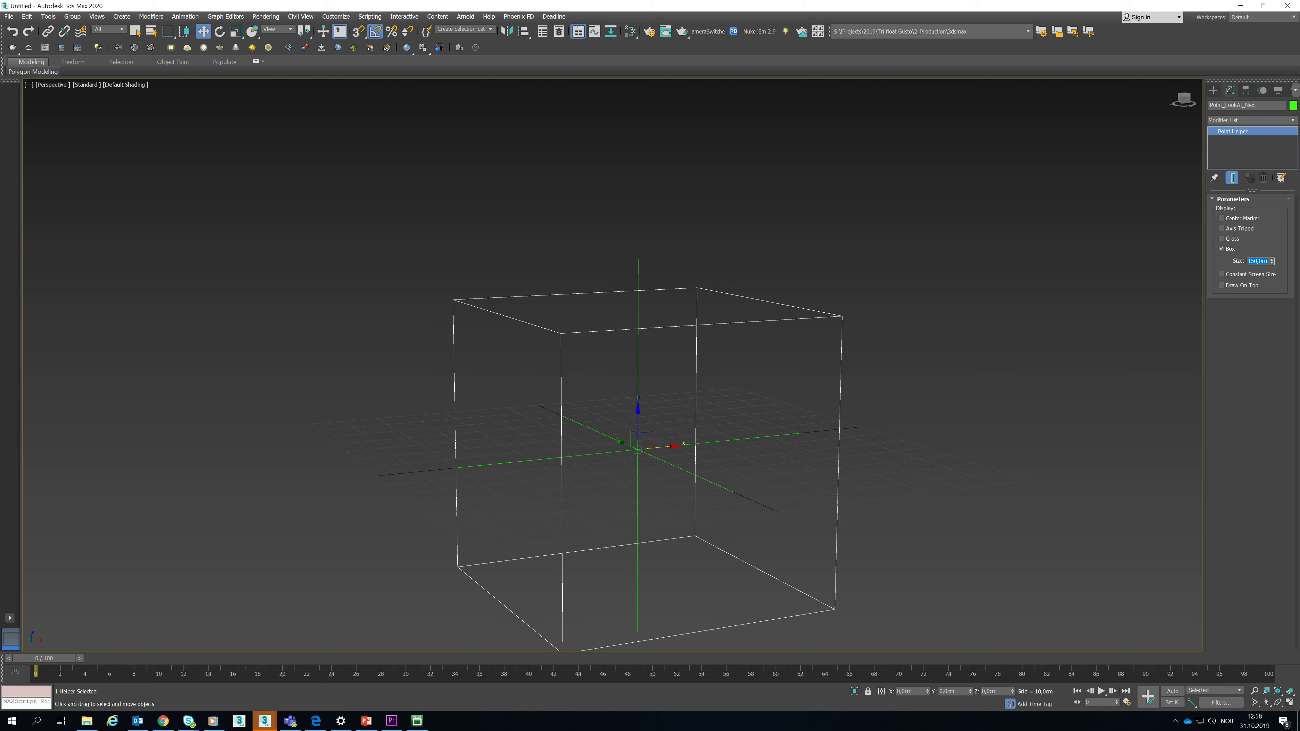
- Clone it as Point_LookAt_Previous and set its size to 125cm
{"action": "right_click", "coordinate": [948, 433]}
{"action": "left_click", "coordinate": [977, 494]}
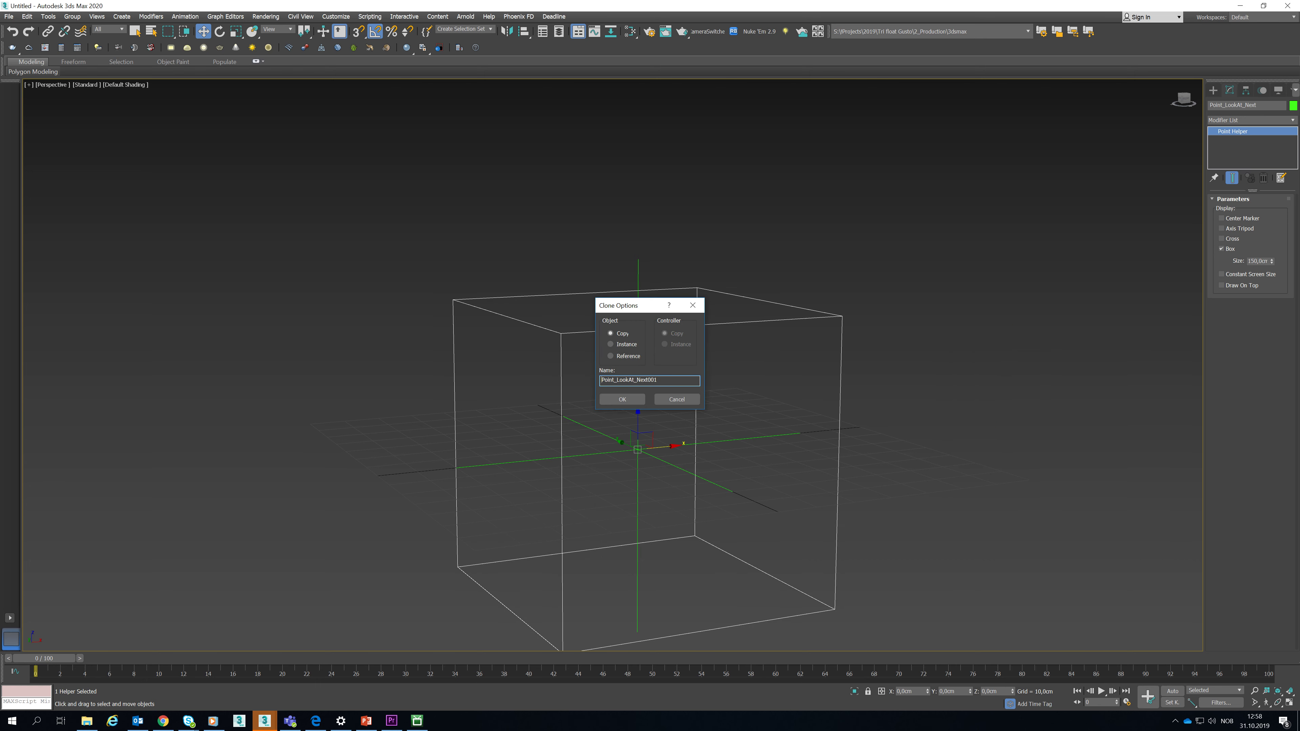
{"action": "left_click_drag", "start_coordinate": [657, 379], "coordinate": [640, 379]}
{"action": "type", "text": "Previous"}
{"action": "key", "text": "Return"}
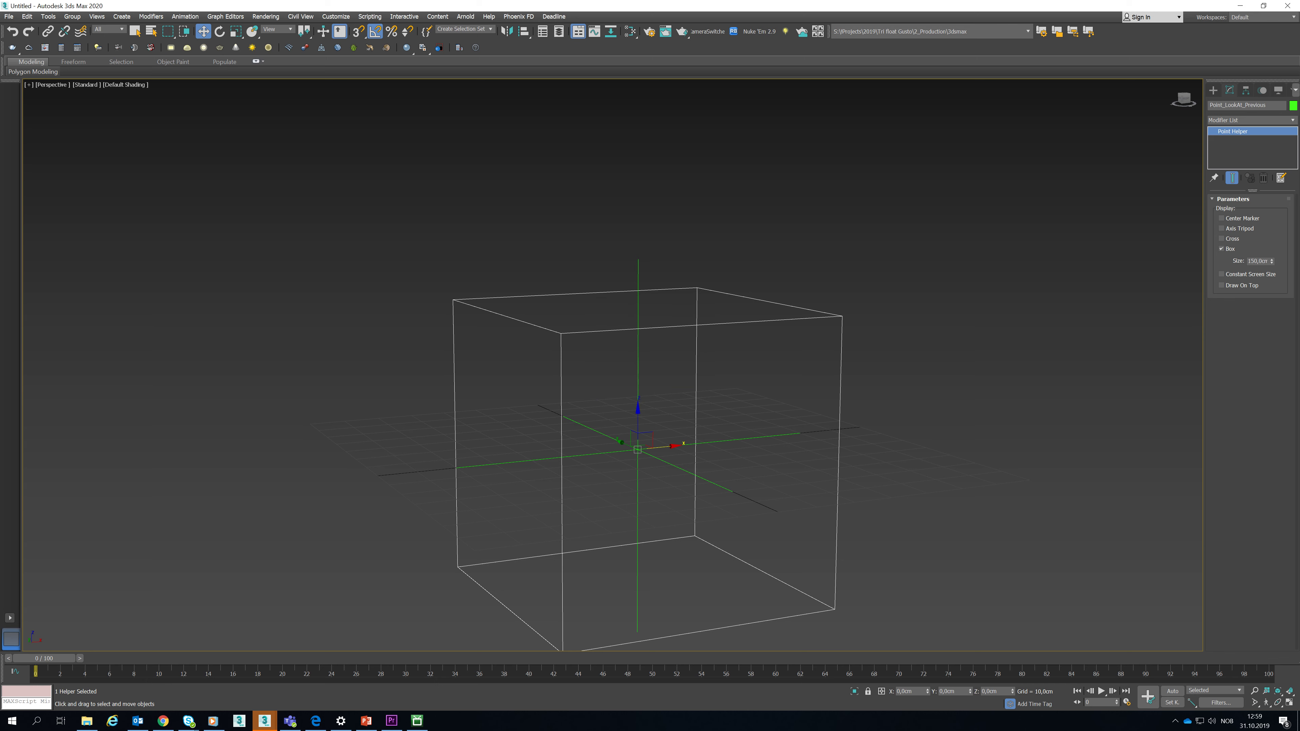
{"action": "left_click", "coordinate": [1259, 261]}
{"action": "type", "text": "125"}
{"action": "key", "text": "Return"}
- Clone the 125cm helper again as a copy named Point_OrientConstr
{"action": "scroll", "coordinate": [850, 363], "scroll_direction": "down", "scroll_amount": 1}
{"action": "scroll", "coordinate": [850, 364], "scroll_direction": "down", "scroll_amount": 1}
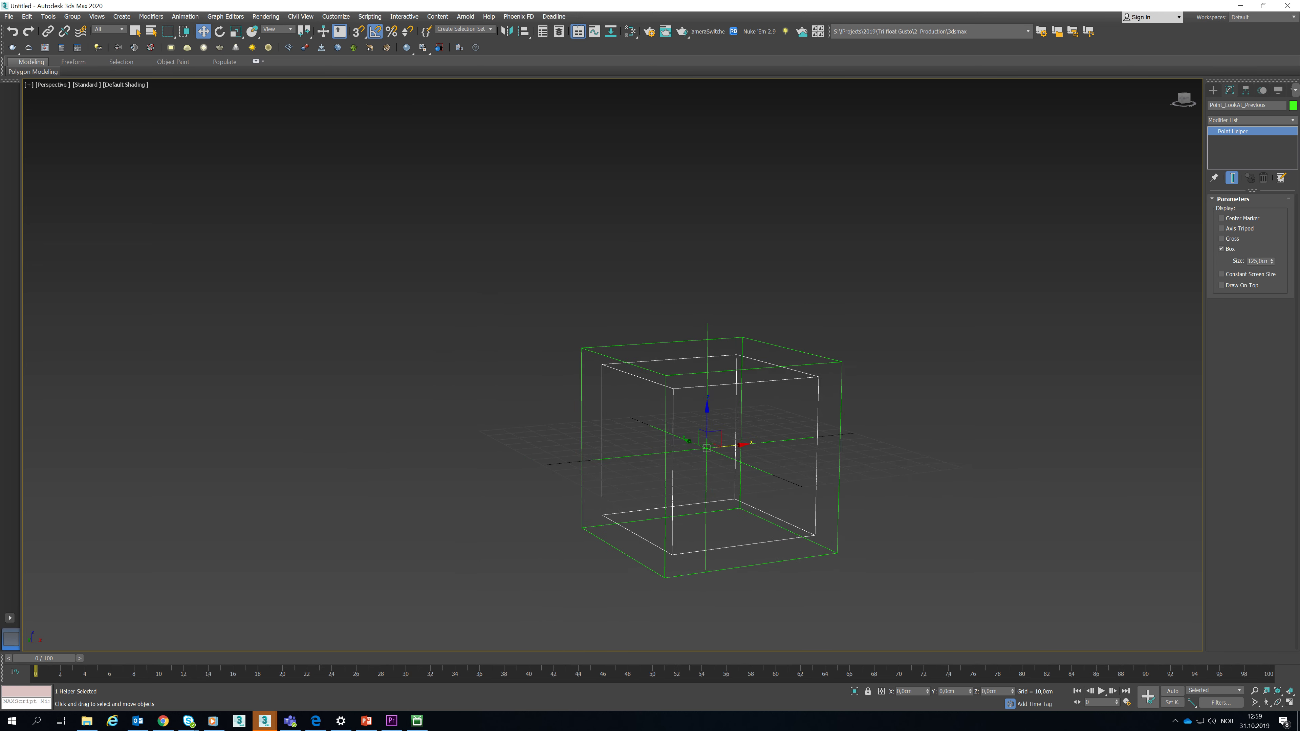
{"action": "scroll", "coordinate": [850, 363], "scroll_direction": "down", "scroll_amount": 1}
{"action": "scroll", "coordinate": [850, 364], "scroll_direction": "down", "scroll_amount": 2}
{"action": "right_click", "coordinate": [820, 351]}
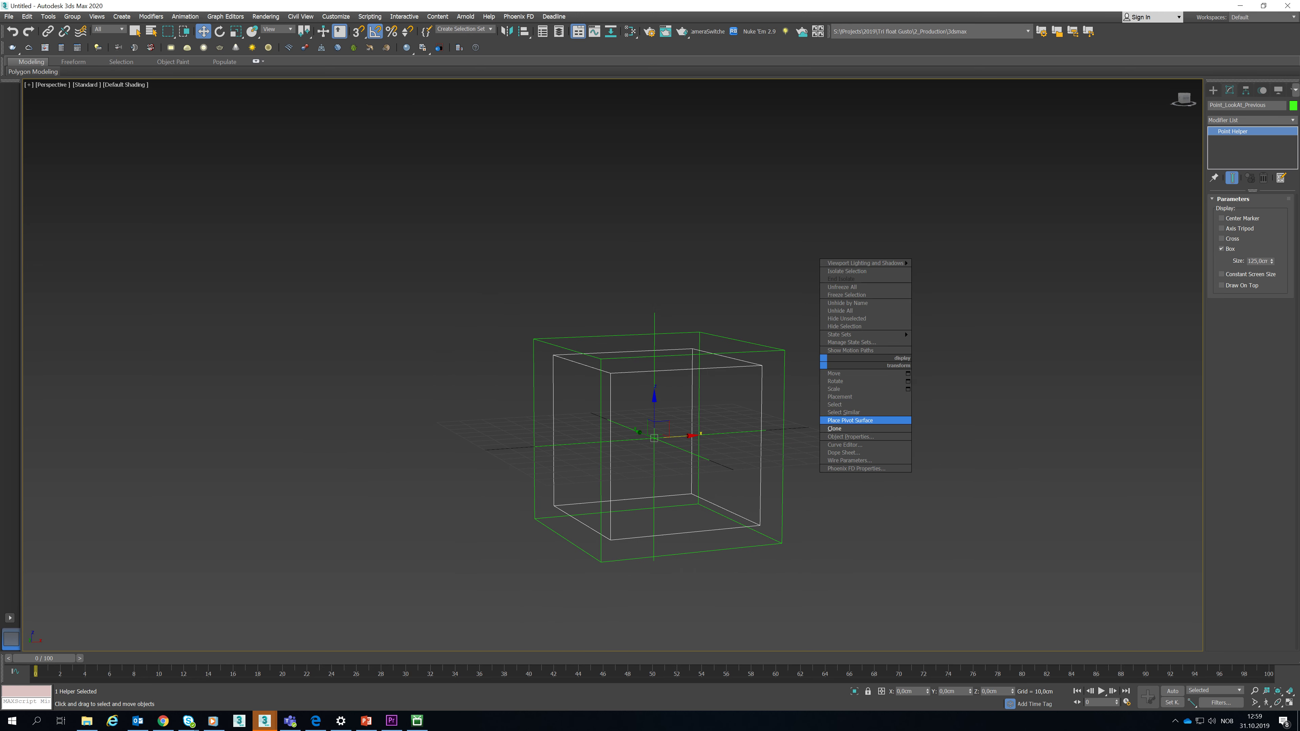
{"action": "left_click", "coordinate": [839, 429]}
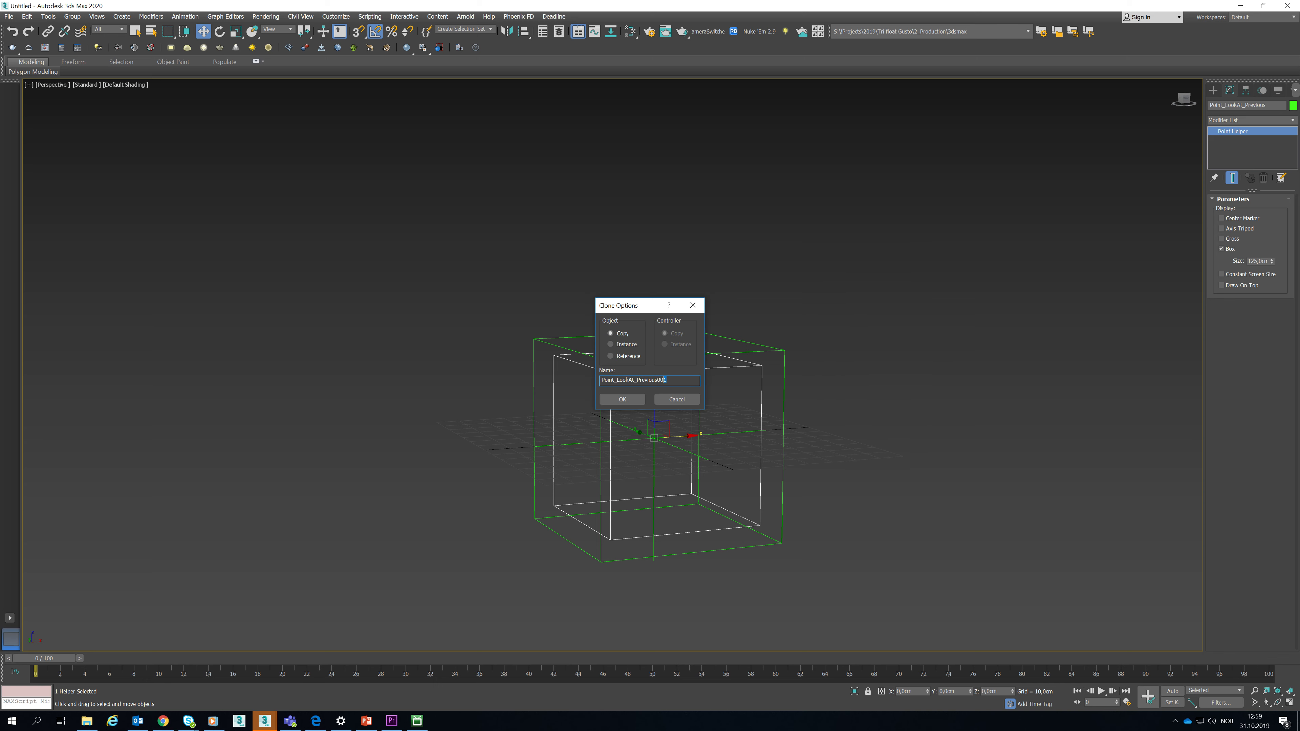
{"action": "left_click_drag", "start_coordinate": [664, 380], "coordinate": [616, 380]}
{"action": "type", "text": "OrientConstr"}
{"action": "left_click", "coordinate": [623, 399]}
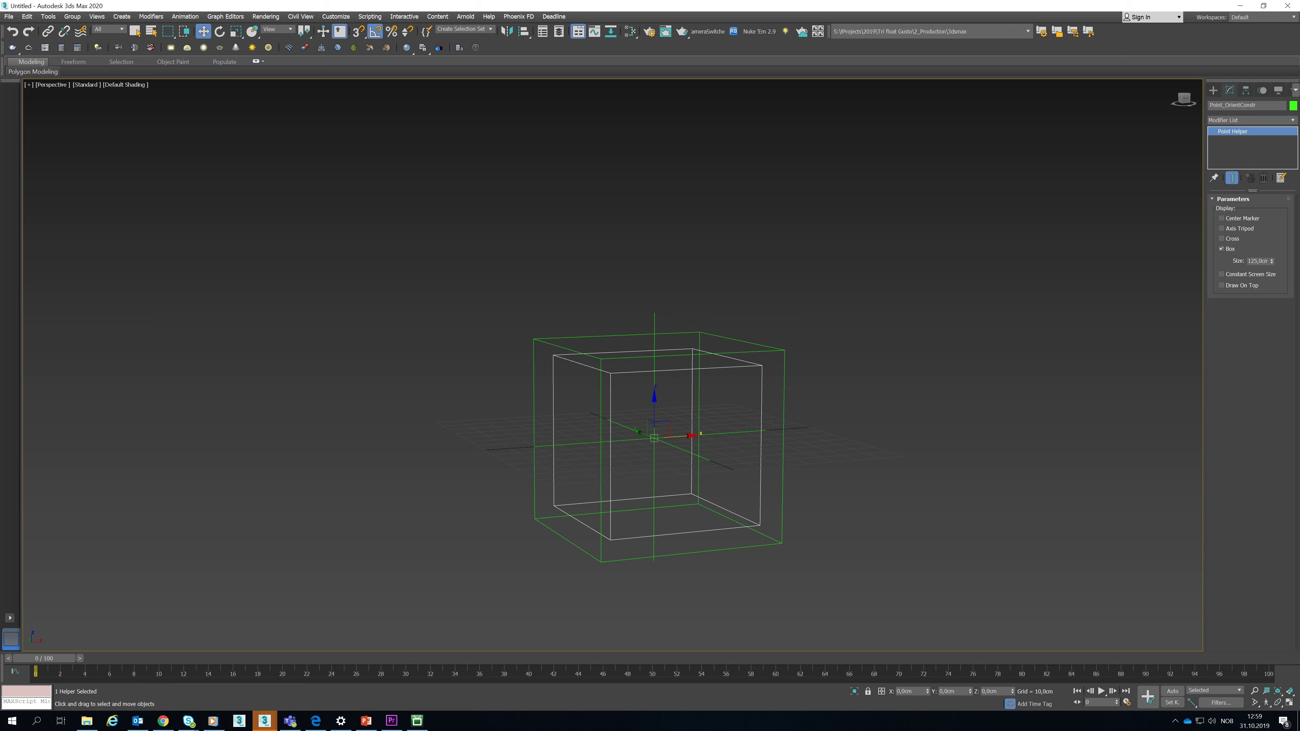
- Set Point_OrientConstr's size to 50cm
{"action": "double_click", "coordinate": [1259, 261]}
{"action": "type", "text": "50"}
{"action": "key", "text": "Return"}
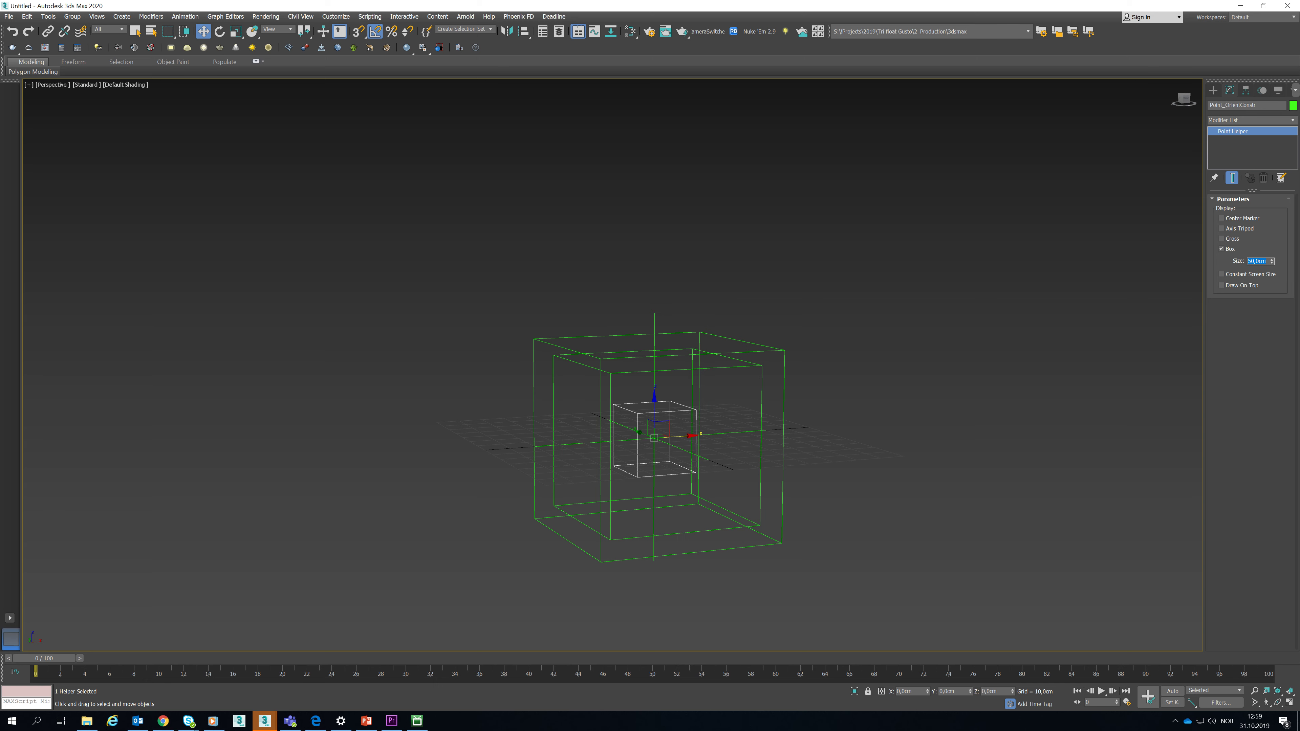
- Shift-copy it upward along Z as Point_WireBone with size 10cm
{"action": "left_click_drag", "start_coordinate": [655, 417], "coordinate": [655, 227], "text": "shift"}
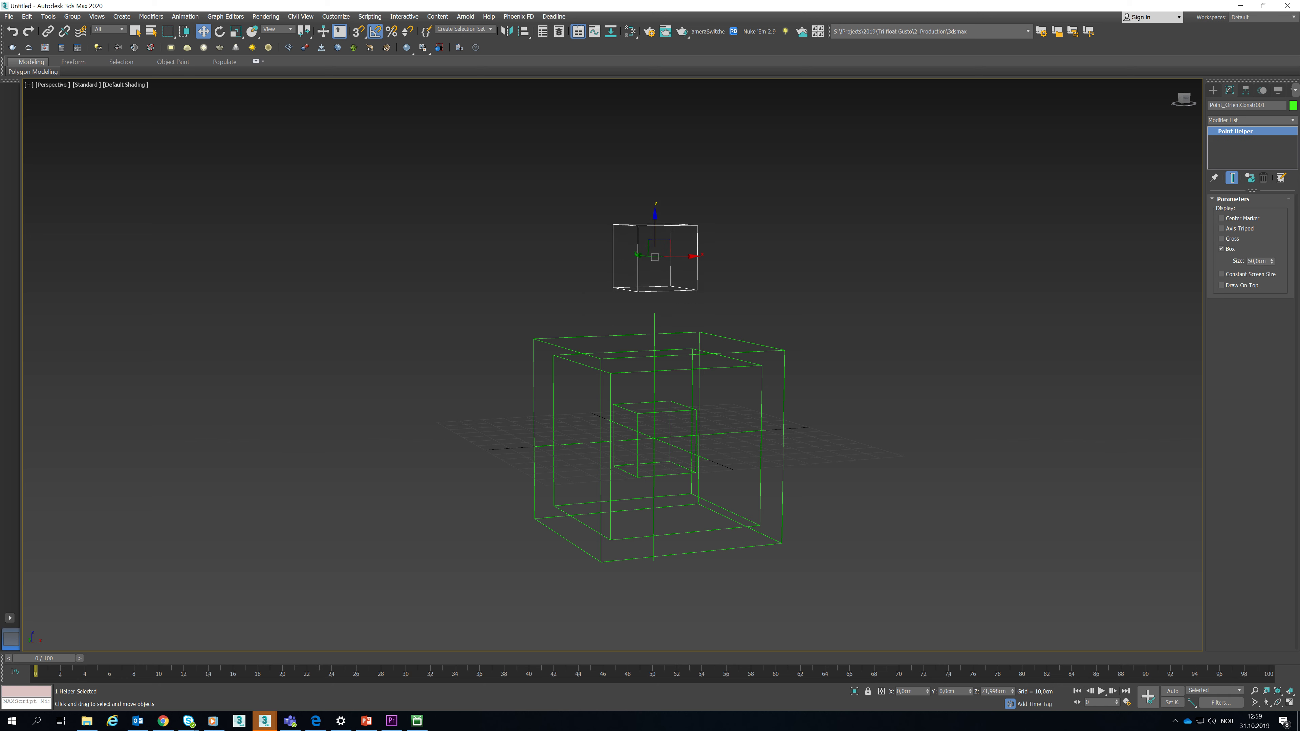
{"action": "left_click_drag", "start_coordinate": [647, 387], "coordinate": [614, 388]}
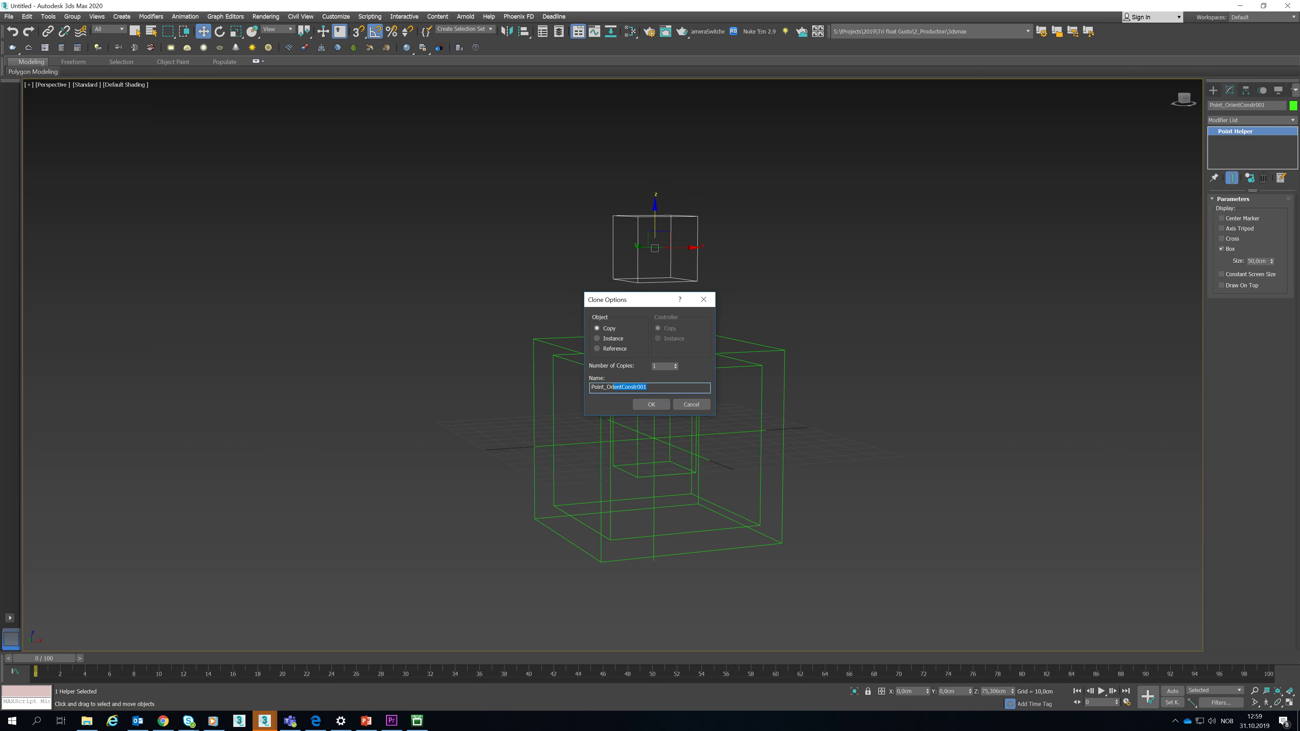
{"action": "type", "text": "WireBone"}
{"action": "key", "text": "Return"}
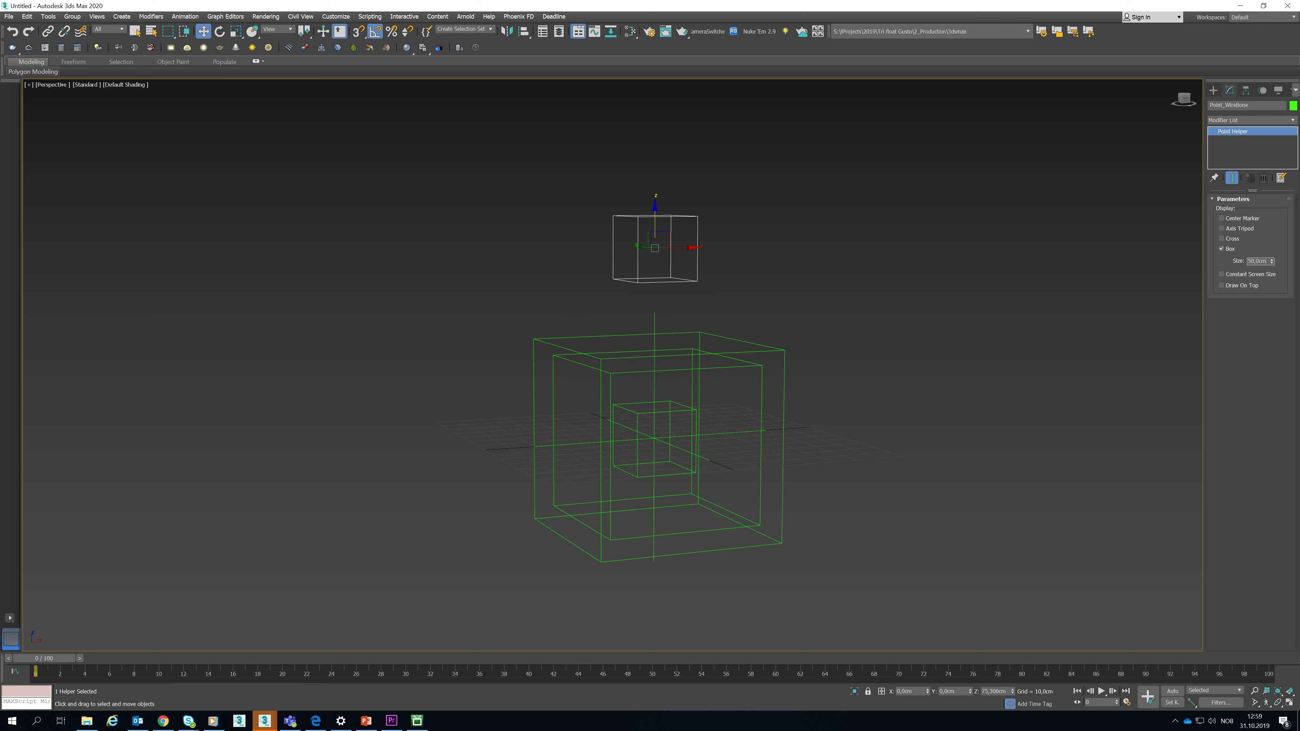
{"action": "type", "text": "10"}
{"action": "key", "text": "Return"}
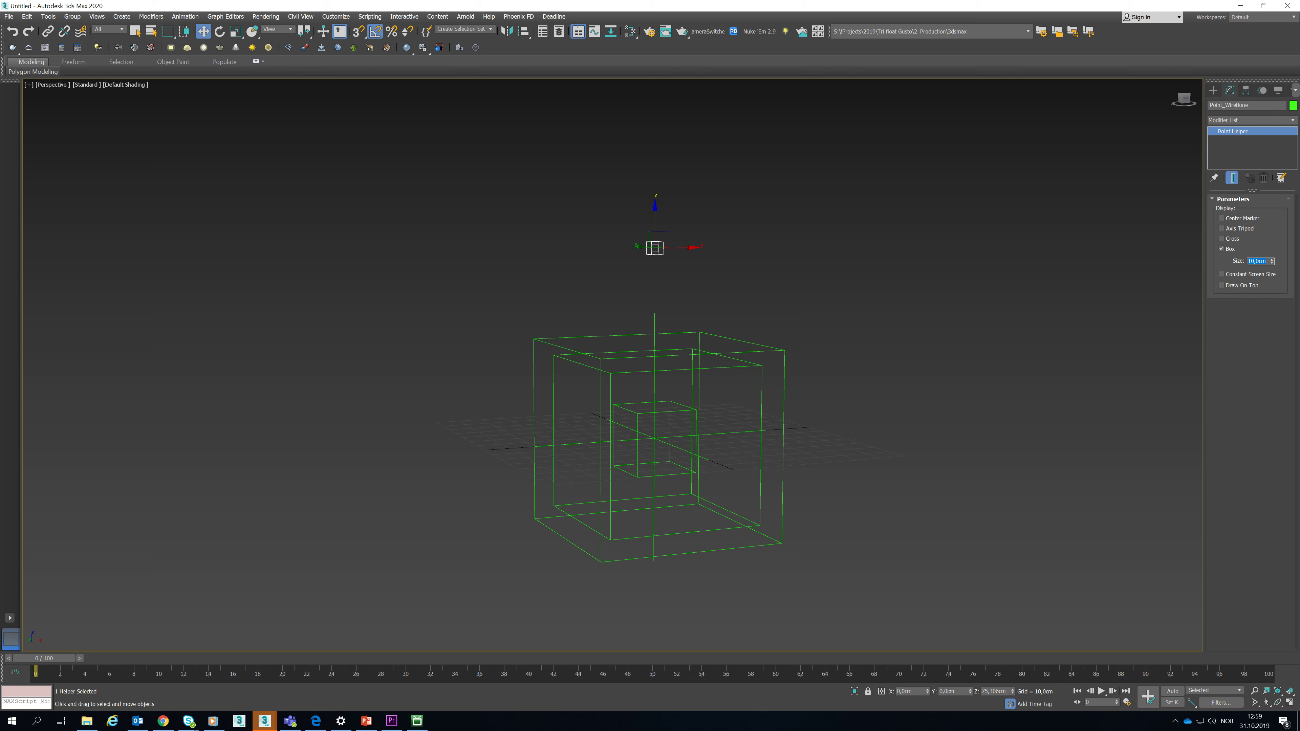
- Link Point_WireBone as a child of the 50cm Point_OrientConstr box
{"action": "left_click", "coordinate": [48, 31]}
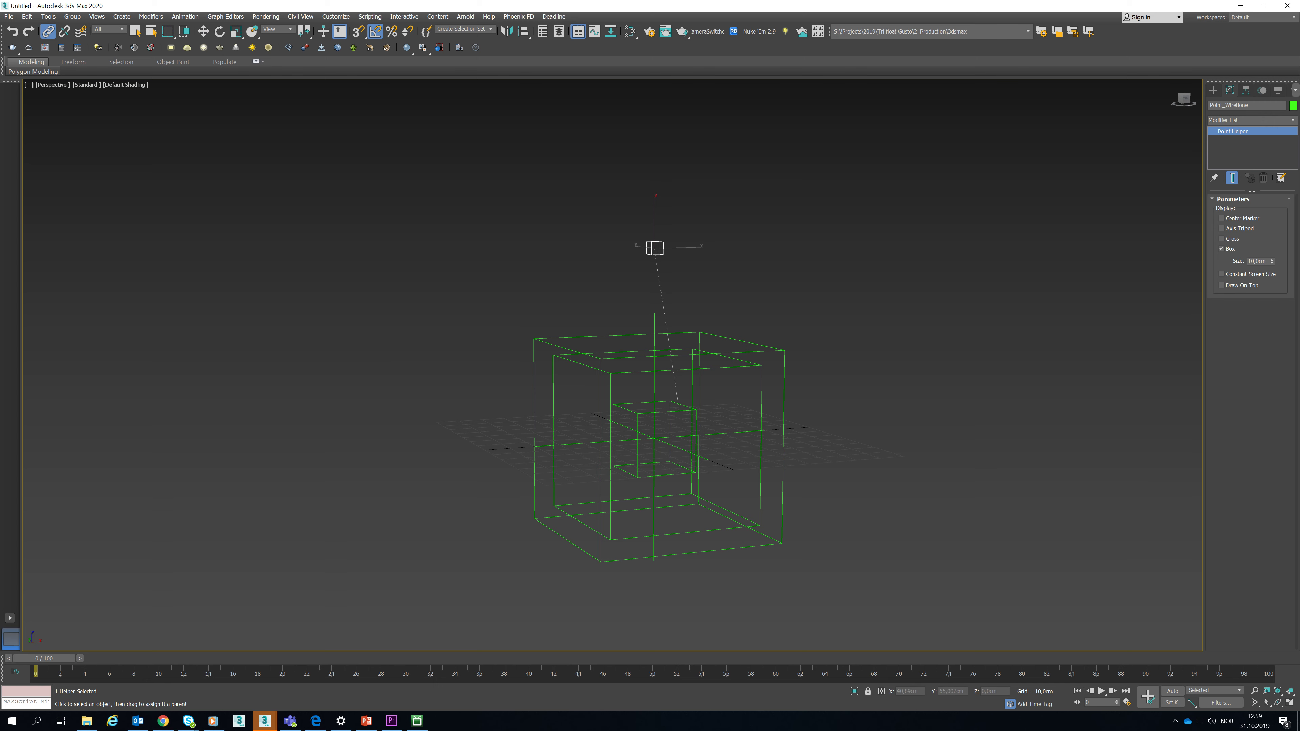
{"action": "mouse_move", "coordinate": [655, 248]}
{"action": "left_mouse_down"}
{"action": "mouse_move", "coordinate": [680, 409]}
{"action": "mouse_move", "coordinate": [766, 351]}
{"action": "left_mouse_up"}
{"action": "left_click", "coordinate": [679, 408]}
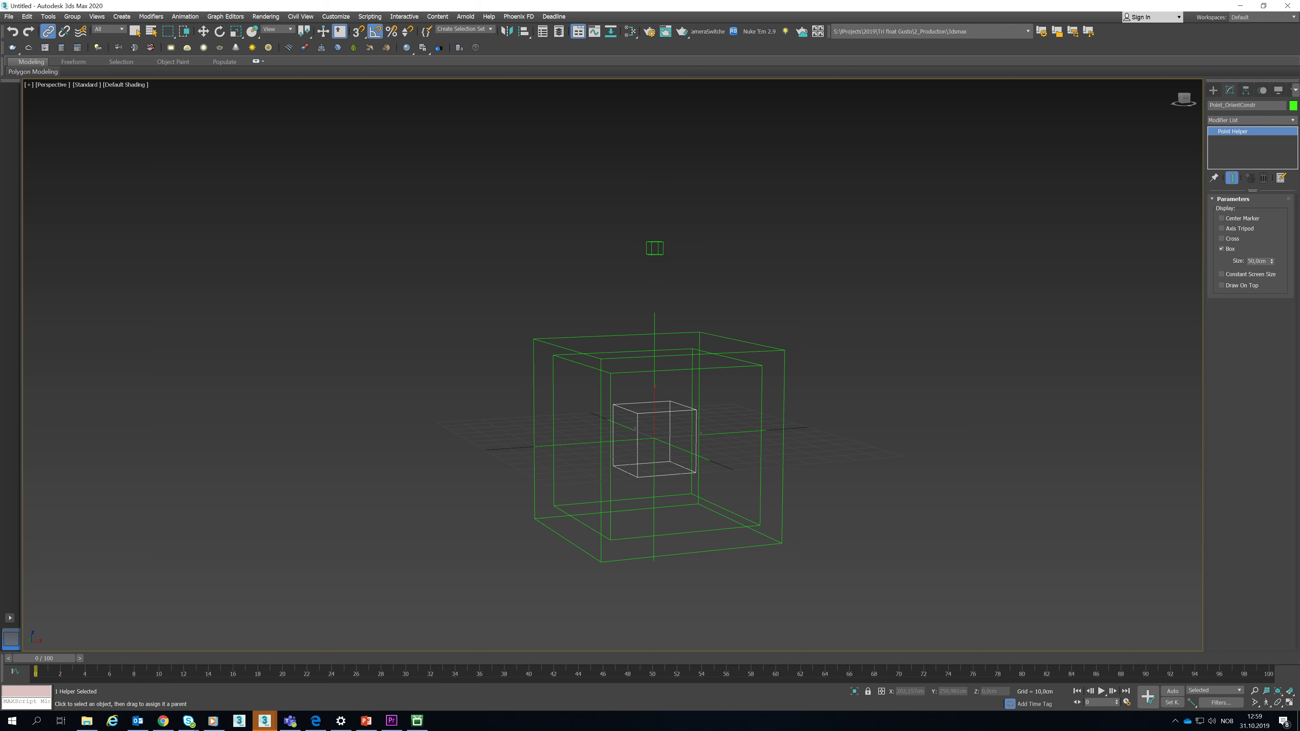
{"action": "left_click", "coordinate": [766, 352]}
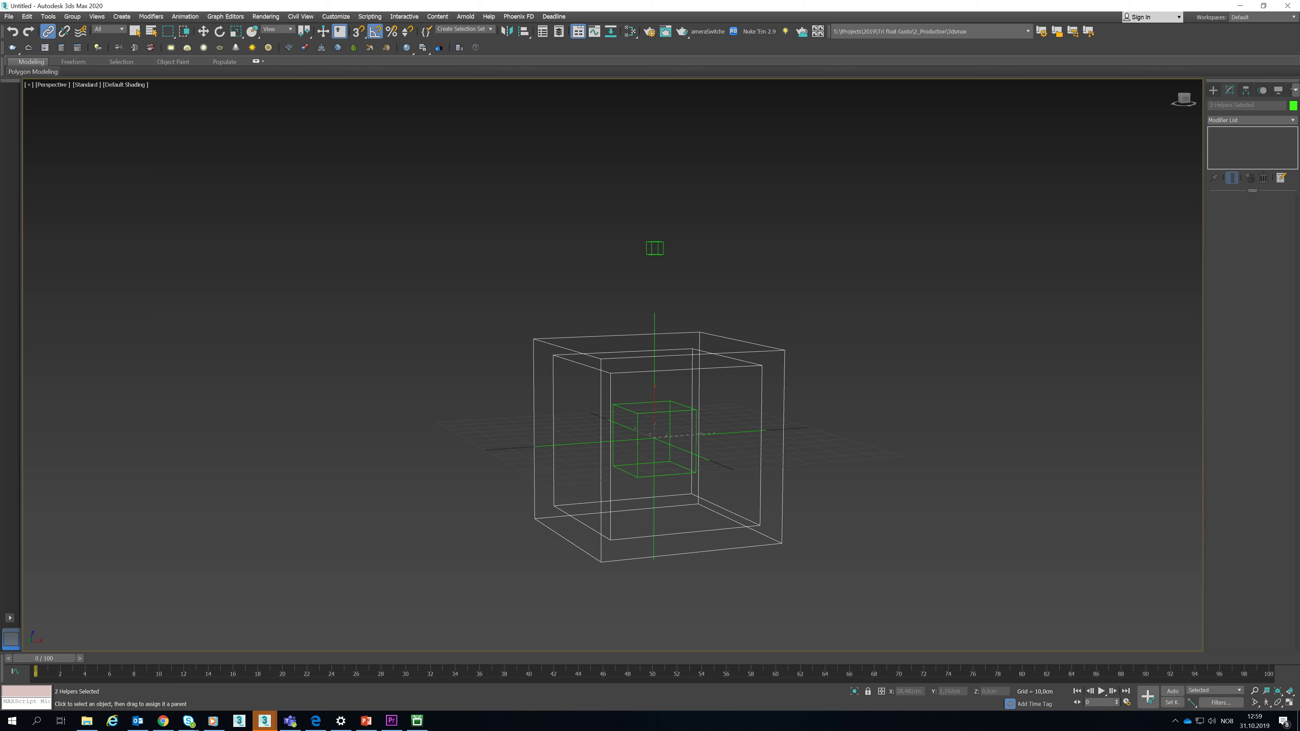
- Clear the selection and switch to creating spline shapes
{"action": "key", "text": "ctrl+d"}
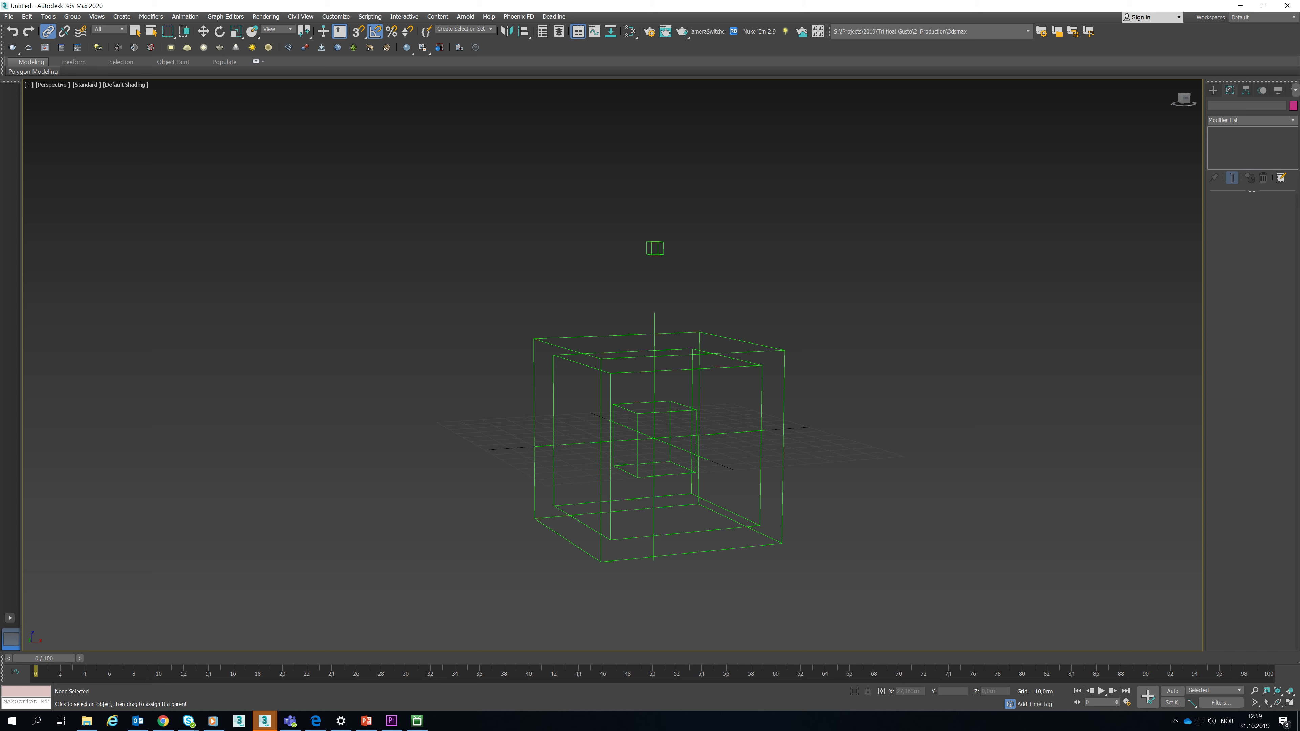
{"action": "left_click", "coordinate": [1214, 90]}
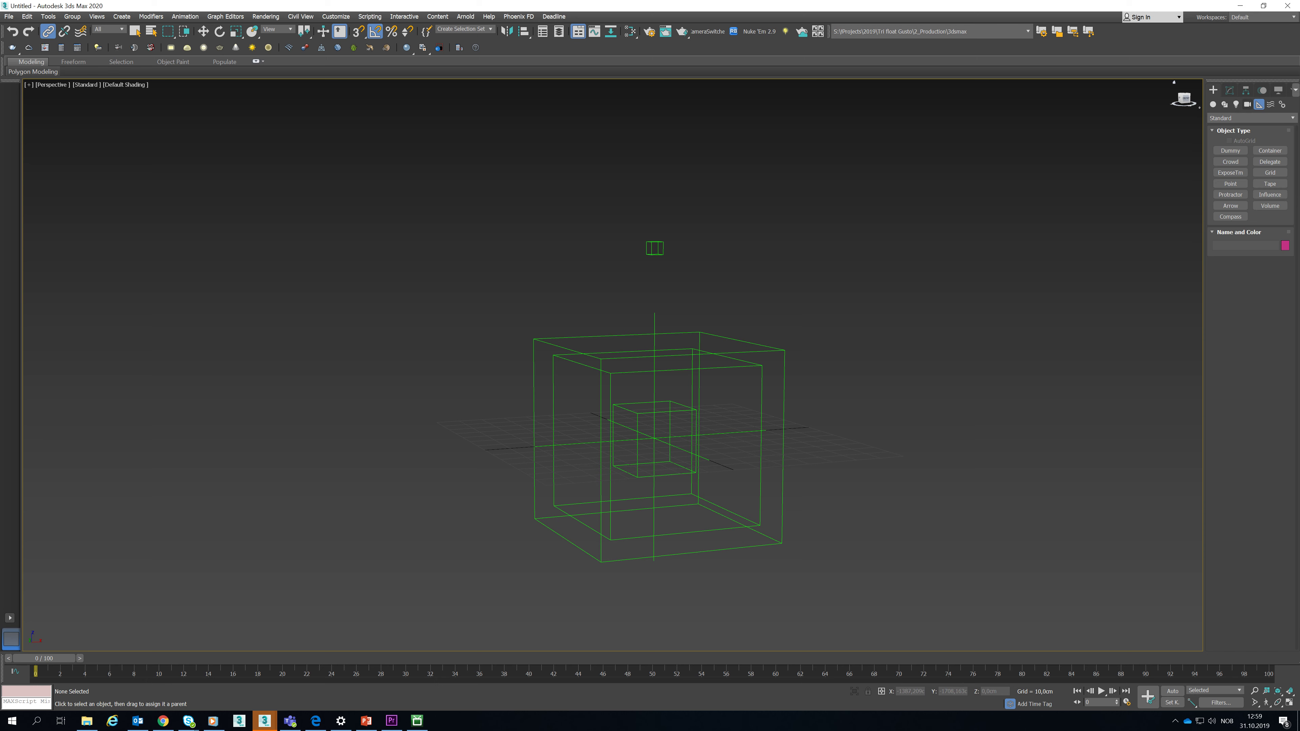
{"action": "left_click", "coordinate": [1224, 104]}
- Draw circle spline Circle001, then select Point_WireBone and open its Z Position controller
{"action": "left_click", "coordinate": [1230, 170]}
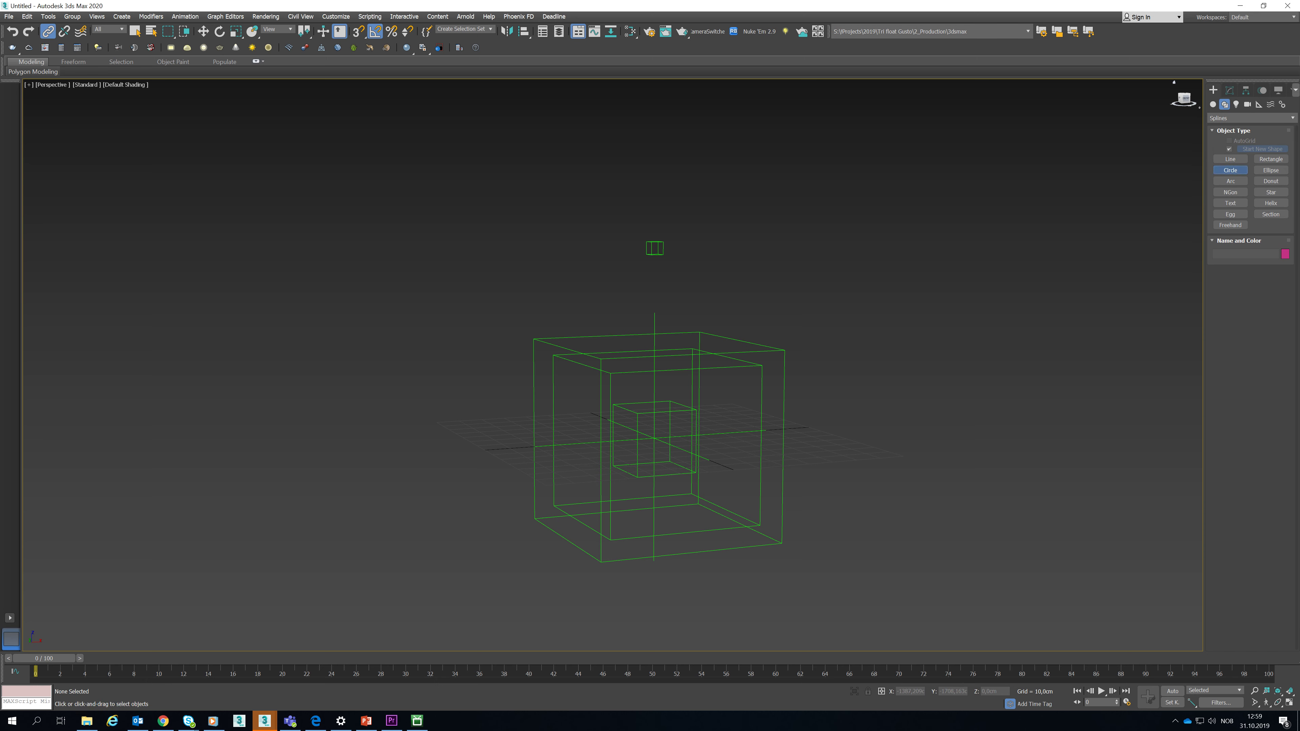
{"action": "left_click_drag", "start_coordinate": [813, 503], "coordinate": [873, 498]}
{"action": "left_click", "coordinate": [655, 248]}
{"action": "left_click", "coordinate": [1263, 90]}
{"action": "left_click", "coordinate": [1254, 211]}
{"action": "left_click", "coordinate": [1217, 167]}
- Create scalar variable R in the Z Position expression, linked to Circle001's radius
{"action": "left_click", "coordinate": [654, 448]}
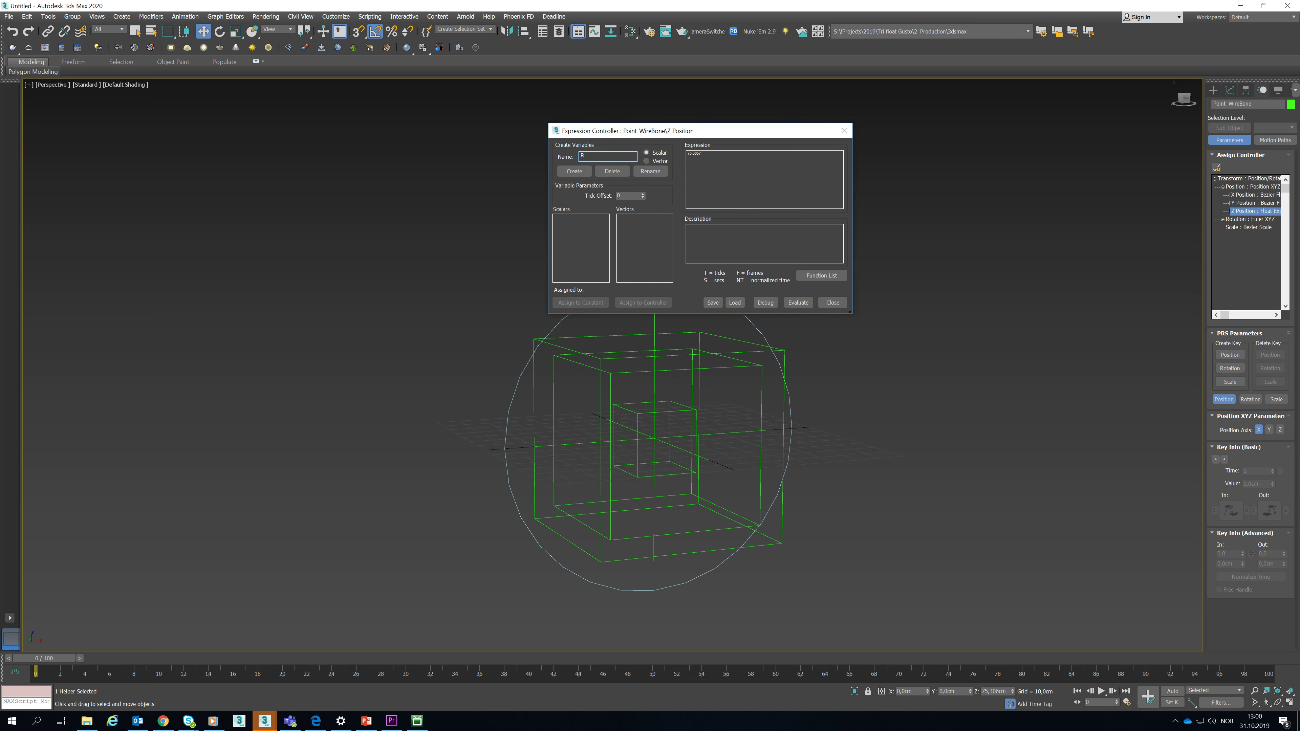
{"action": "left_click", "coordinate": [575, 171]}
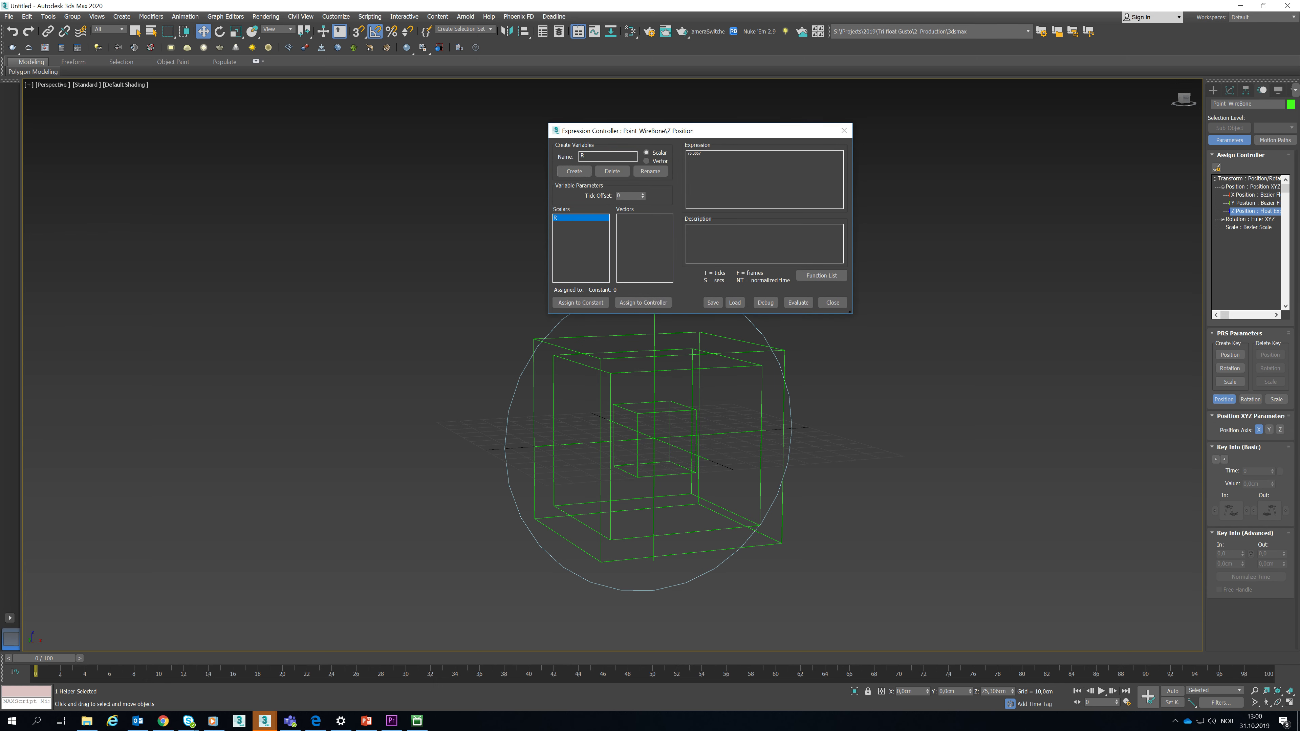
{"action": "left_click", "coordinate": [643, 302]}
{"action": "type", "text": "R"}
{"action": "left_click", "coordinate": [798, 302]}
- Close the expression editor and enlarge the circle radius to 67.743cm
{"action": "left_click", "coordinate": [833, 302]}
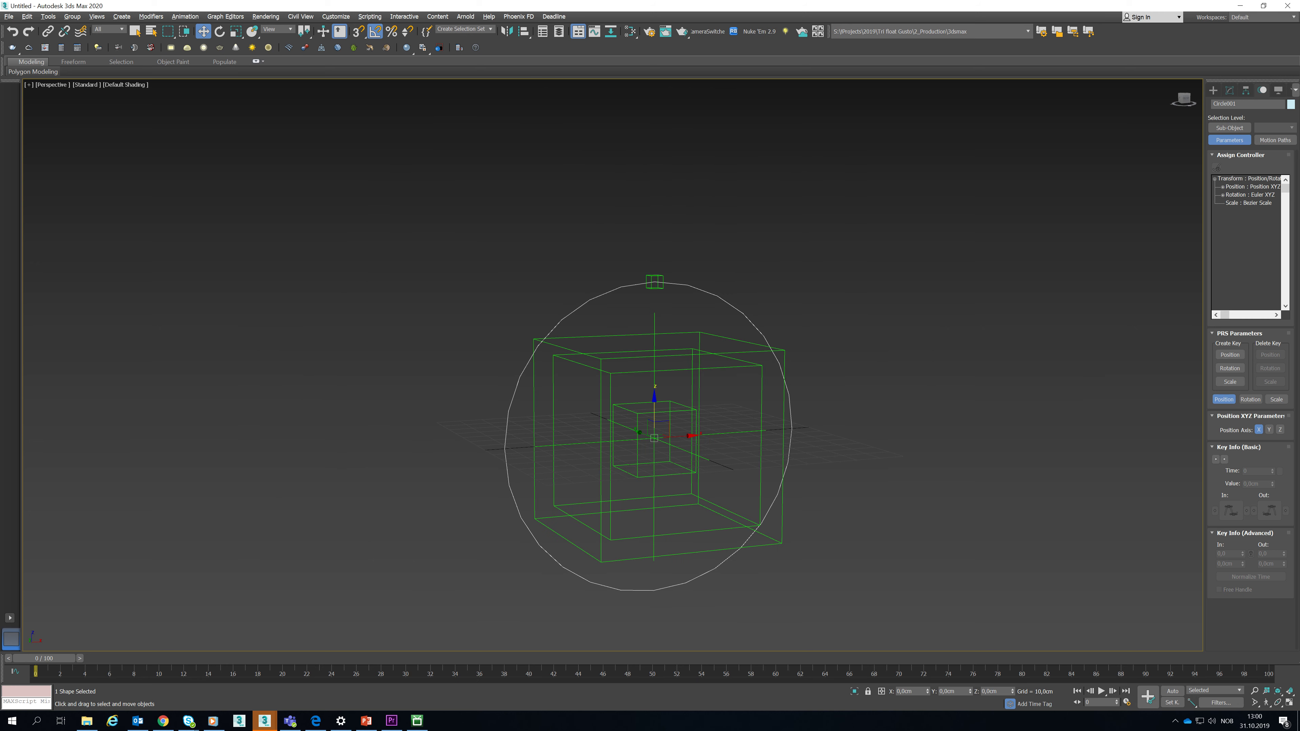
{"action": "left_click", "coordinate": [1230, 90]}
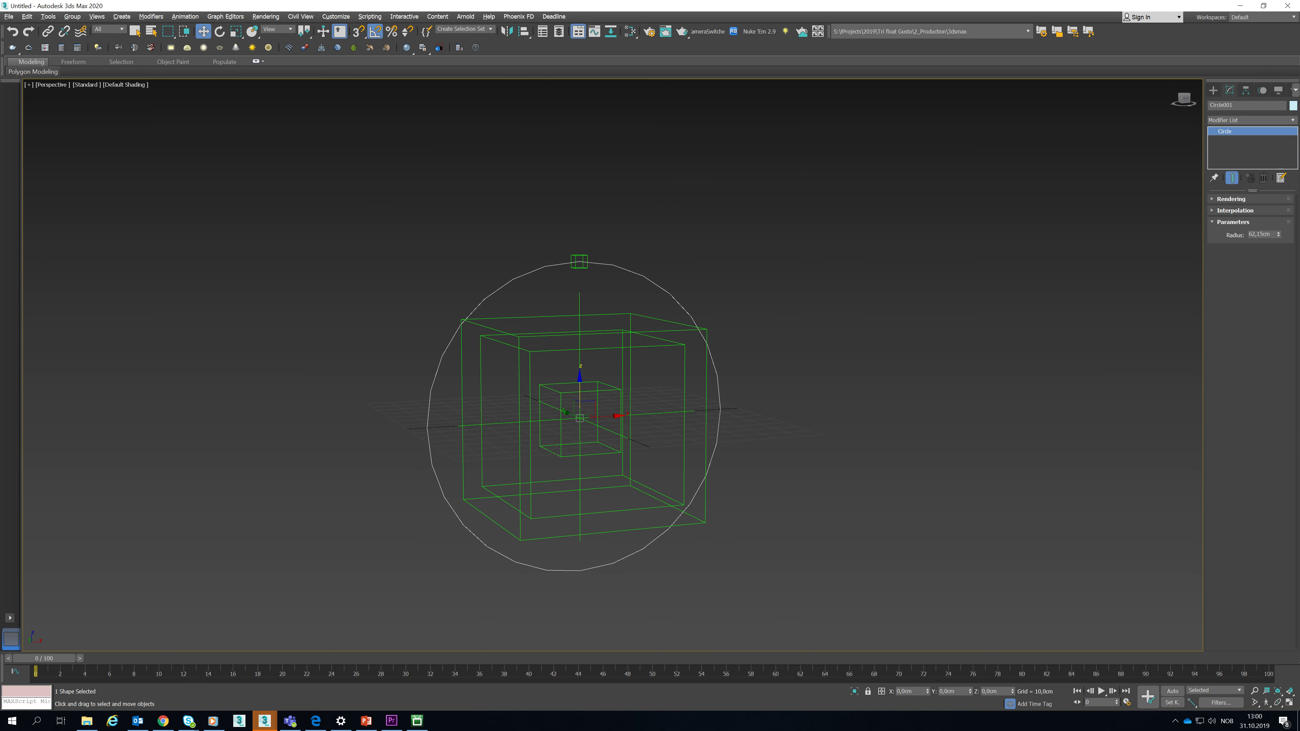
{"action": "left_click_drag", "start_coordinate": [1279, 234], "coordinate": [1278, 220]}
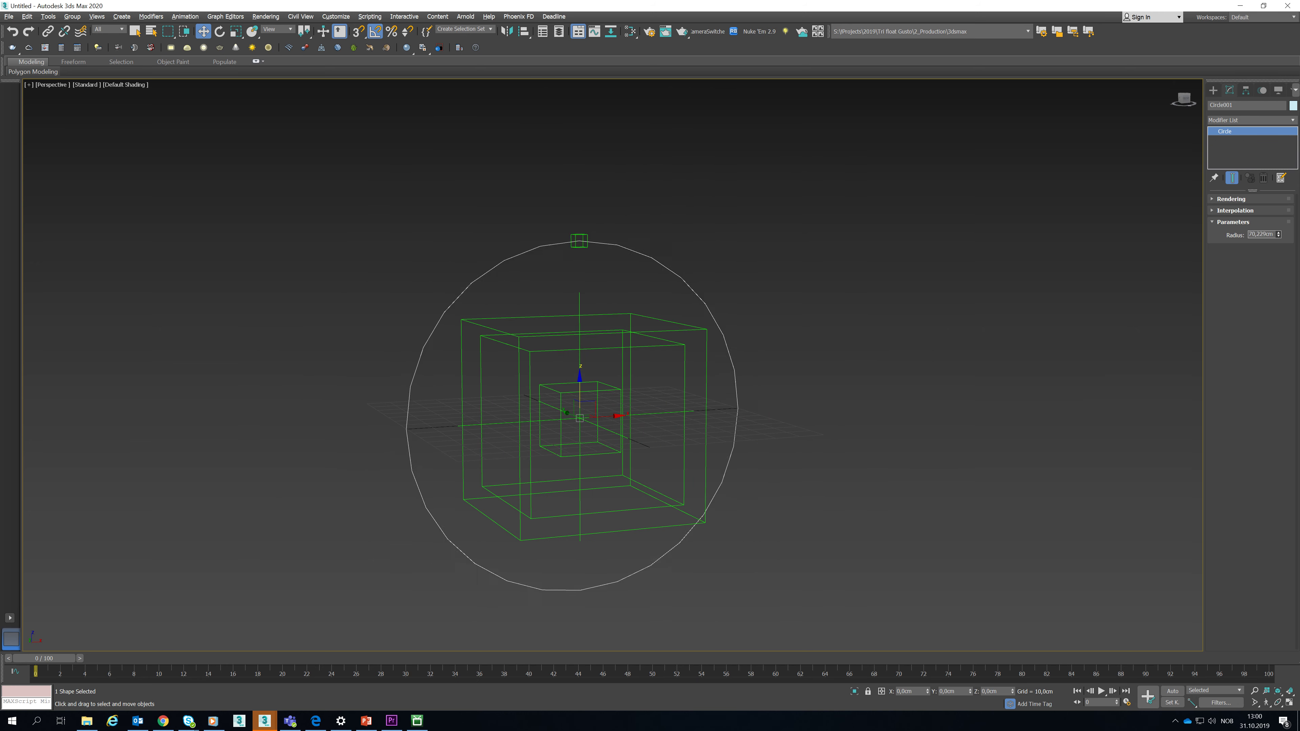
{"action": "key", "text": "ctrl+d"}
- Orientation-constrain Point_OrientConstr to Point_LookAt_Previous
{"action": "left_click", "coordinate": [481, 410]}
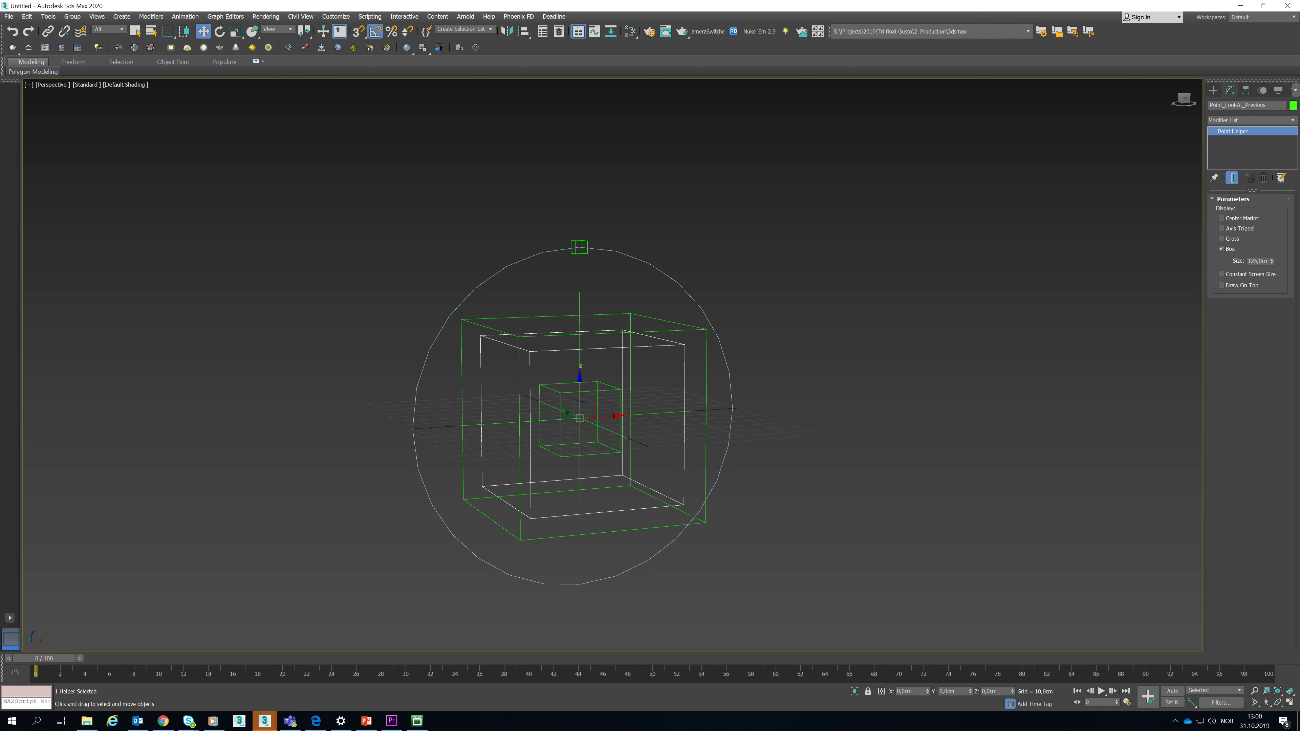
{"action": "key", "text": "ctrl+d"}
{"action": "left_click", "coordinate": [539, 410]}
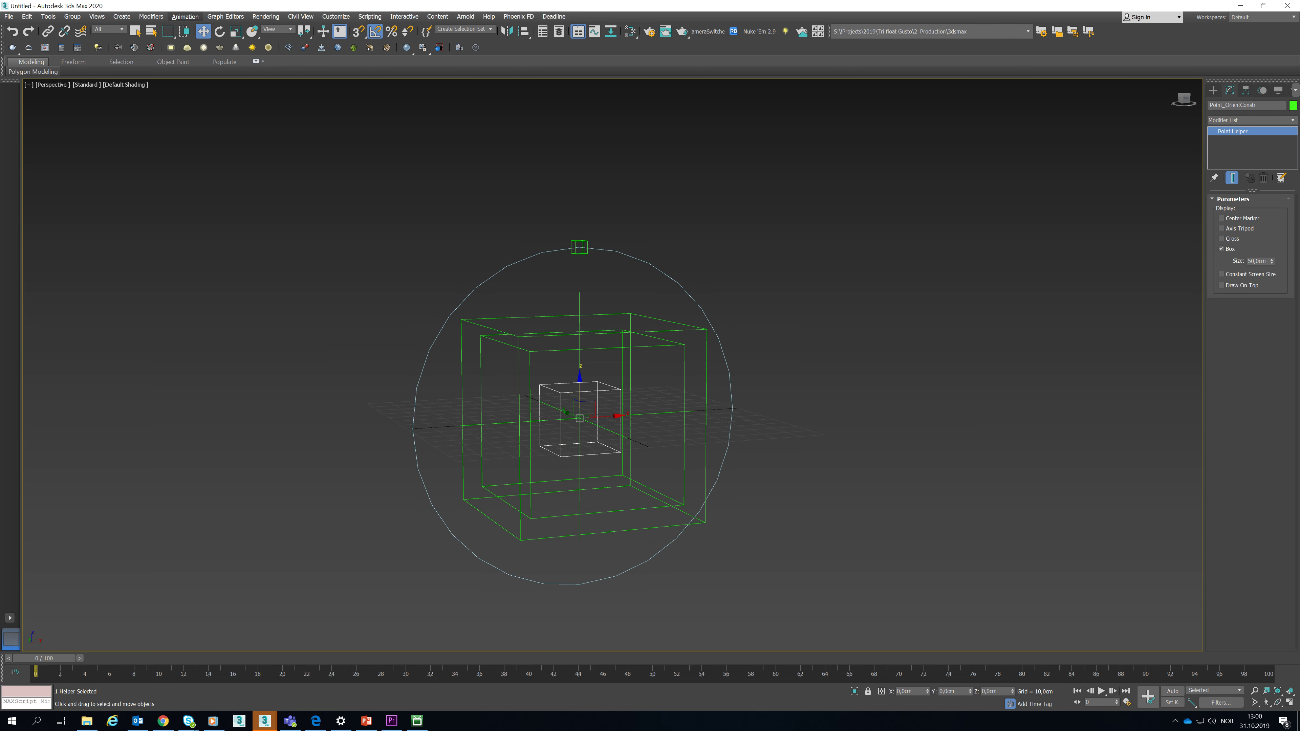
{"action": "left_click", "coordinate": [185, 17]}
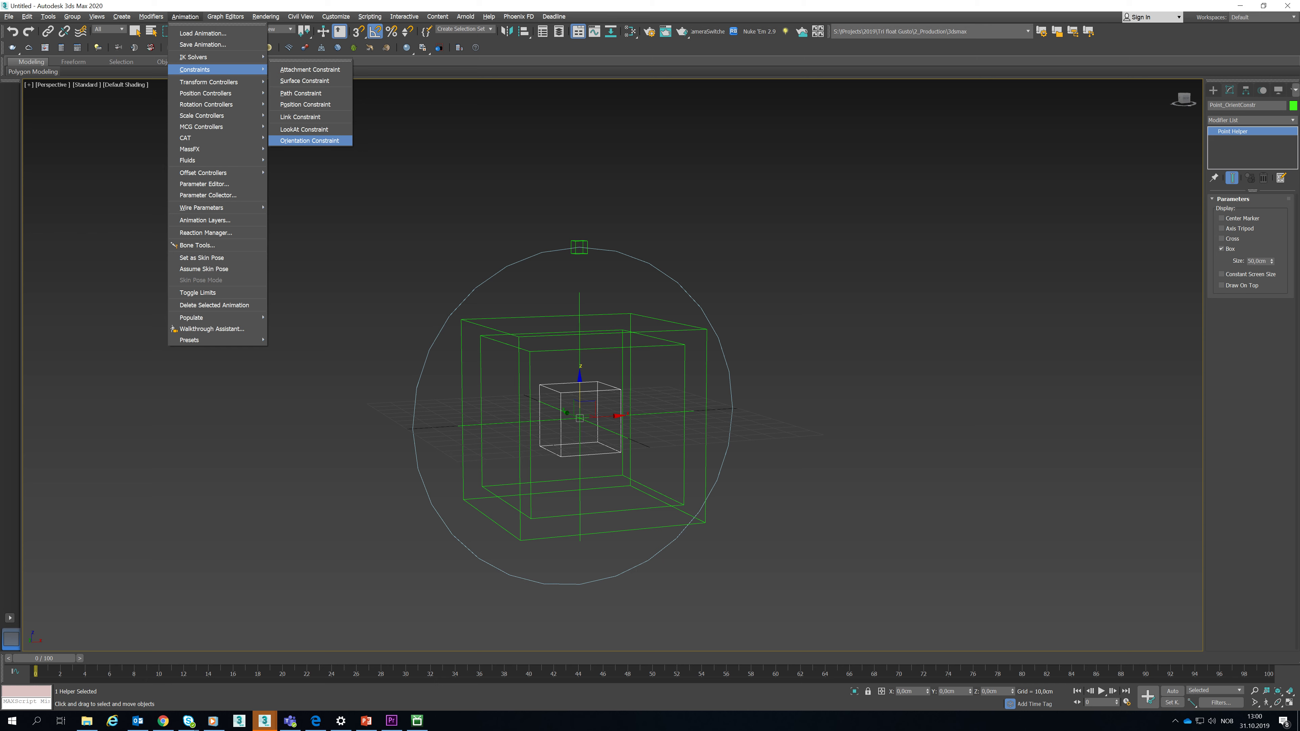
{"action": "left_click", "coordinate": [310, 141]}
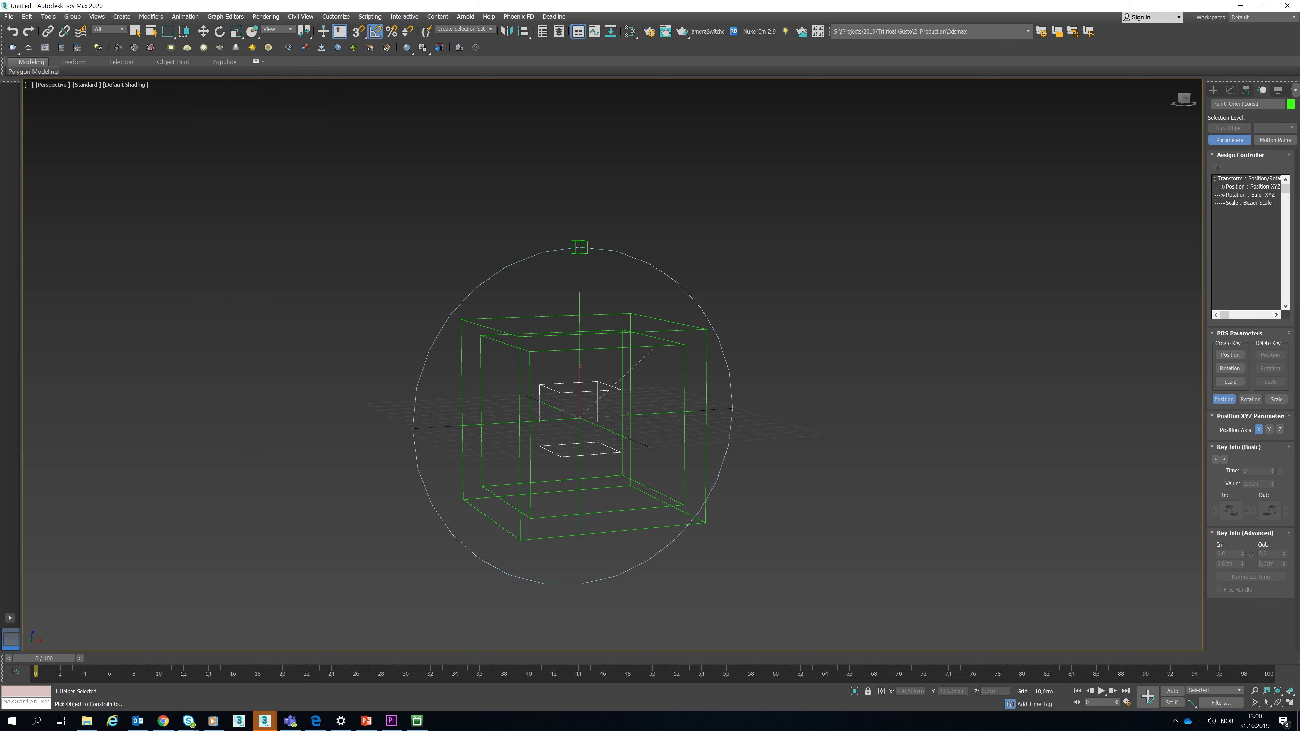
{"action": "left_click", "coordinate": [660, 347]}
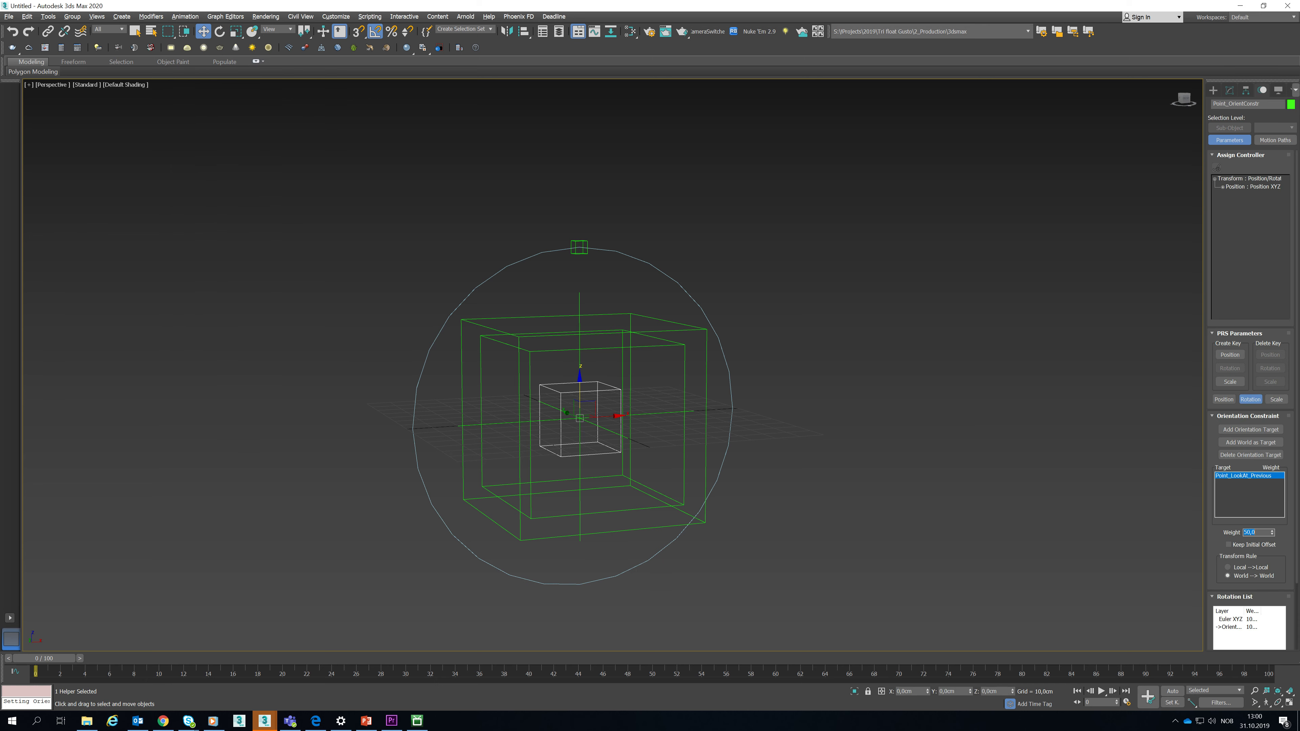
- Test the constraint by rotating Point_LookAt_Previous, then undo the rotation
{"action": "key", "text": "e"}
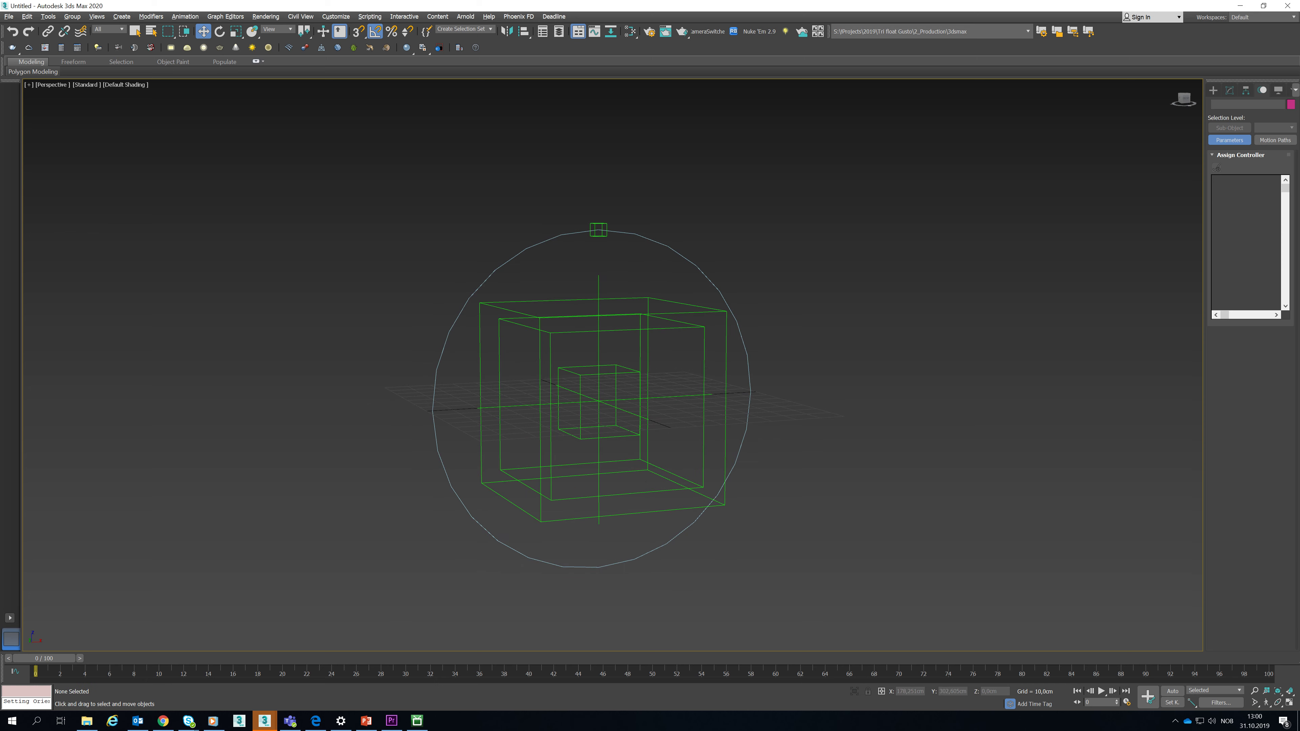
{"action": "left_click_drag", "start_coordinate": [607, 400], "coordinate": [566, 404]}
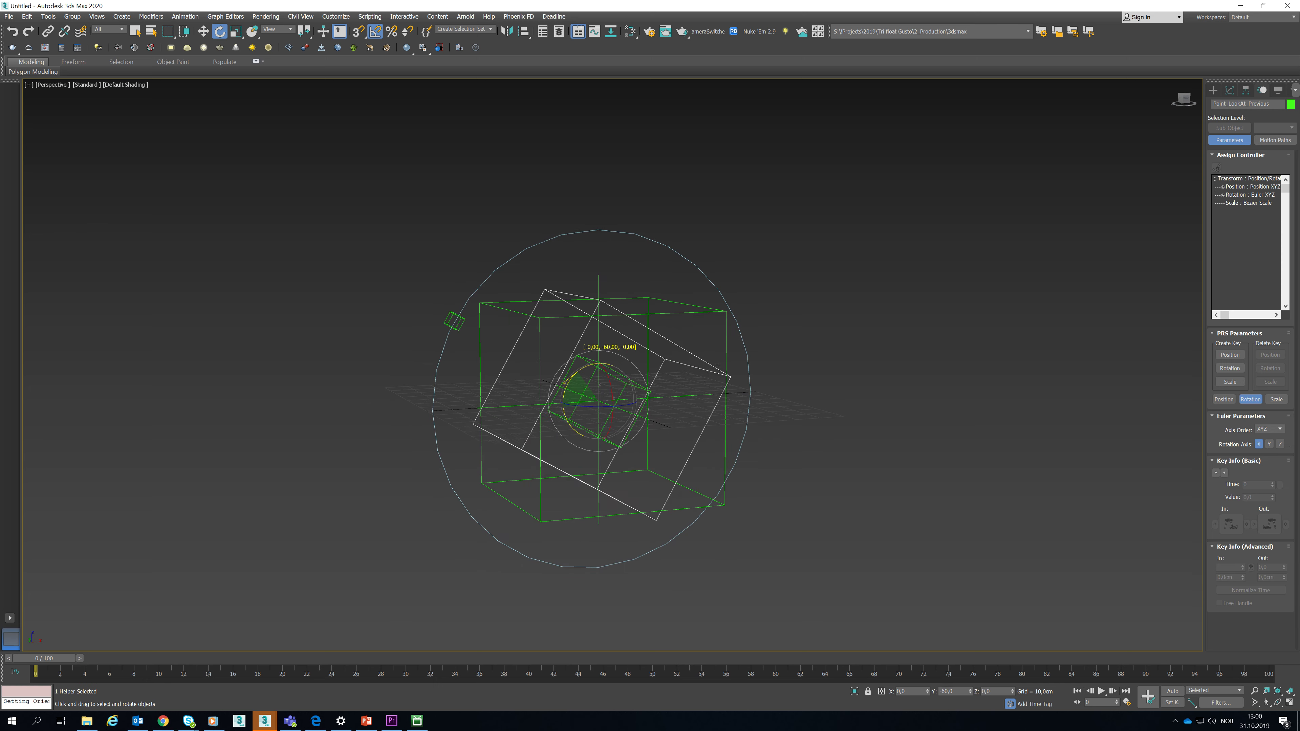
{"action": "key", "text": "ctrl+z"}
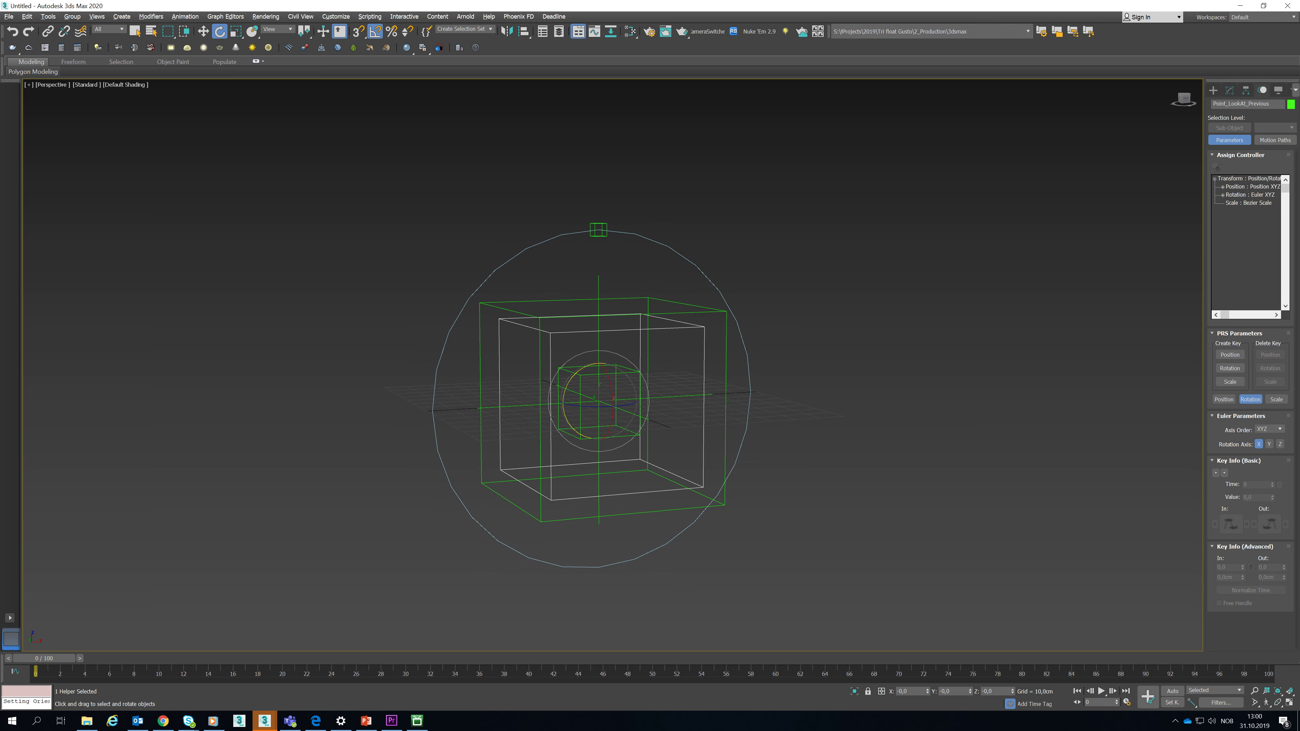
{"action": "key", "text": "ctrl+d"}
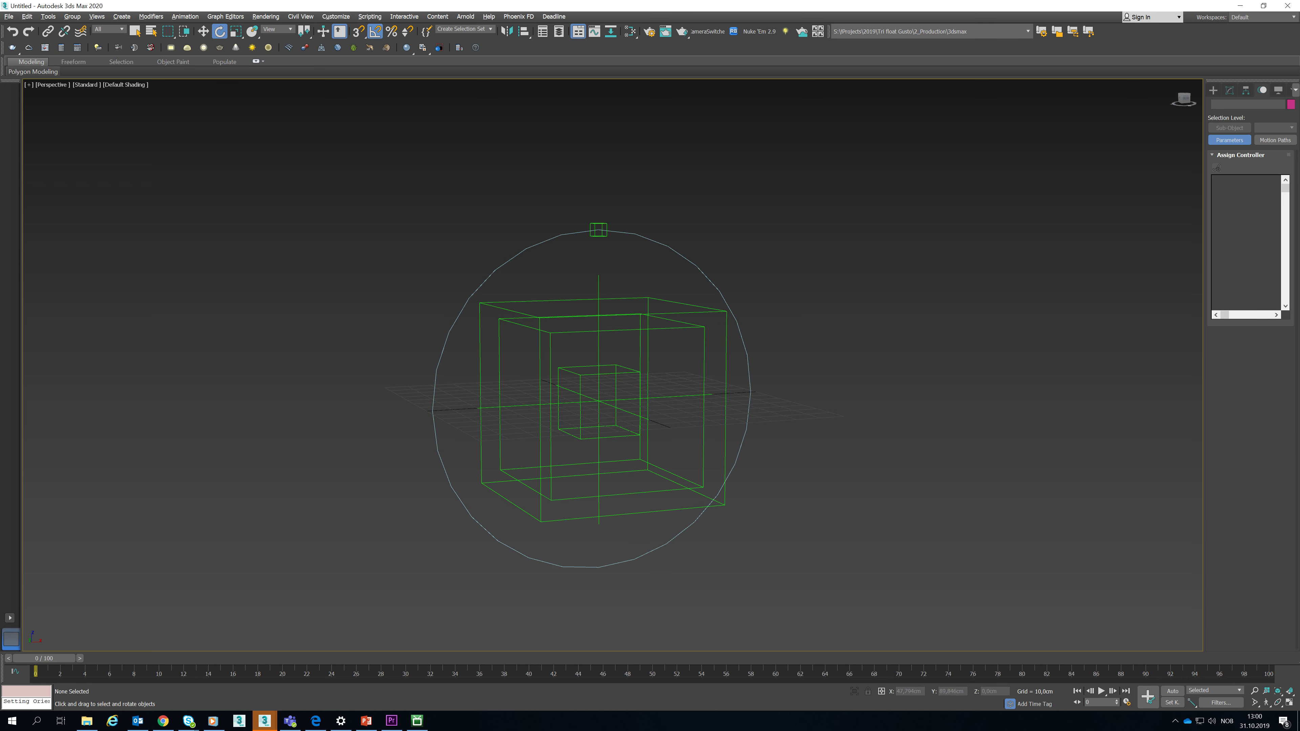
{"action": "key", "text": "ctrl+z"}
- Shift-drag the helper and box pair left to make 10 copies
{"action": "key", "text": "w"}
{"action": "middle_click_drag", "start_coordinate": [599, 400], "coordinate": [669, 382]}
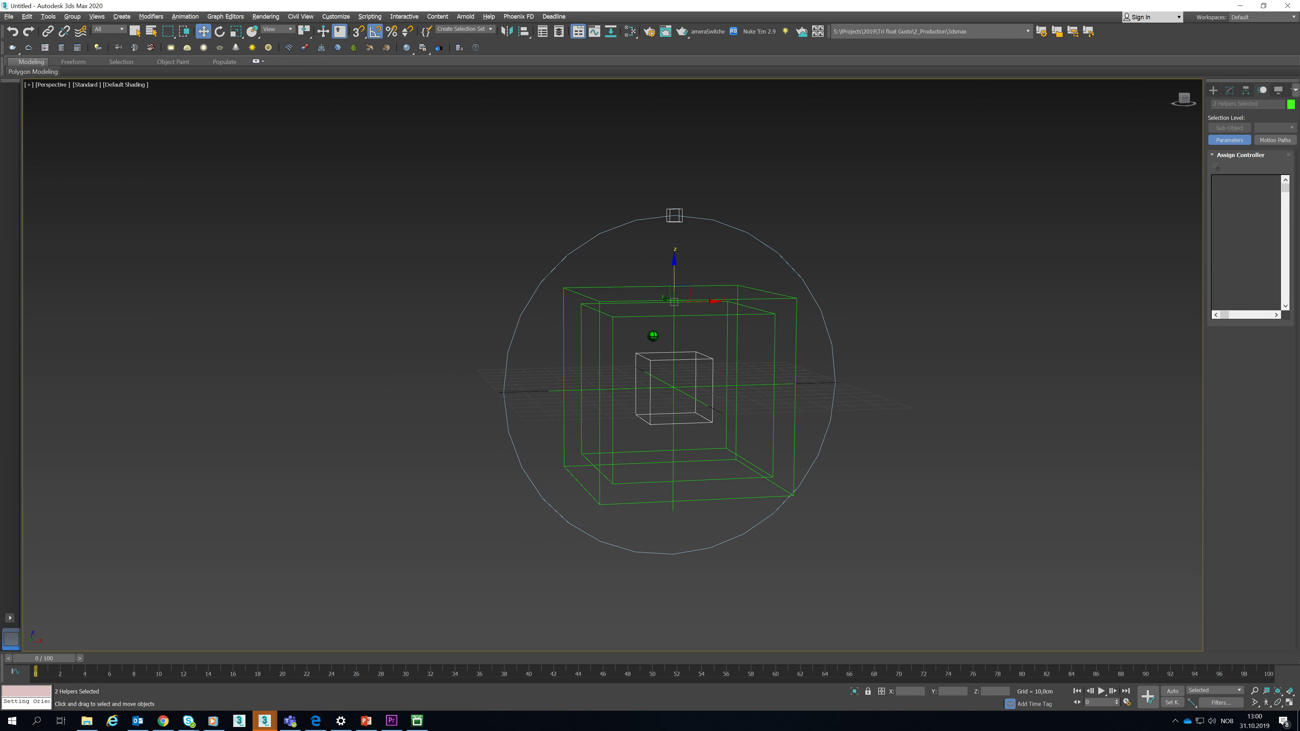
{"action": "left_click_drag", "start_coordinate": [669, 301], "coordinate": [582, 301], "text": "shift"}
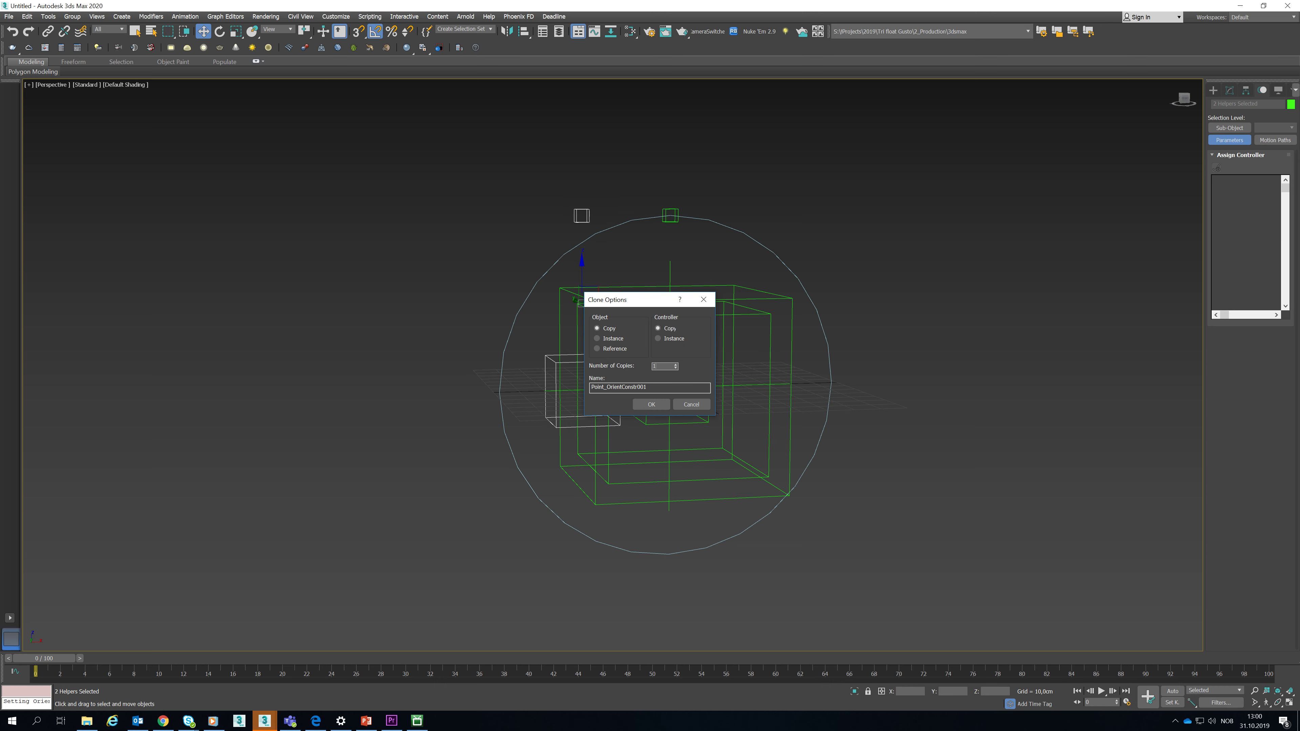
{"action": "key", "text": "Return"}
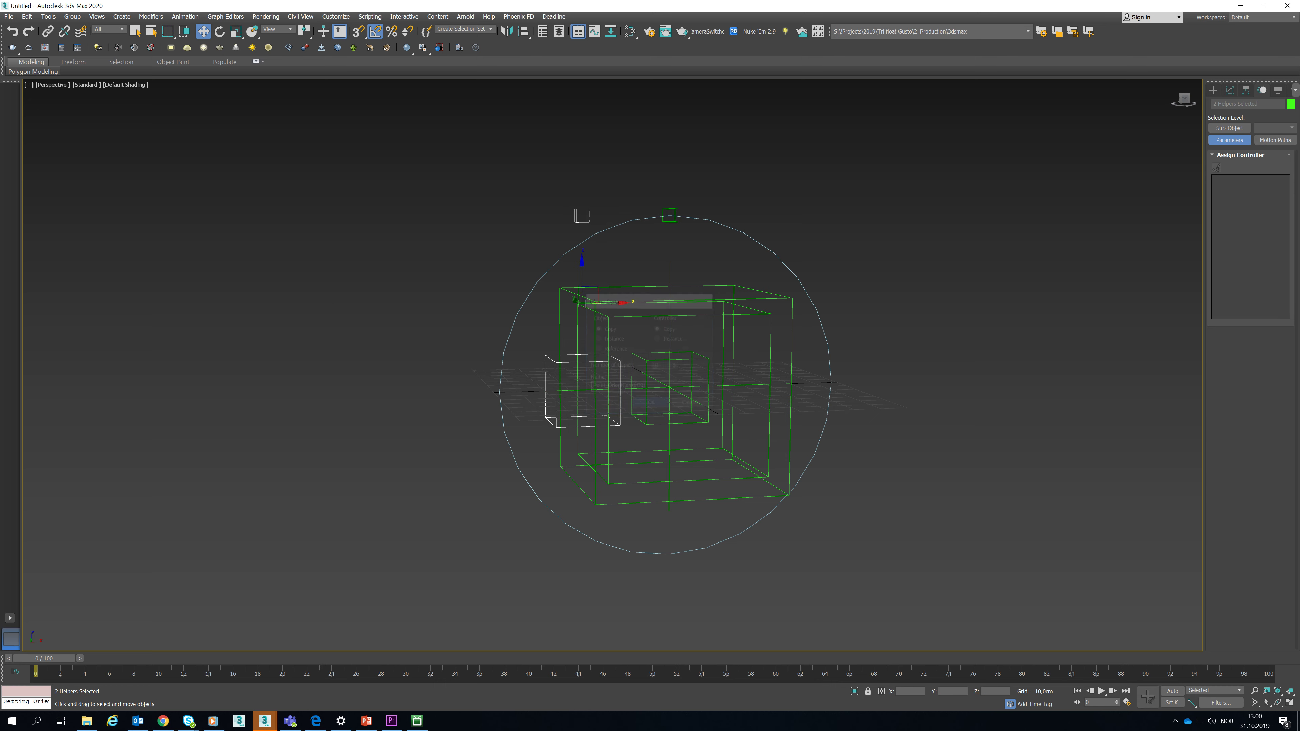
{"action": "scroll", "coordinate": [827, 303], "scroll_direction": "down", "scroll_amount": 2}
{"action": "scroll", "coordinate": [827, 303], "scroll_direction": "down", "scroll_amount": 3}
{"action": "middle_click_drag", "start_coordinate": [828, 303], "coordinate": [879, 324]}
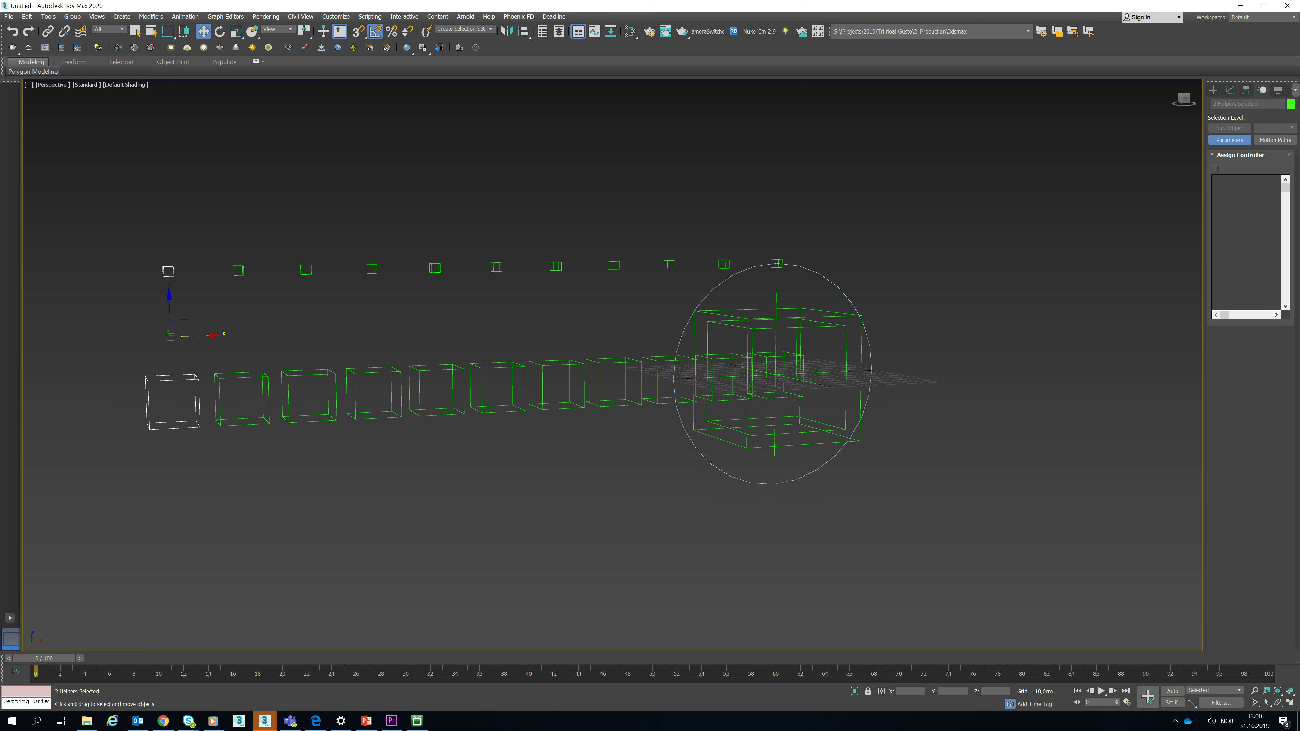
- Rotate Point_LookAt_Previous 5° about Y, then select the large box with its children
{"action": "left_click", "coordinate": [708, 374]}
{"action": "key", "text": "e"}
{"action": "mouse_move", "coordinate": [745, 361]}
{"action": "left_mouse_down"}
{"action": "mouse_move", "coordinate": [753, 342]}
{"action": "mouse_move", "coordinate": [745, 361]}
{"action": "left_mouse_up"}
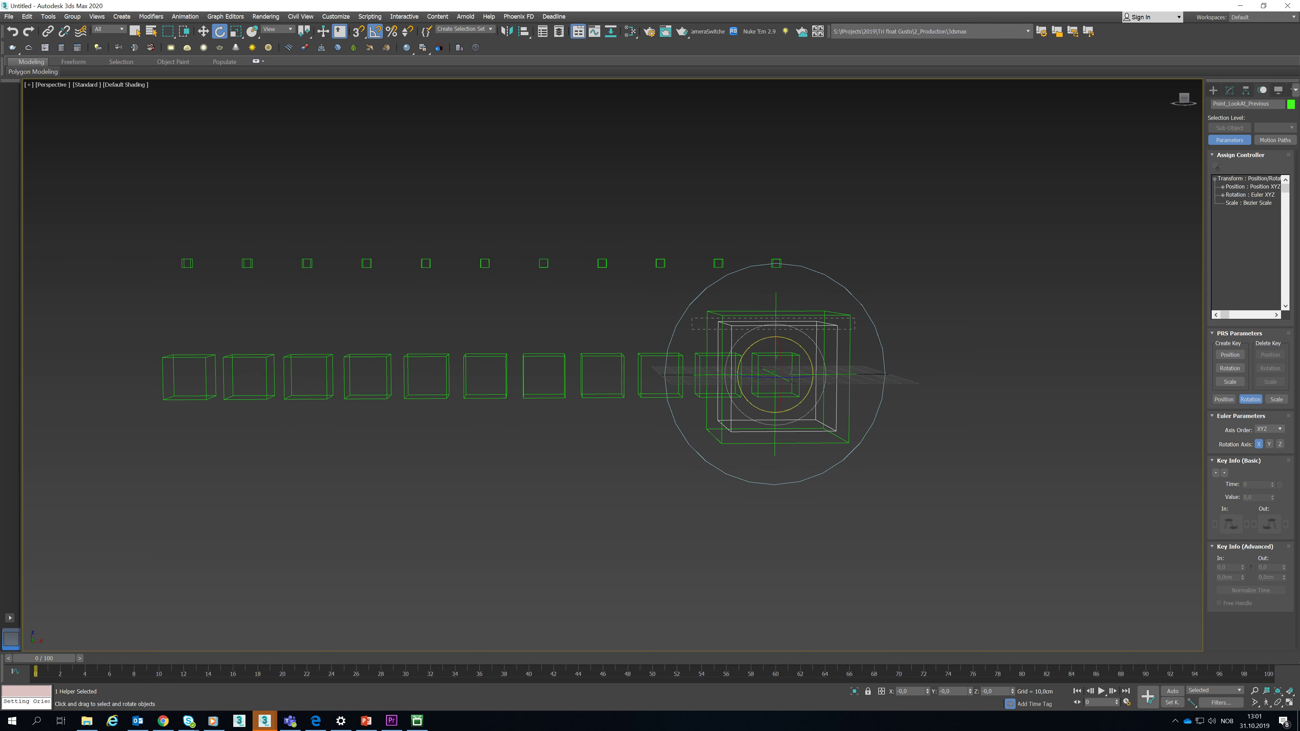
{"action": "double_click", "coordinate": [850, 389]}
{"action": "right_click", "coordinate": [951, 266]}
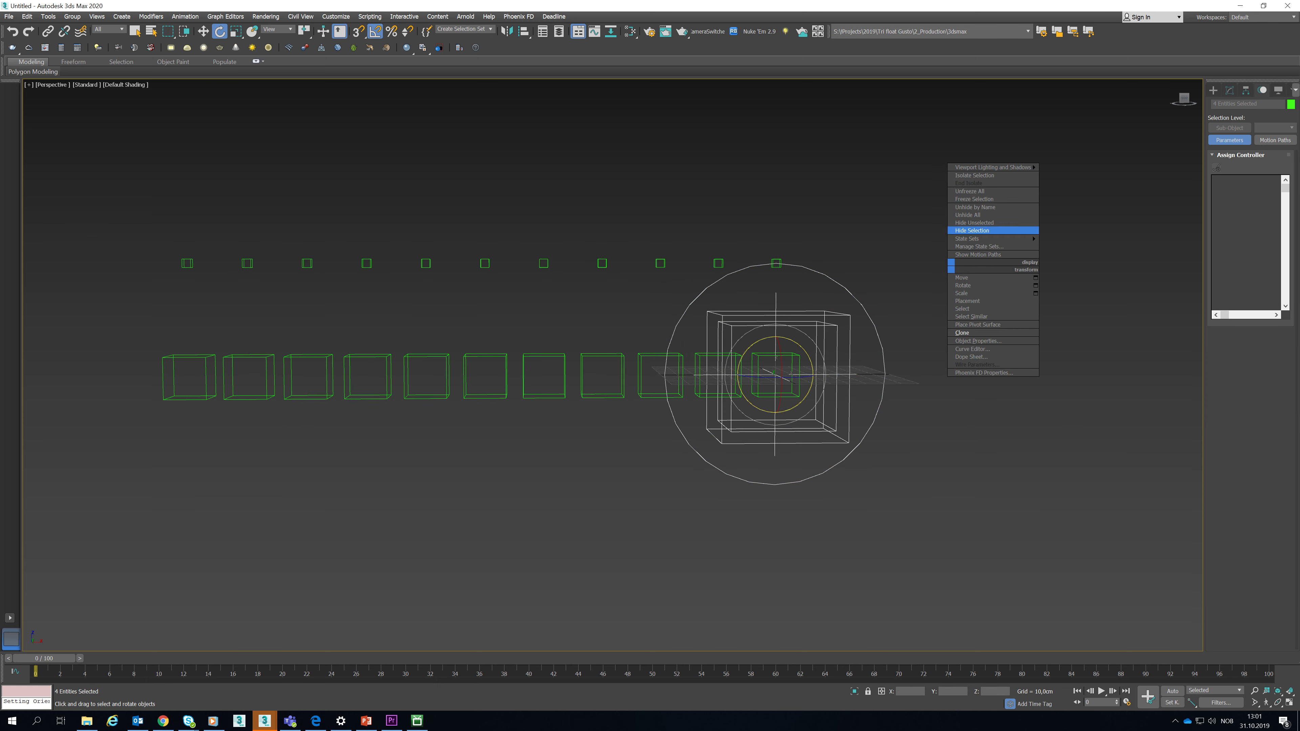
- Hide the circle rig objects and select the 11 box helpers in the row
{"action": "left_click", "coordinate": [973, 231]}
{"action": "left_click_drag", "start_coordinate": [124, 385], "coordinate": [124, 385]}
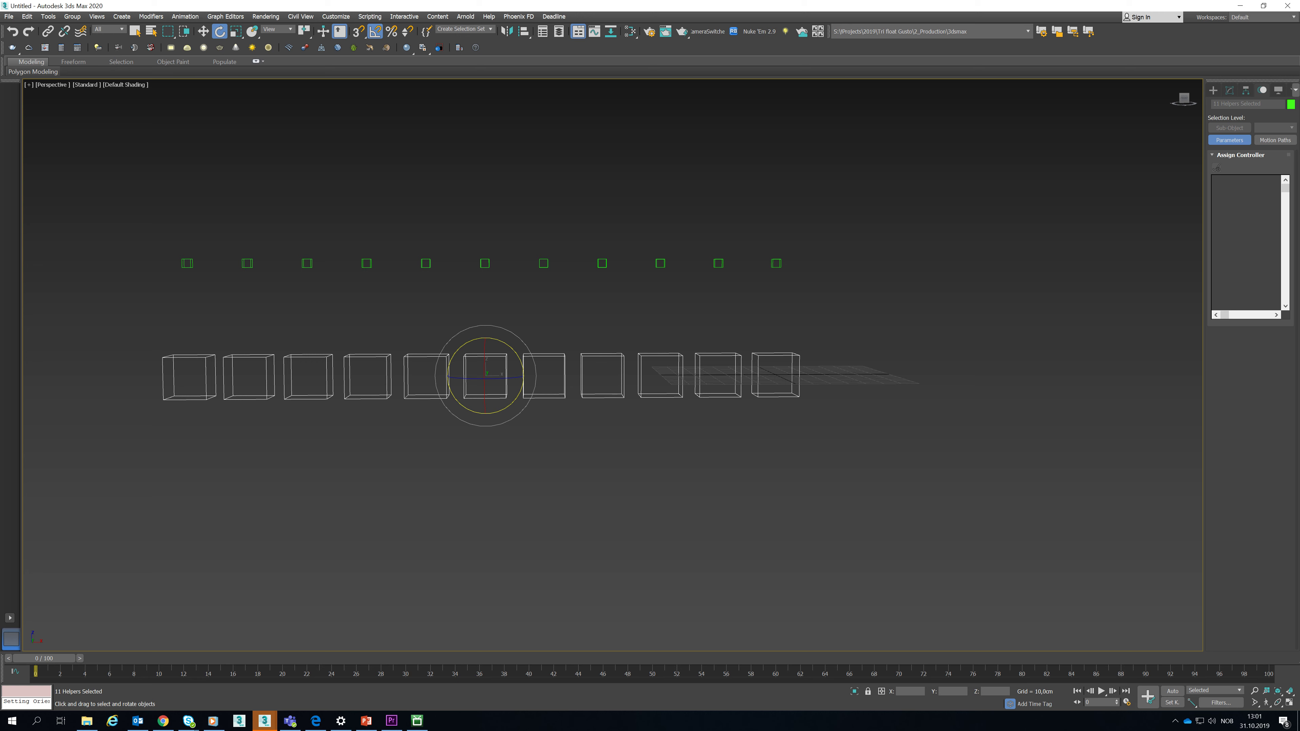
{"action": "left_click", "coordinate": [370, 16]}
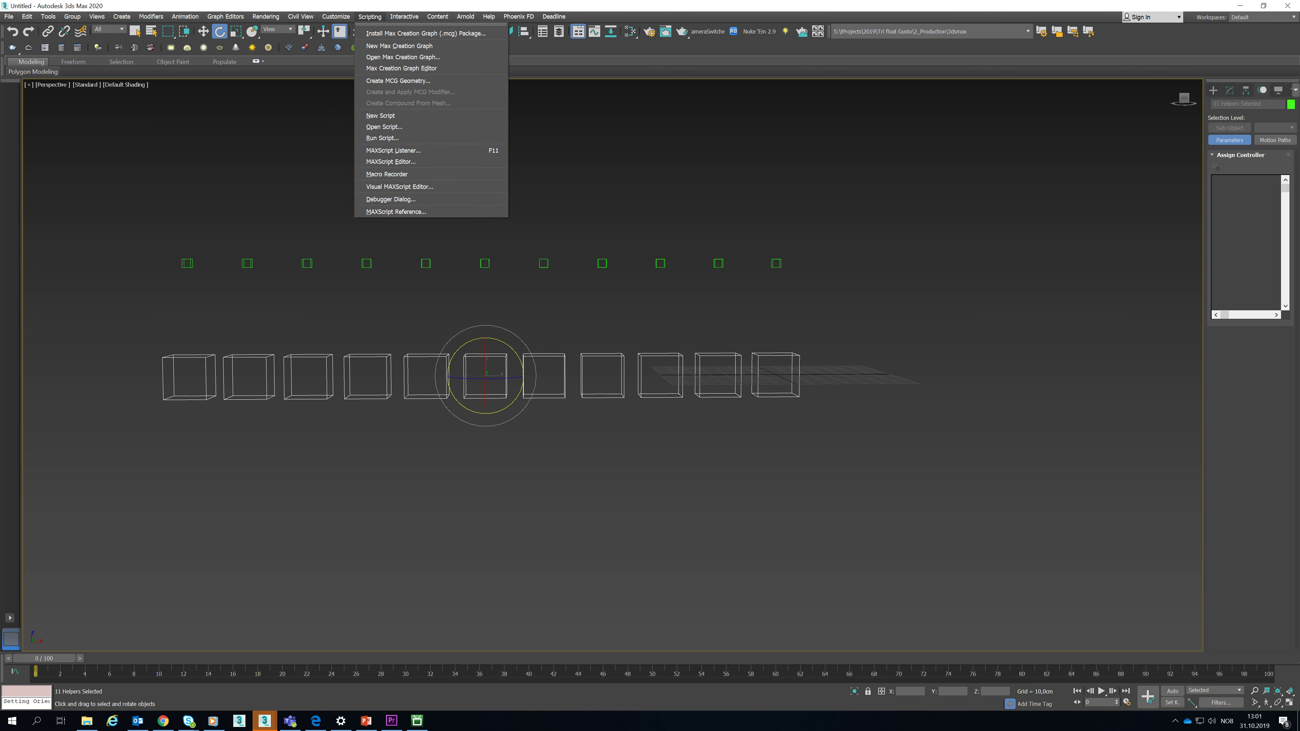
{"action": "left_click", "coordinate": [381, 115]}
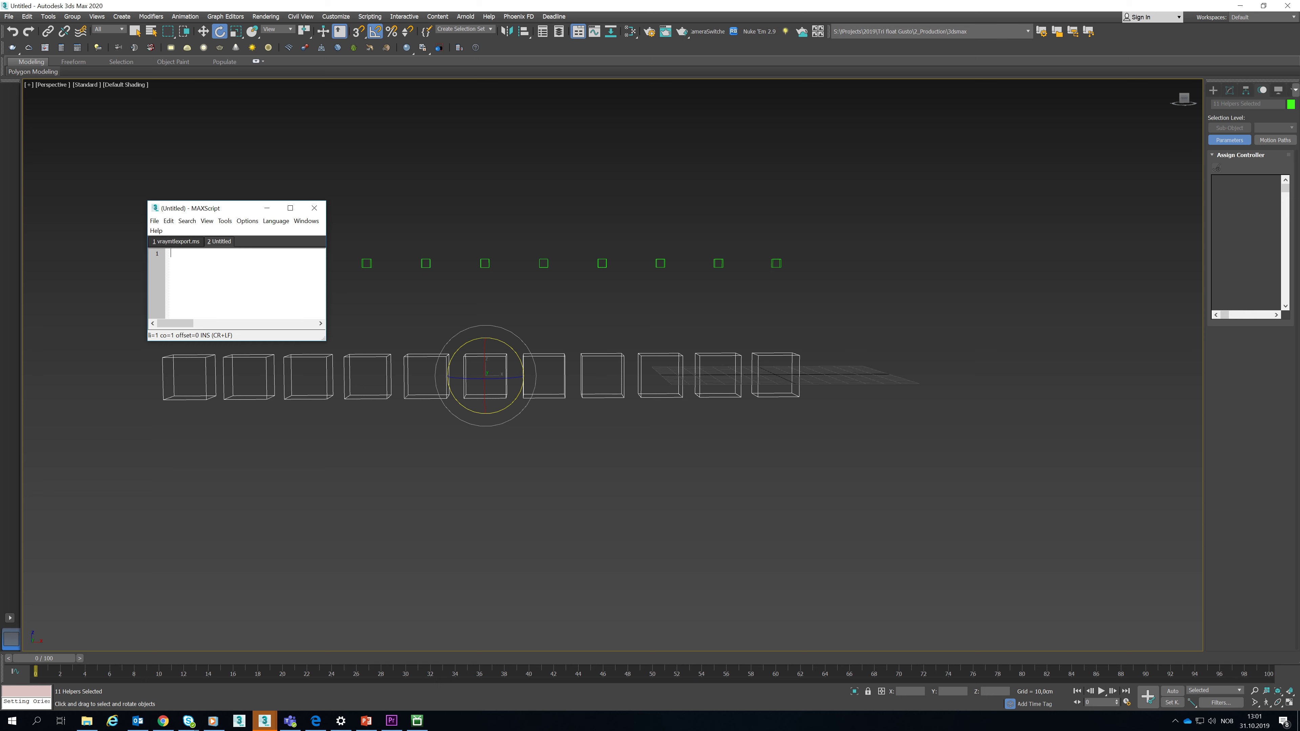
{"action": "type", "text": "("}
- Write a MAXScript loop setting each selected helper's weight[2] to cnt, starting -10, incrementing by 10
{"action": "key", "text": "Return"}
{"action": "type", "text": "cnt"}
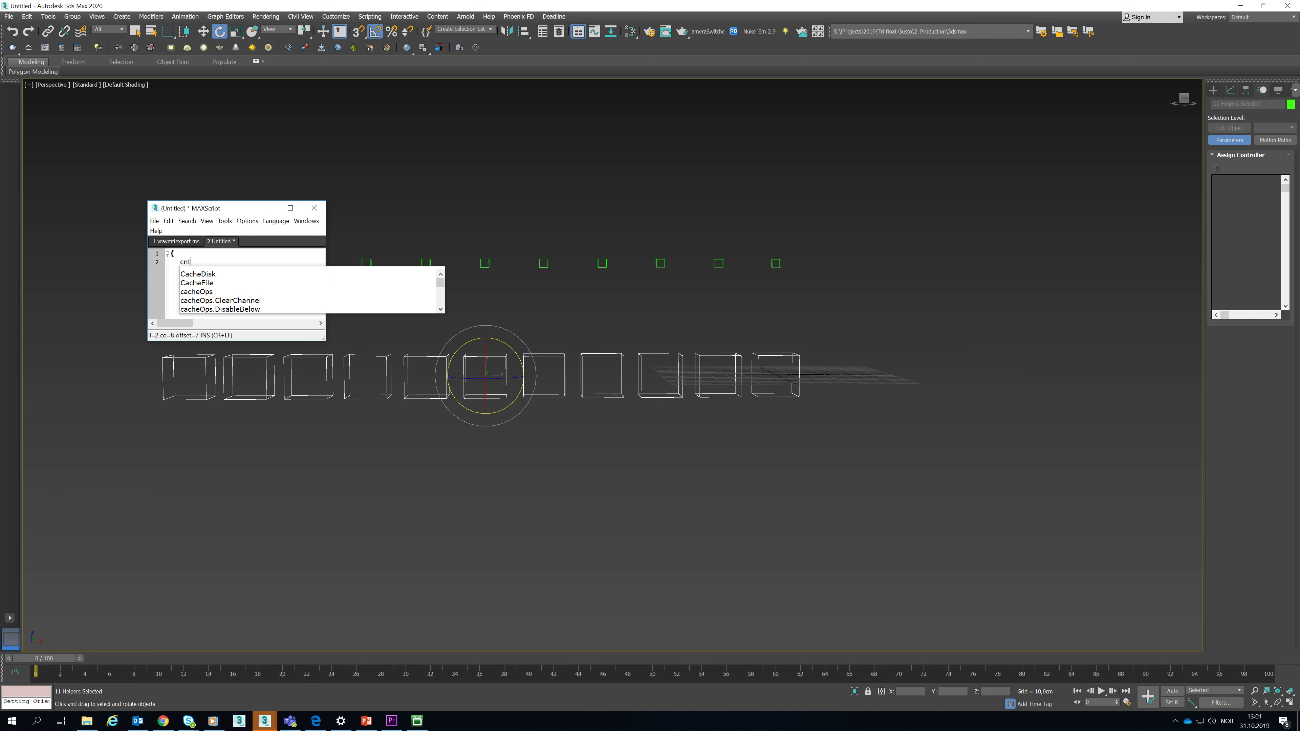
{"action": "type", "text": "=-10"}
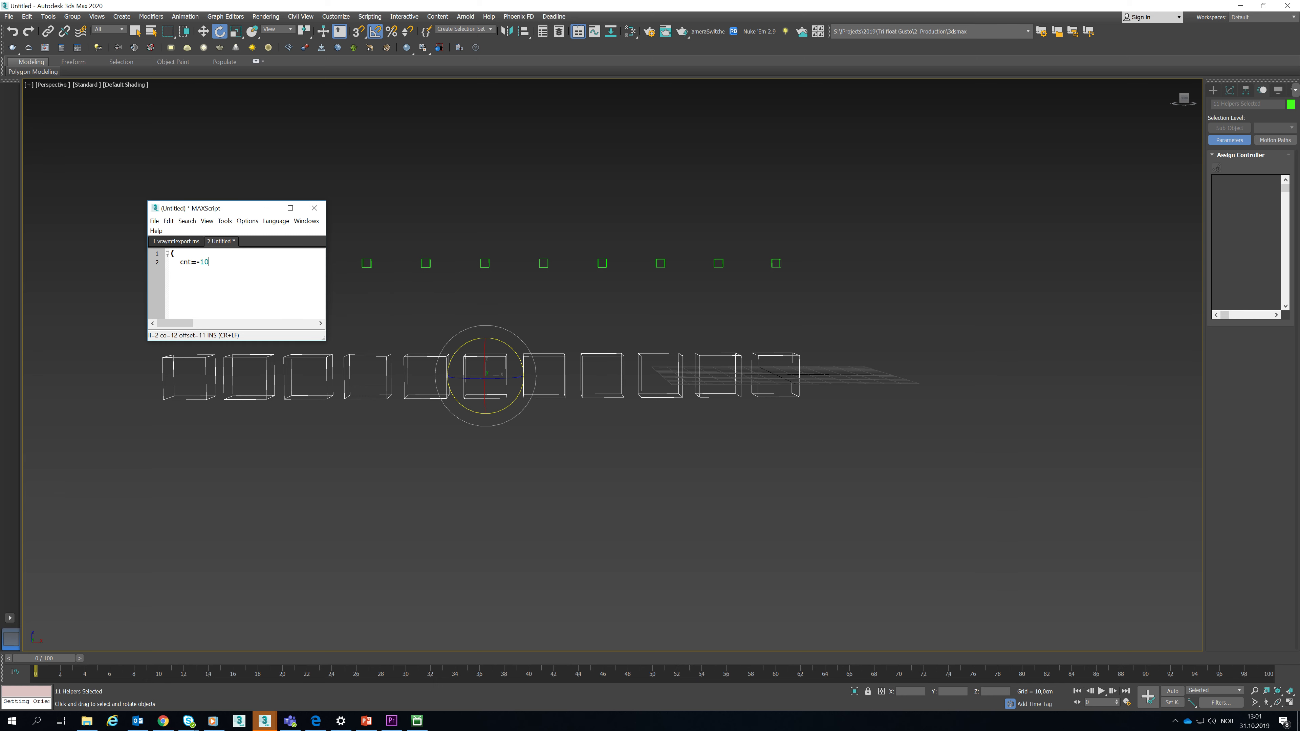
{"action": "key", "text": "Return"}
{"action": "type", "text": "for i"}
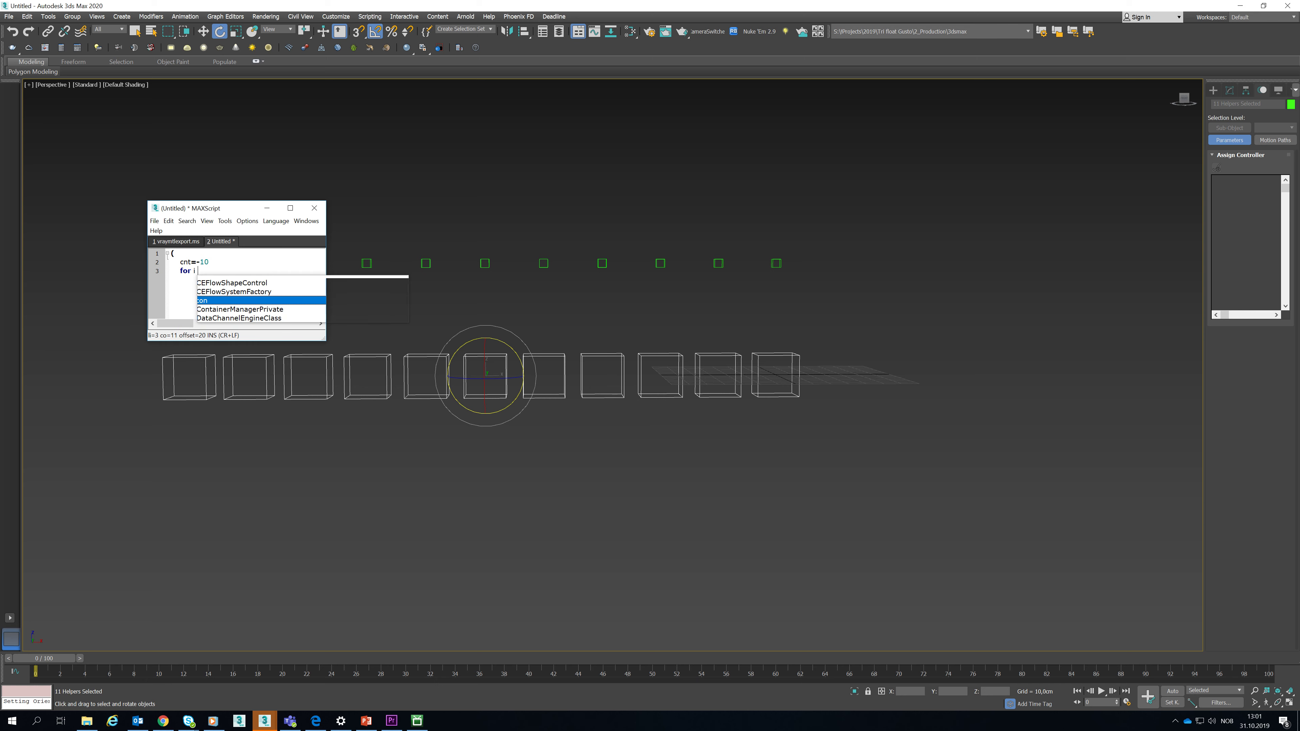
{"action": "type", "text": " in selection d"}
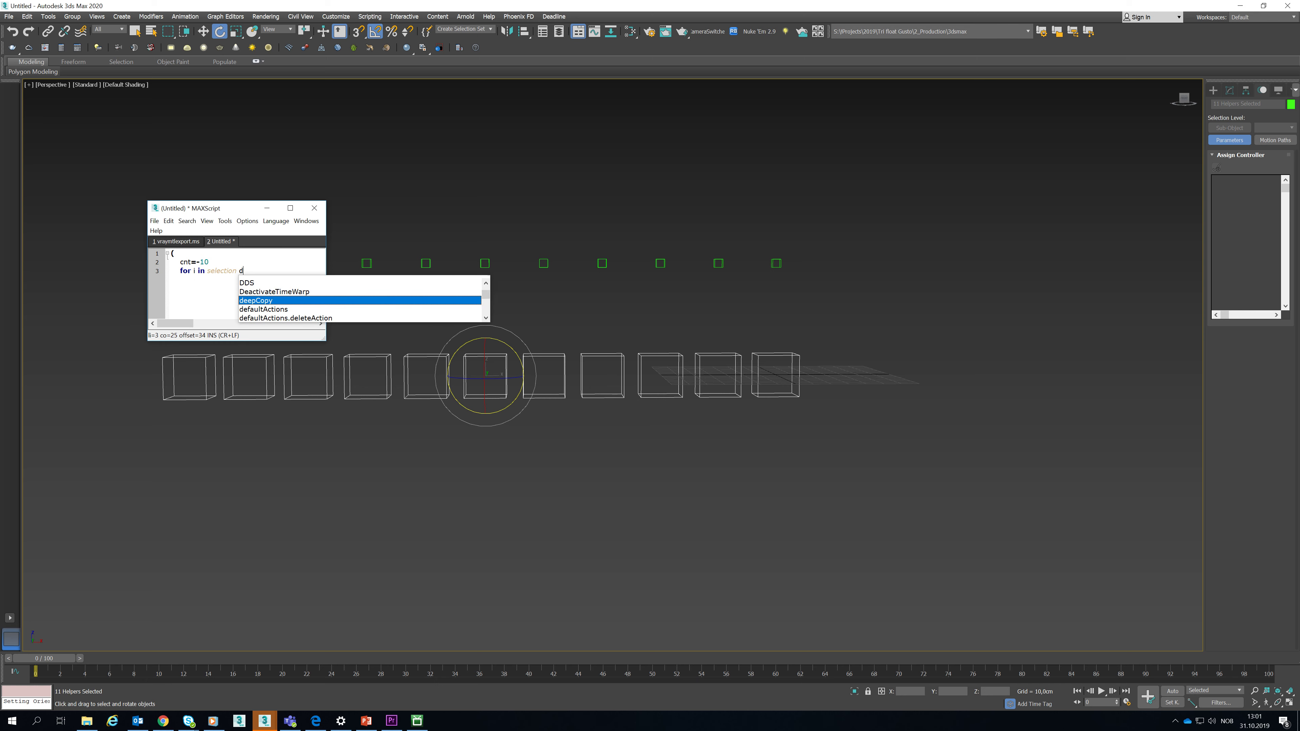
{"action": "type", "text": "o"}
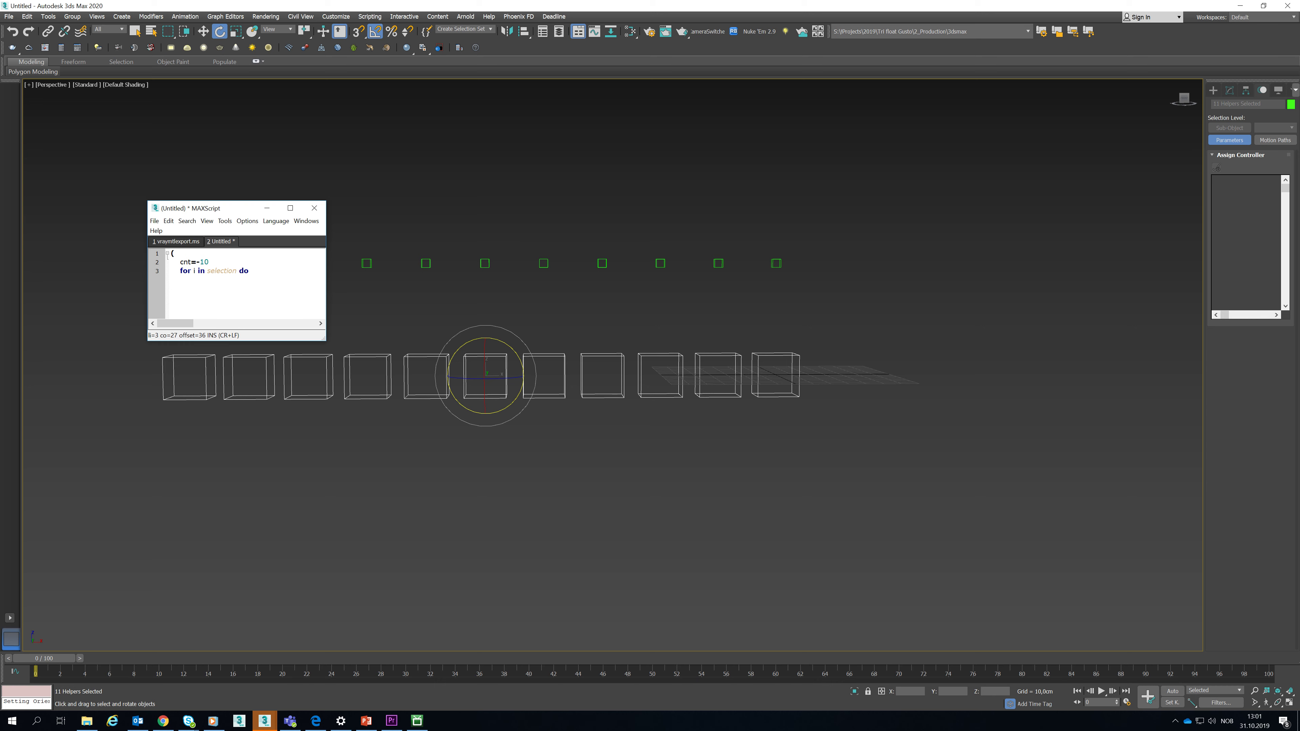
{"action": "key", "text": "Return"}
{"action": "type", "text": "("}
{"action": "key", "text": "Return"}
{"action": "type", "text": "i."}
{"action": "type", "text": "rotation."}
{"action": "type", "text": "controller."}
{"action": "type", "text": "weight"}
{"action": "type", "text": "[2]="}
{"action": "type", "text": "cnt"}
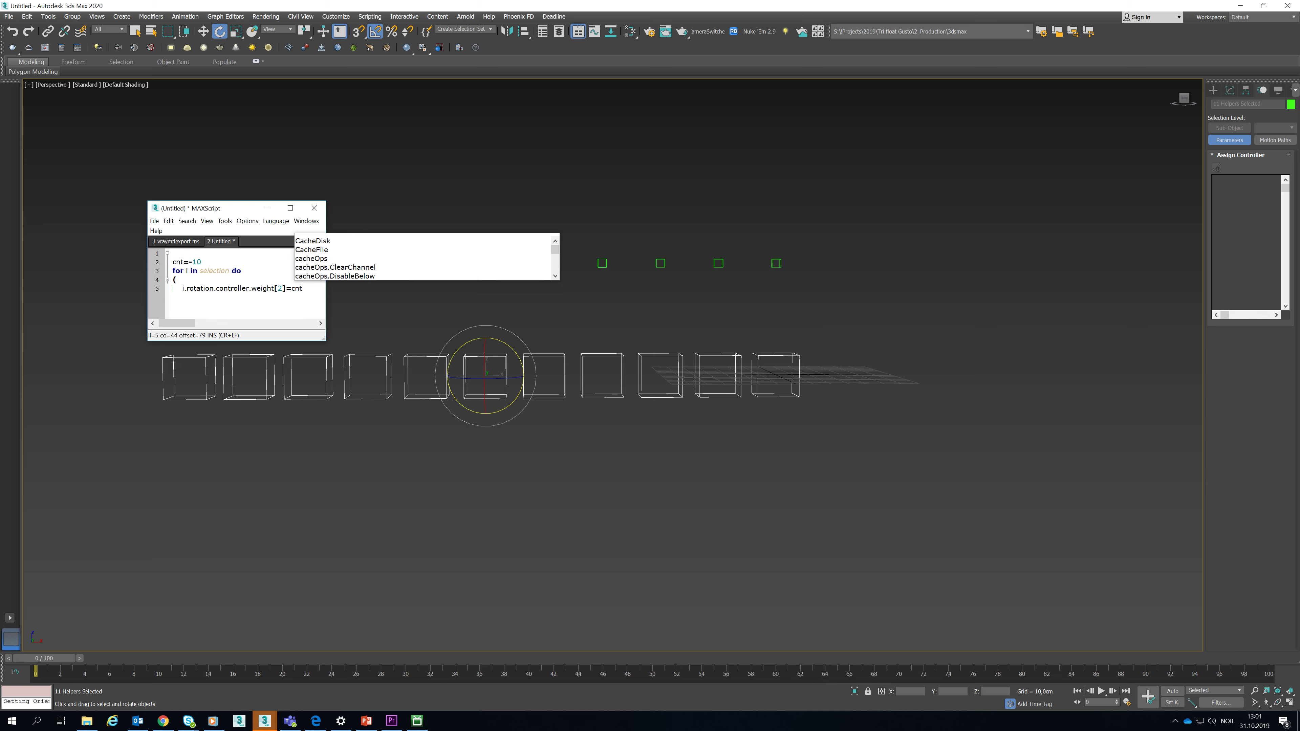
{"action": "key", "text": "Escape"}
{"action": "key", "text": "Up"}
{"action": "key", "text": "Return"}
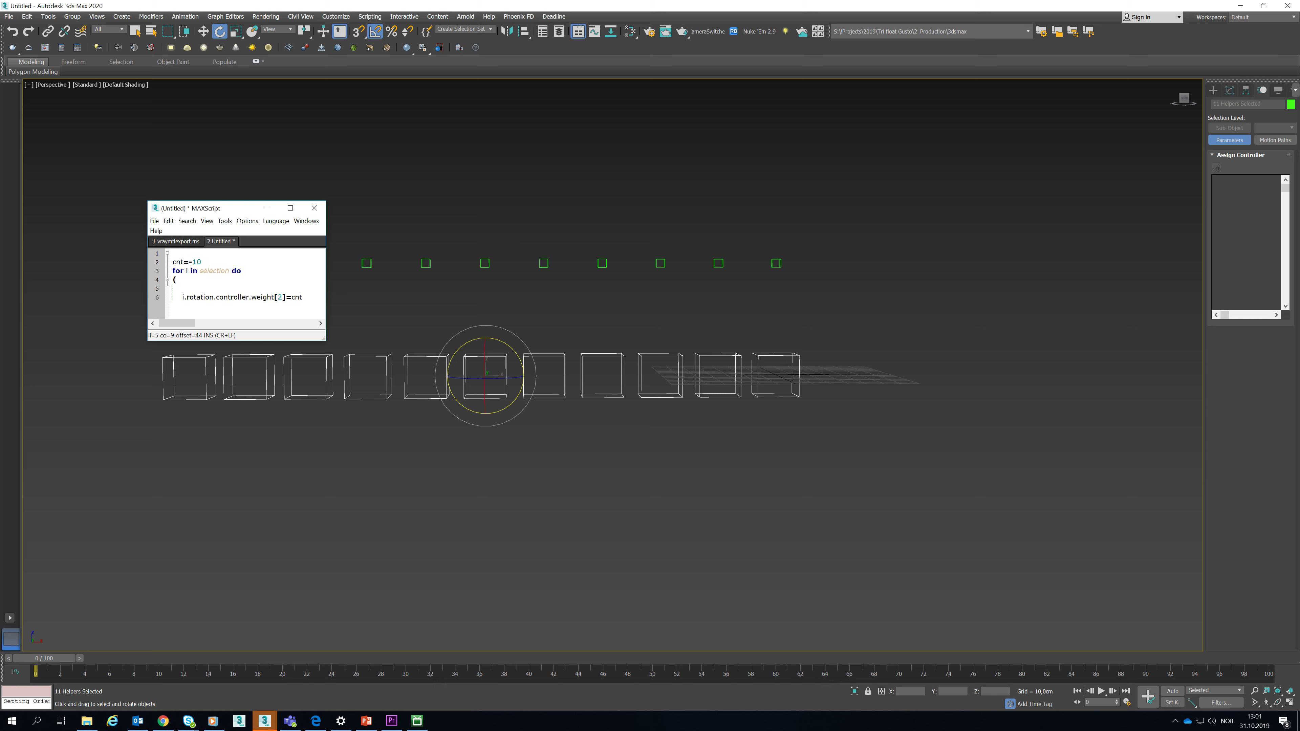
{"action": "type", "text": "cnt+"}
{"action": "type", "text": "=10"}
{"action": "key", "text": "Return"}
{"action": "key", "text": "Return"}
- Close the loop parenthesis, evaluate the script, and clear the selection
{"action": "type", "text": ")"}
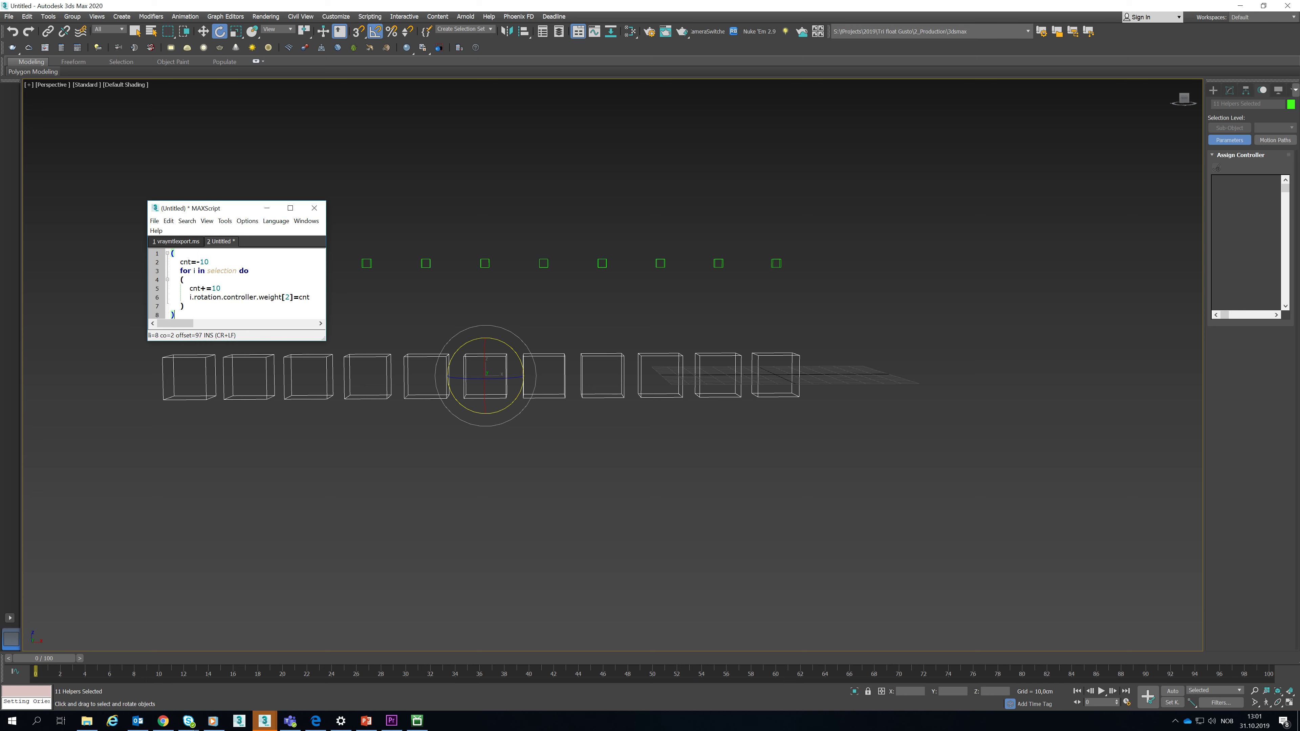
{"action": "left_click", "coordinate": [224, 220]}
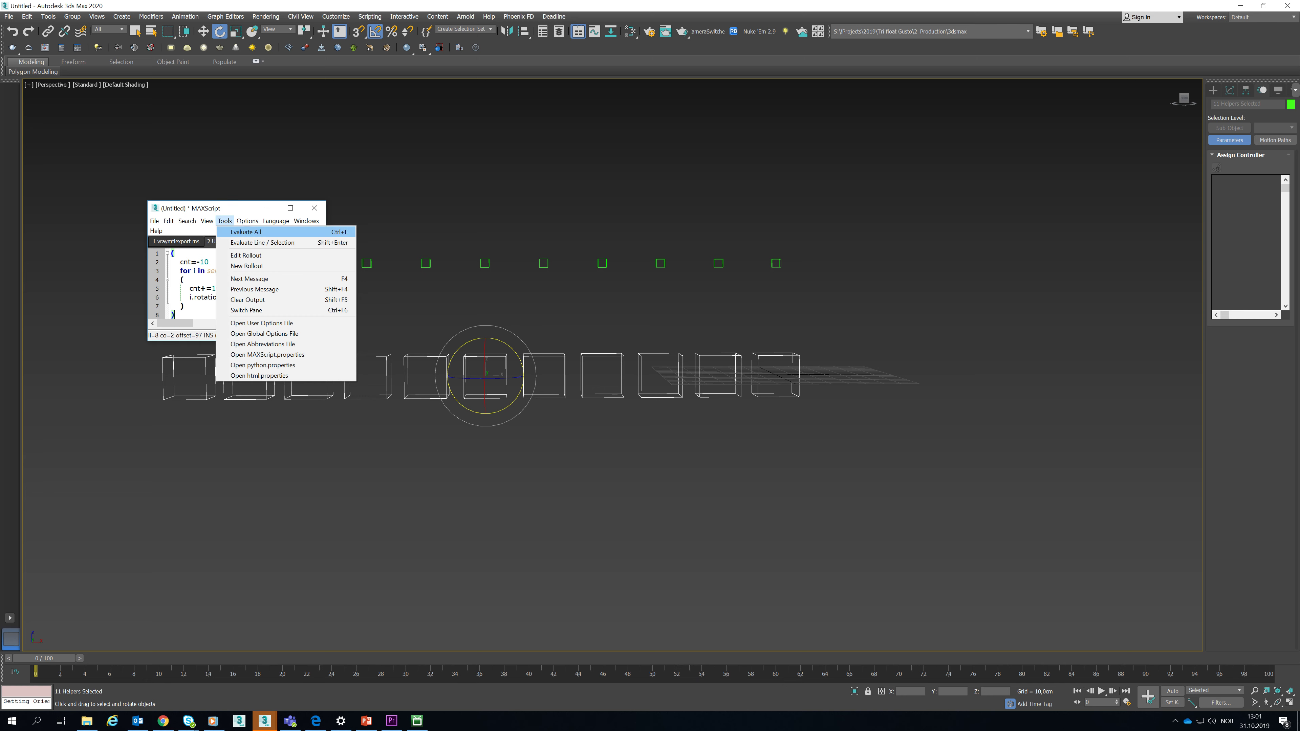
{"action": "key", "text": "ctrl+d"}
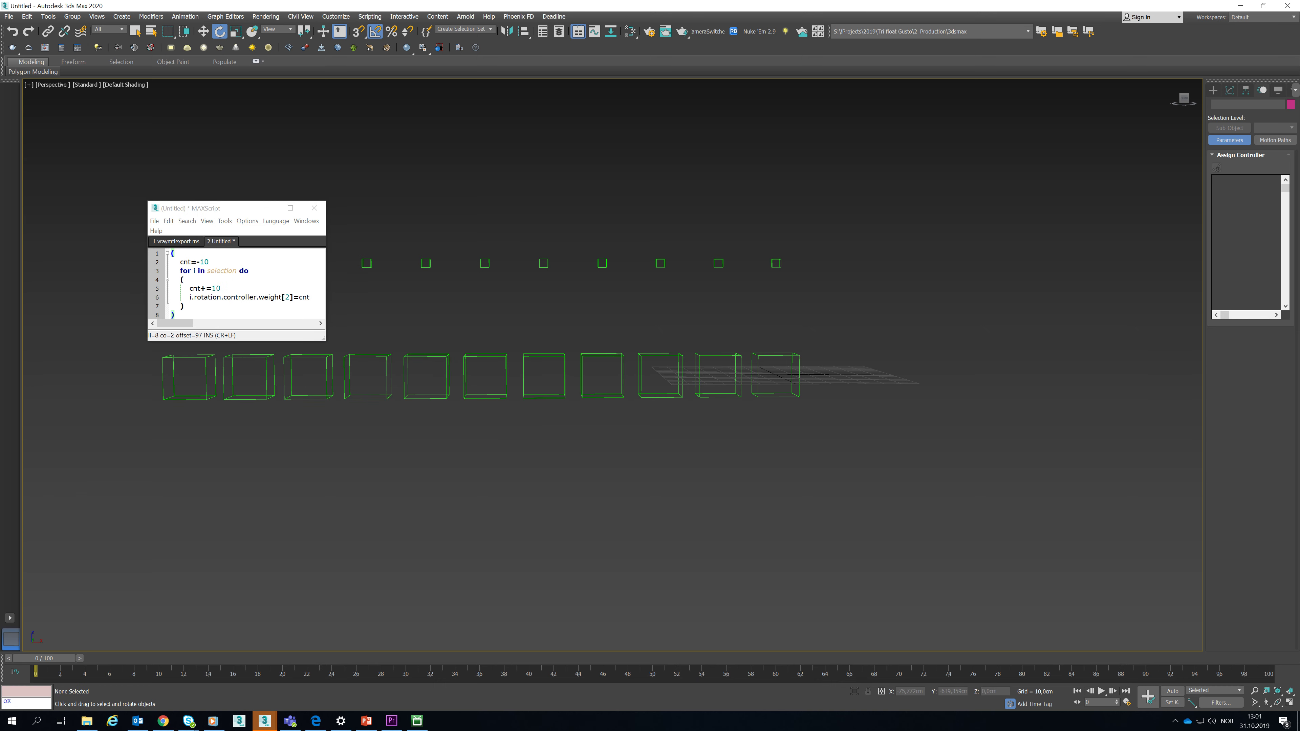
{"action": "key", "text": "o"}
- Unhide the circle rig and test-rotate Point_LookAt_Previous, cancelling back to zero
{"action": "right_click", "coordinate": [842, 381]}
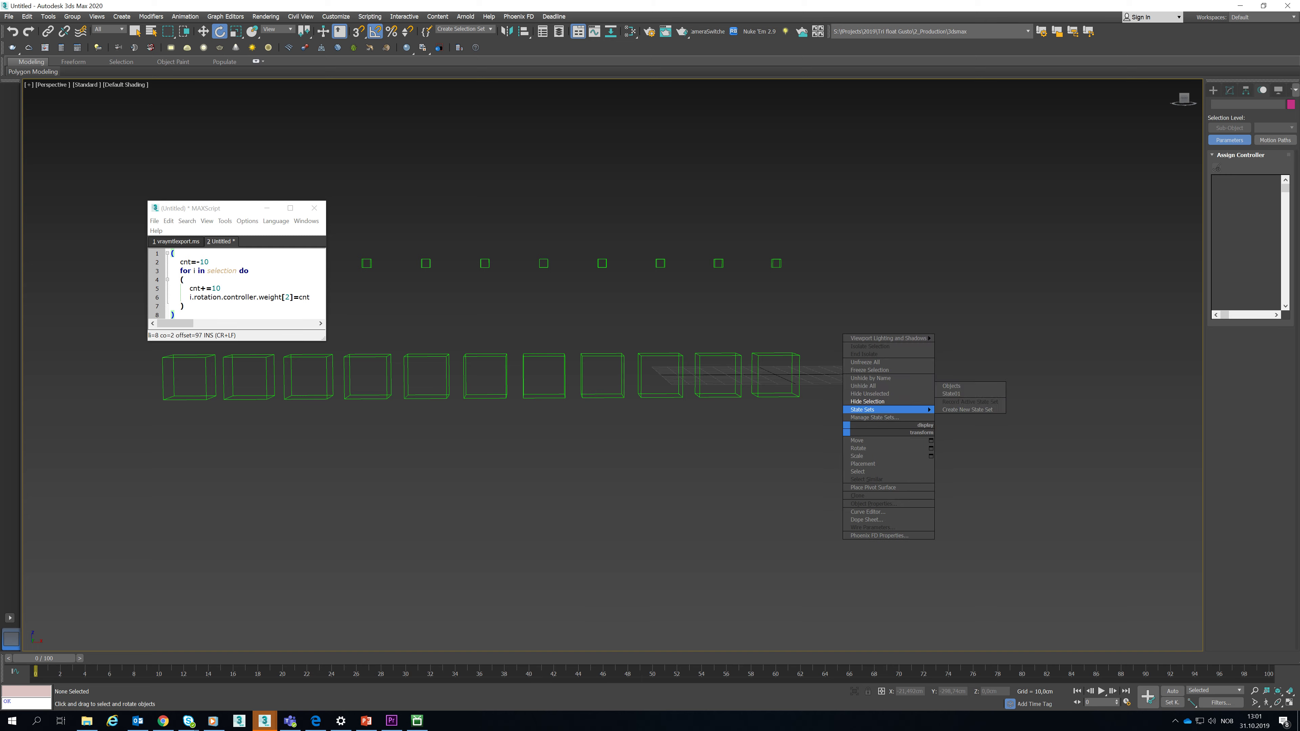
{"action": "left_click", "coordinate": [870, 406]}
{"action": "left_click", "coordinate": [814, 374]}
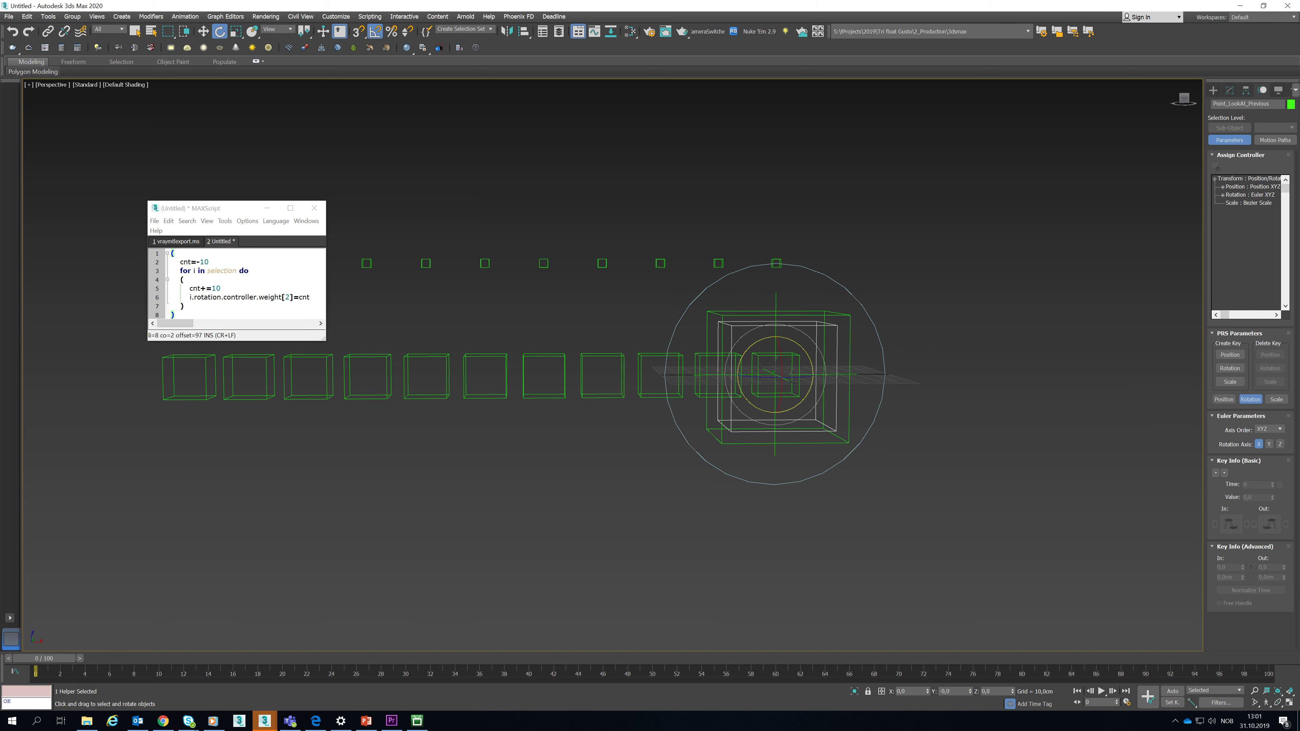
{"action": "left_click_drag", "start_coordinate": [740, 353], "coordinate": [757, 369]}
{"action": "right_click", "coordinate": [758, 369]}
- Select the ten box helpers in the row for alignment
{"action": "middle_click_drag", "start_coordinate": [758, 369], "coordinate": [815, 400]}
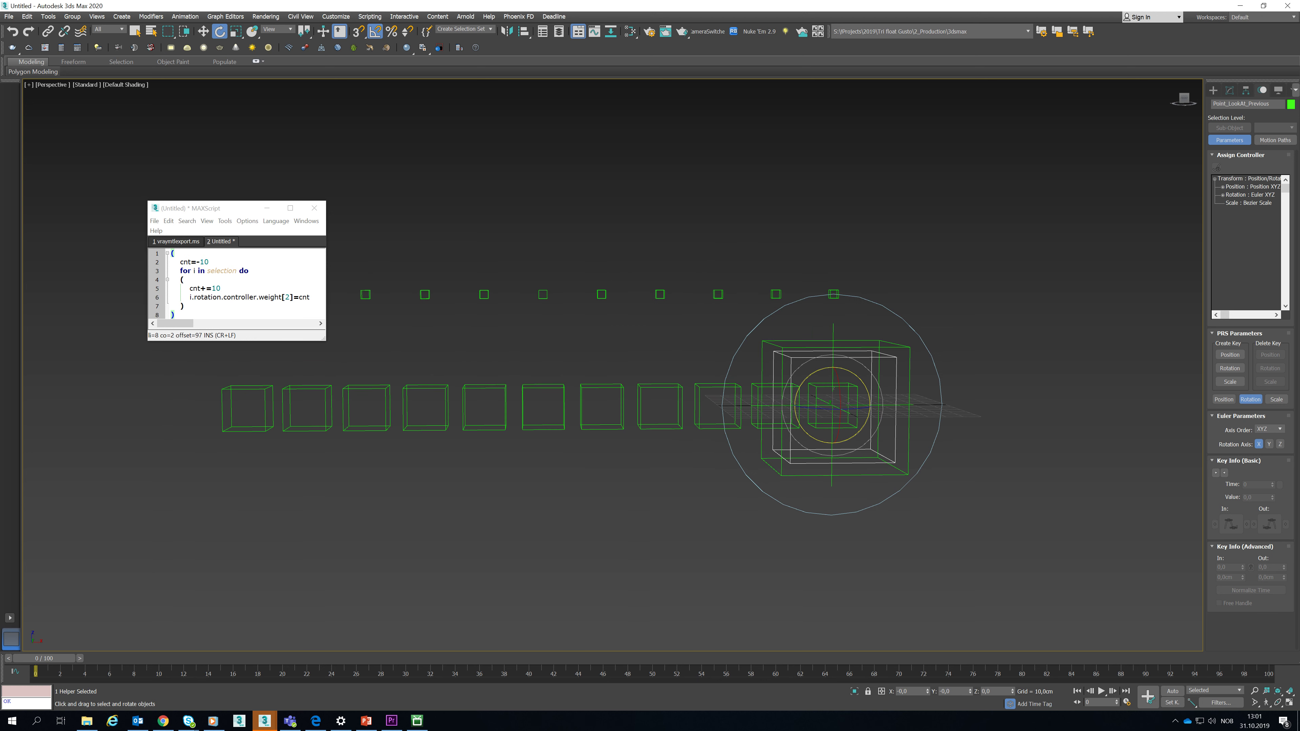
{"action": "left_click_drag", "start_coordinate": [197, 374], "coordinate": [705, 484]}
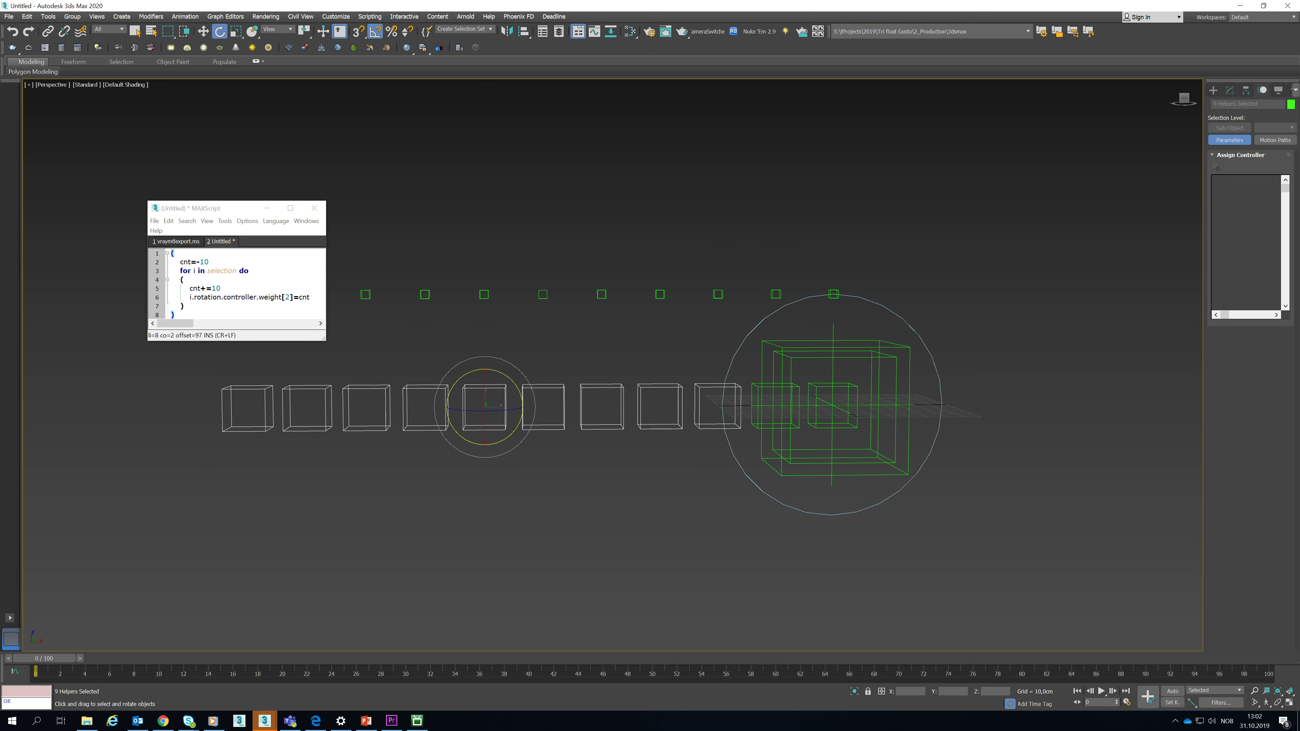
{"action": "left_click", "coordinate": [776, 384], "text": "ctrl"}
{"action": "key", "text": "alt+a"}
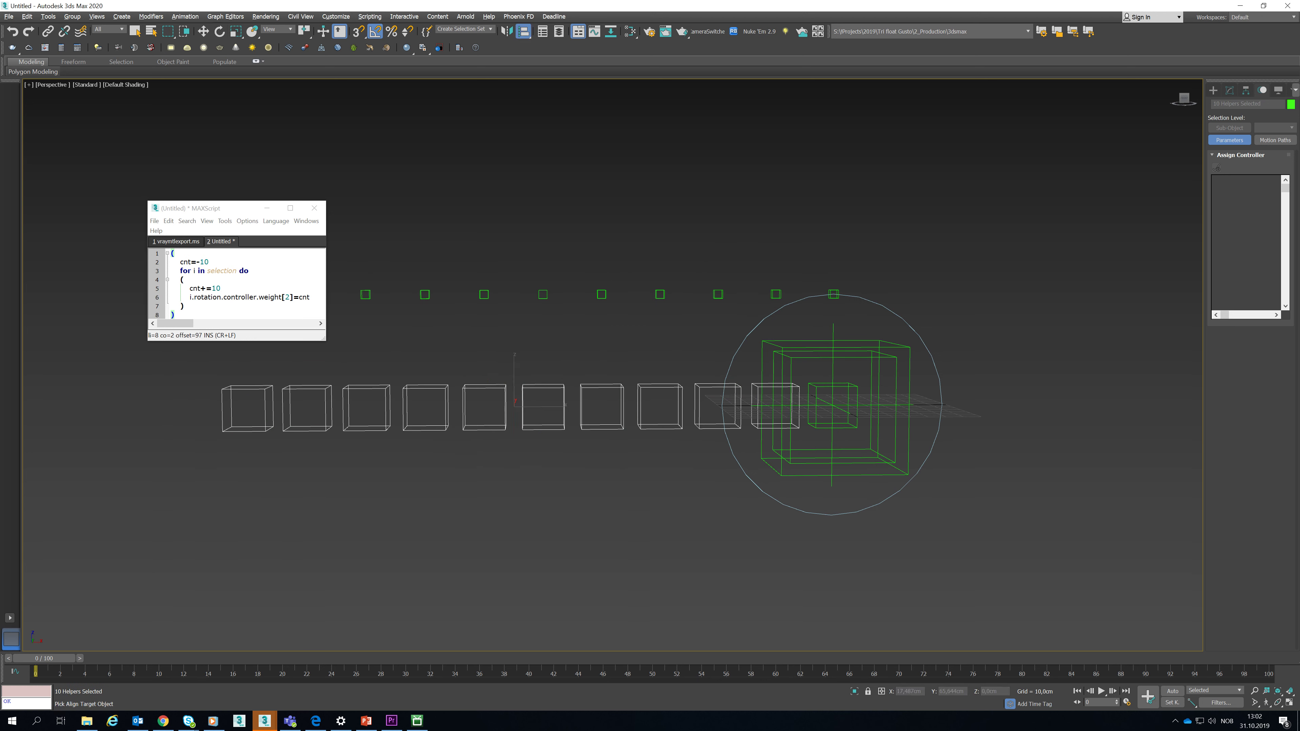
- Align the ten boxes onto Point_Zero, test-rotate the look-at helpers, and undo the rotations
{"action": "left_click", "coordinate": [514, 389]}
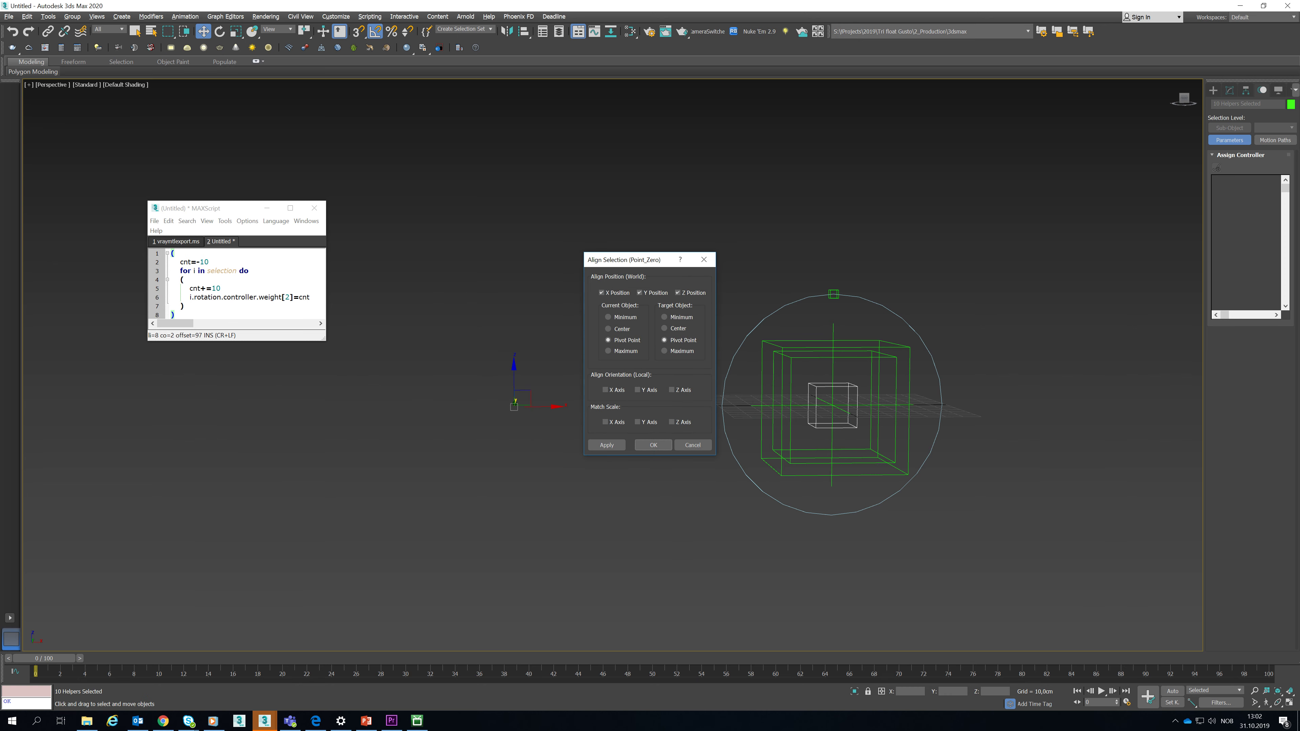
{"action": "left_click", "coordinate": [654, 444]}
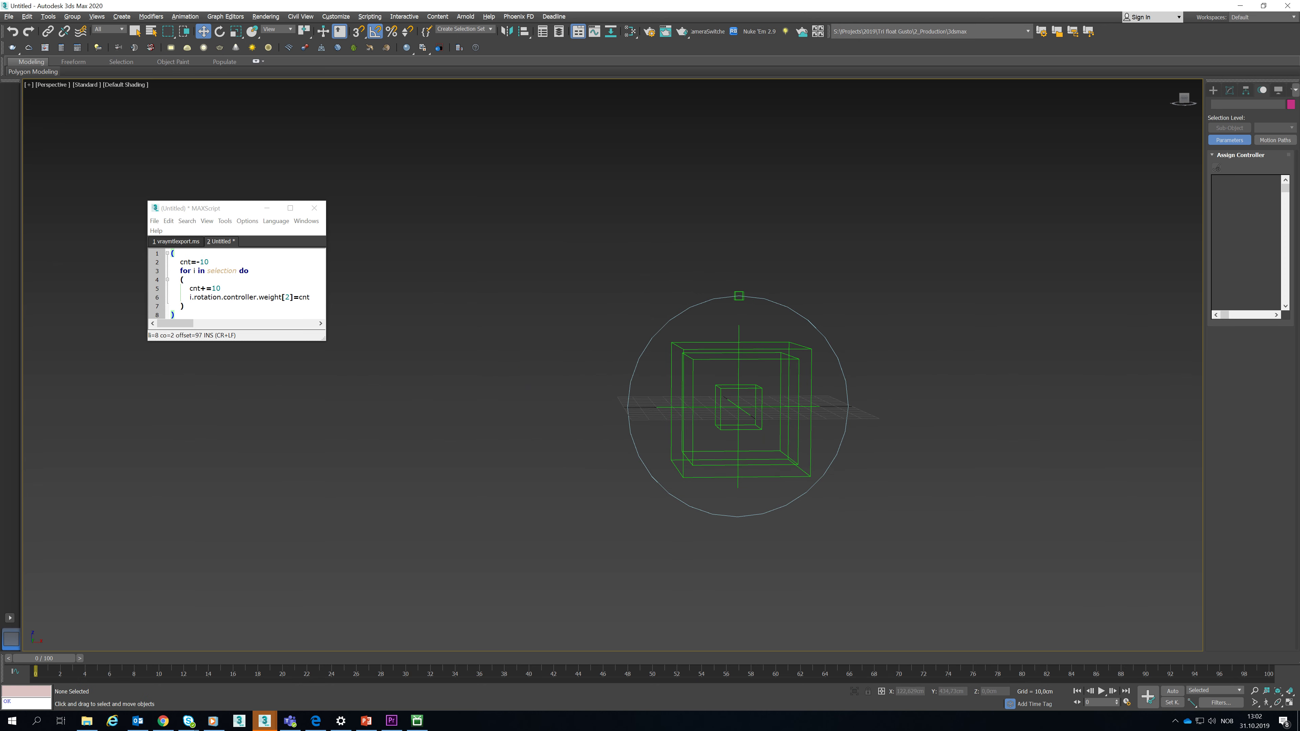
{"action": "left_click", "coordinate": [739, 407]}
{"action": "key", "text": "e"}
{"action": "mouse_move", "coordinate": [737, 368]}
{"action": "left_mouse_down"}
{"action": "mouse_move", "coordinate": [698, 395]}
{"action": "mouse_move", "coordinate": [777, 394]}
{"action": "left_mouse_up"}
{"action": "left_click", "coordinate": [739, 407]}
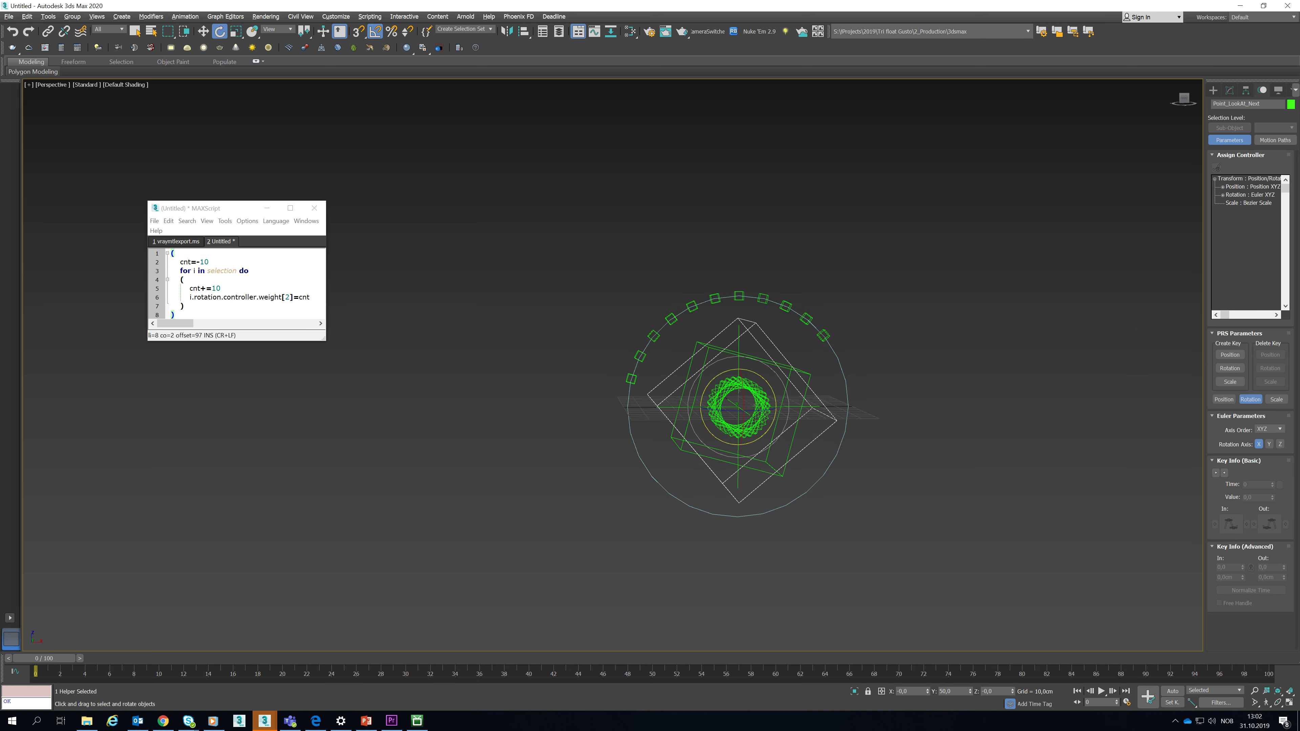
{"action": "left_click", "coordinate": [739, 407]}
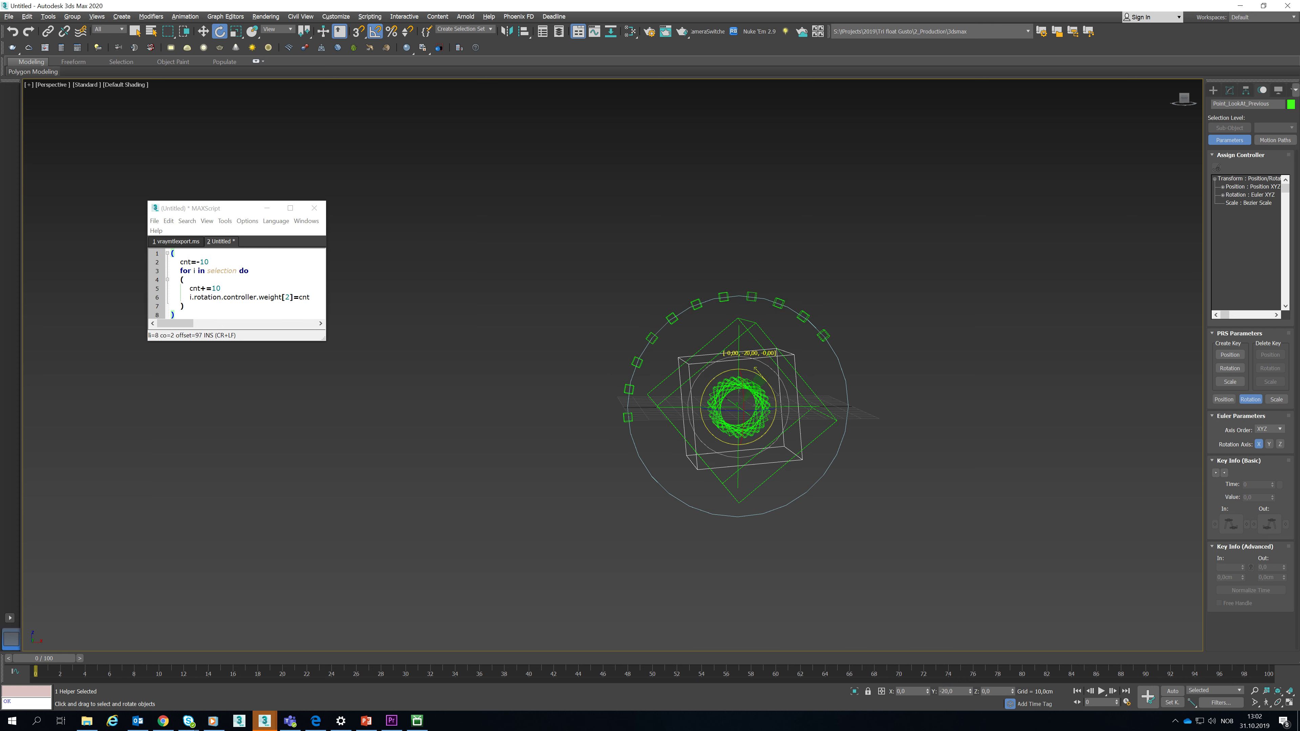
{"action": "key", "text": "ctrl+z"}
{"action": "key", "text": "ctrl+z"}
{"action": "key", "text": "ctrl+z"}
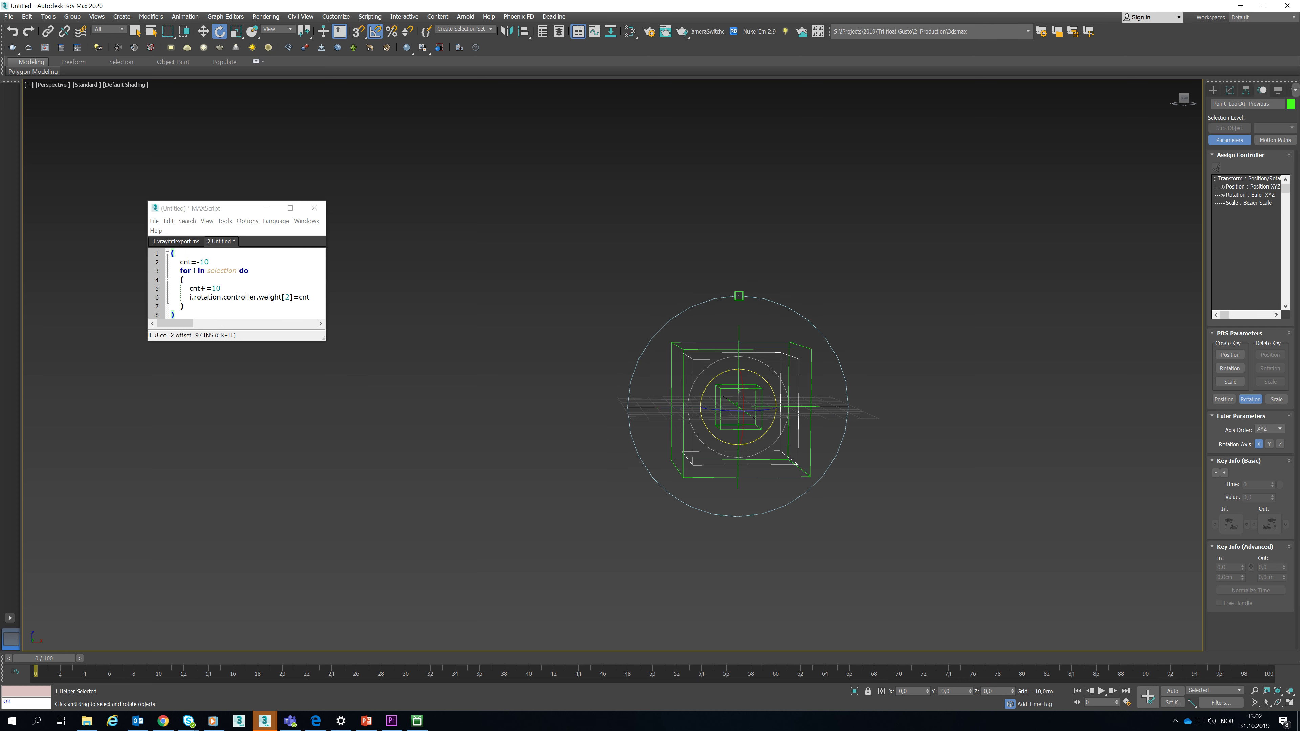
- Select Point_Zero and activate Select and Link
{"action": "middle_click_drag", "start_coordinate": [739, 408], "coordinate": [620, 398]}
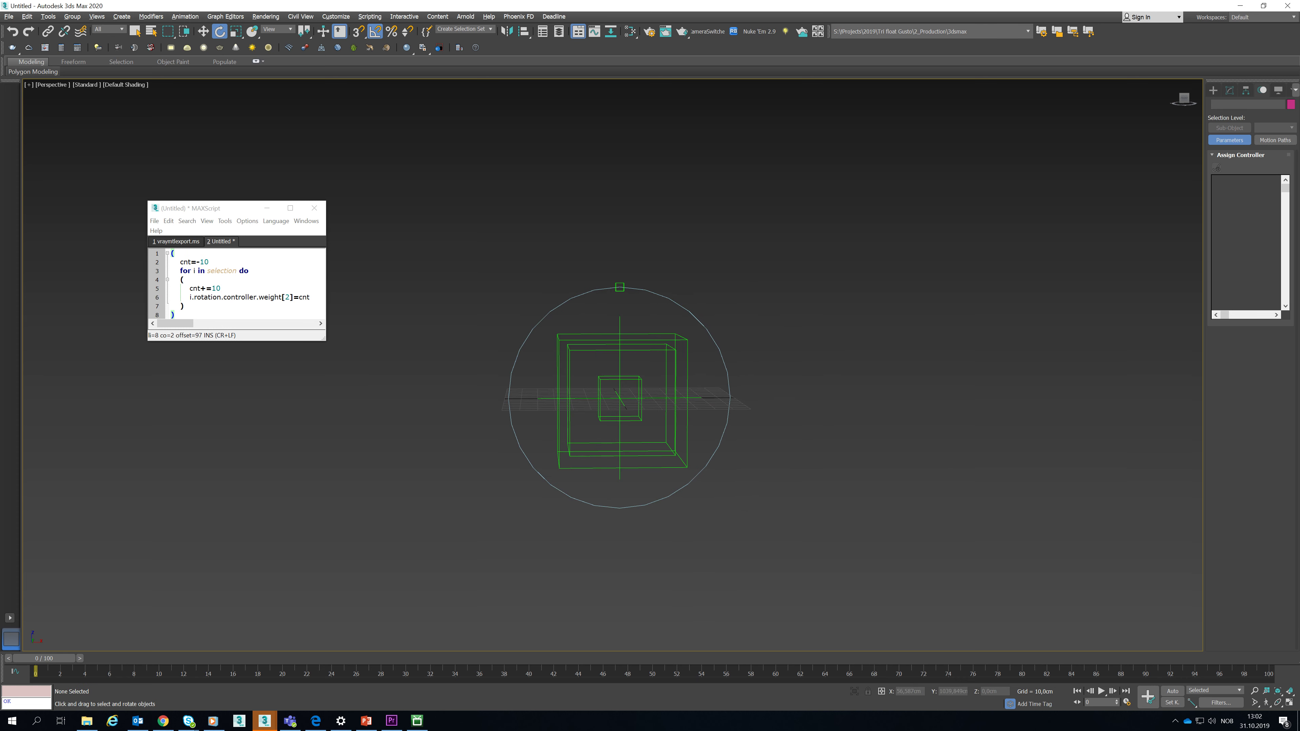
{"action": "left_click", "coordinate": [620, 399]}
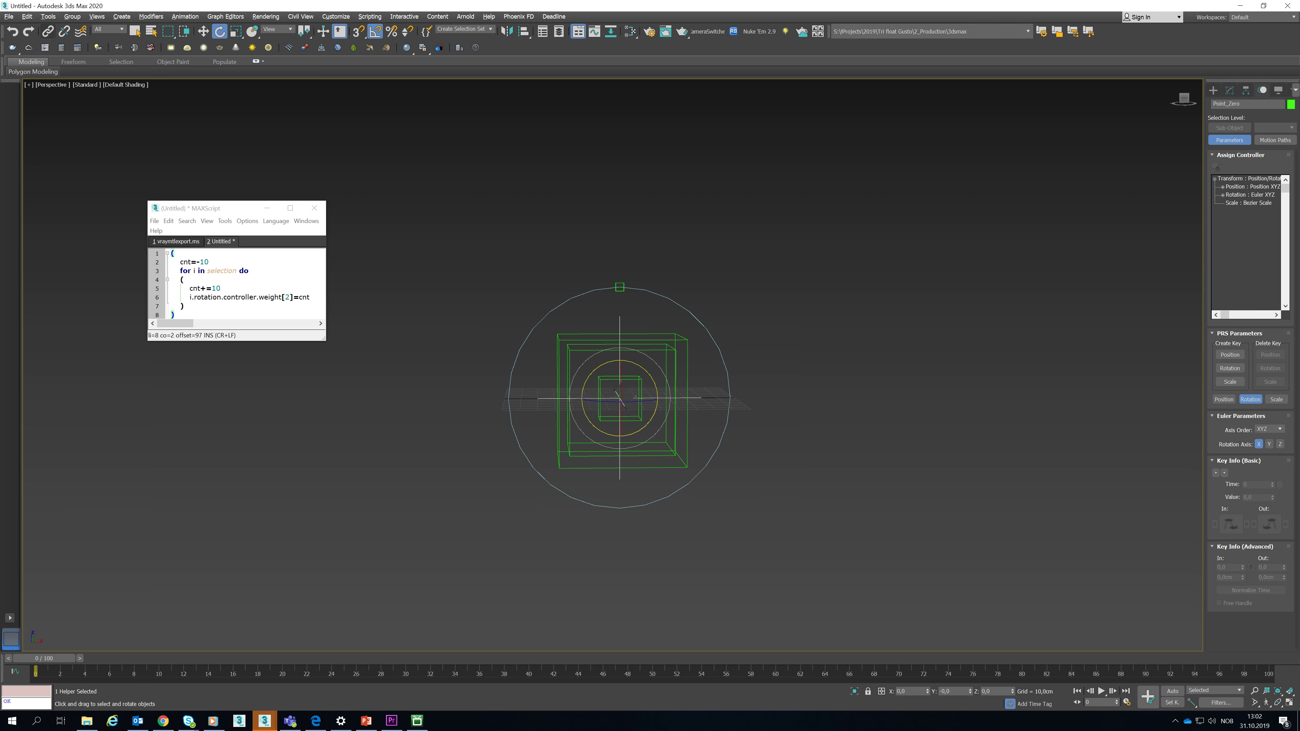
{"action": "key", "text": "l"}
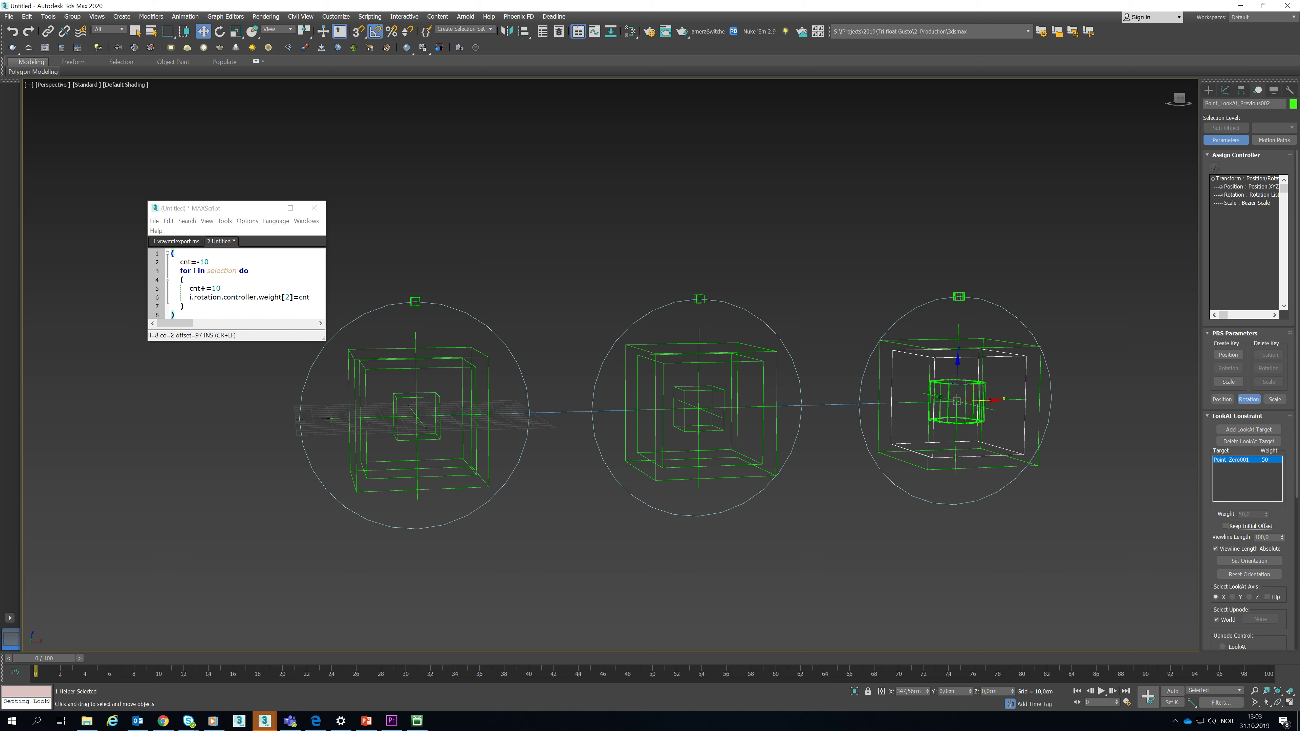
- Tick LookAt Flip and set both the source and upnode axes to Y
{"action": "scroll", "coordinate": [1249, 410], "scroll_direction": "down", "scroll_amount": 3}
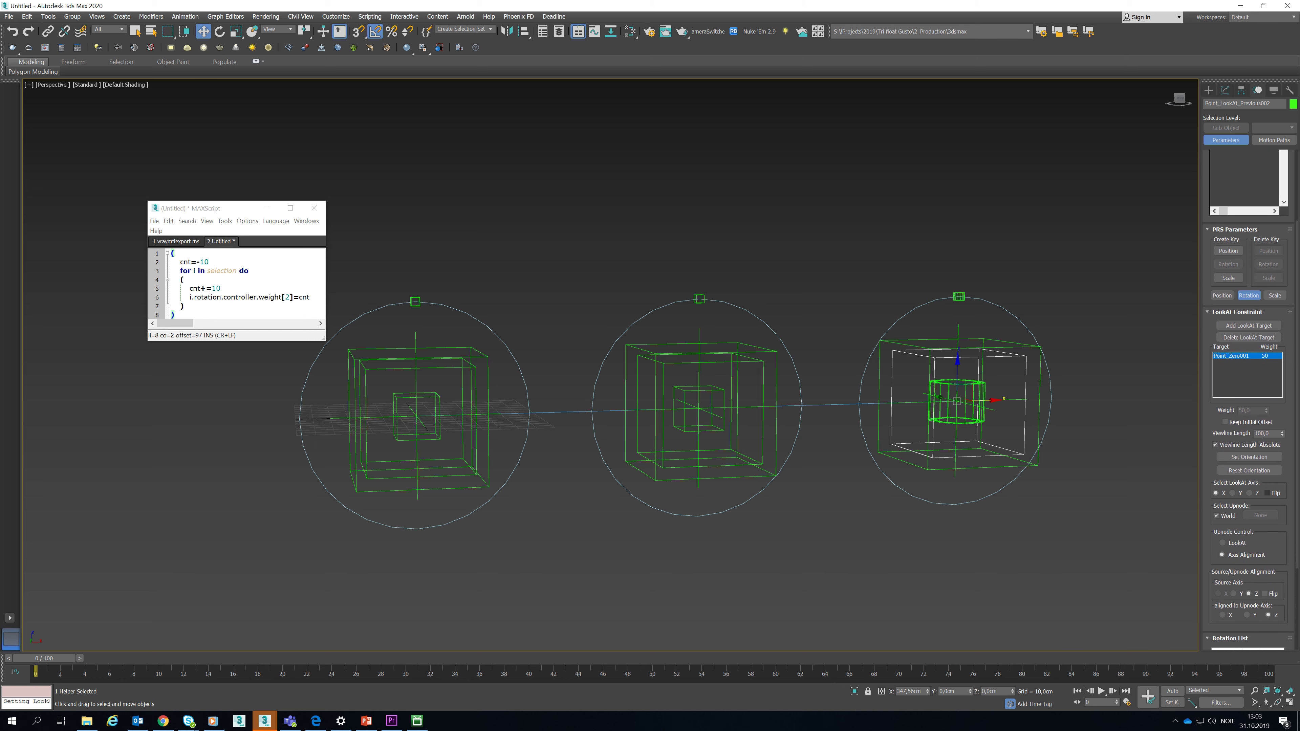
{"action": "left_click", "coordinate": [1268, 493]}
{"action": "scroll", "coordinate": [1249, 400], "scroll_direction": "down", "scroll_amount": 2}
{"action": "scroll", "coordinate": [1249, 399], "scroll_direction": "down", "scroll_amount": 2}
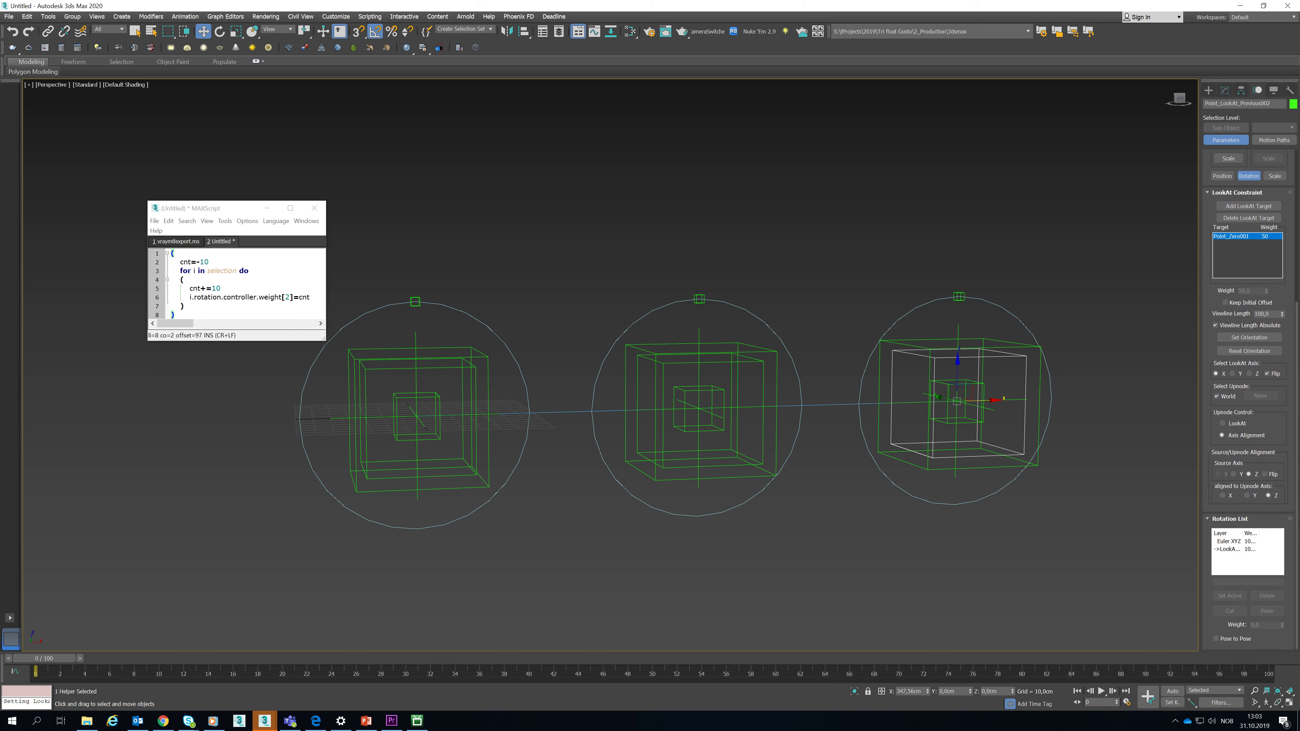
{"action": "left_click", "coordinate": [1234, 473]}
{"action": "left_click", "coordinate": [1247, 496]}
{"action": "key", "text": "ctrl+d"}
- Move the middle circle up and rotate the LookAt helpers about 180° so boxes wrap the rims
{"action": "middle_click_drag", "start_coordinate": [665, 409], "coordinate": [665, 369], "text": "alt"}
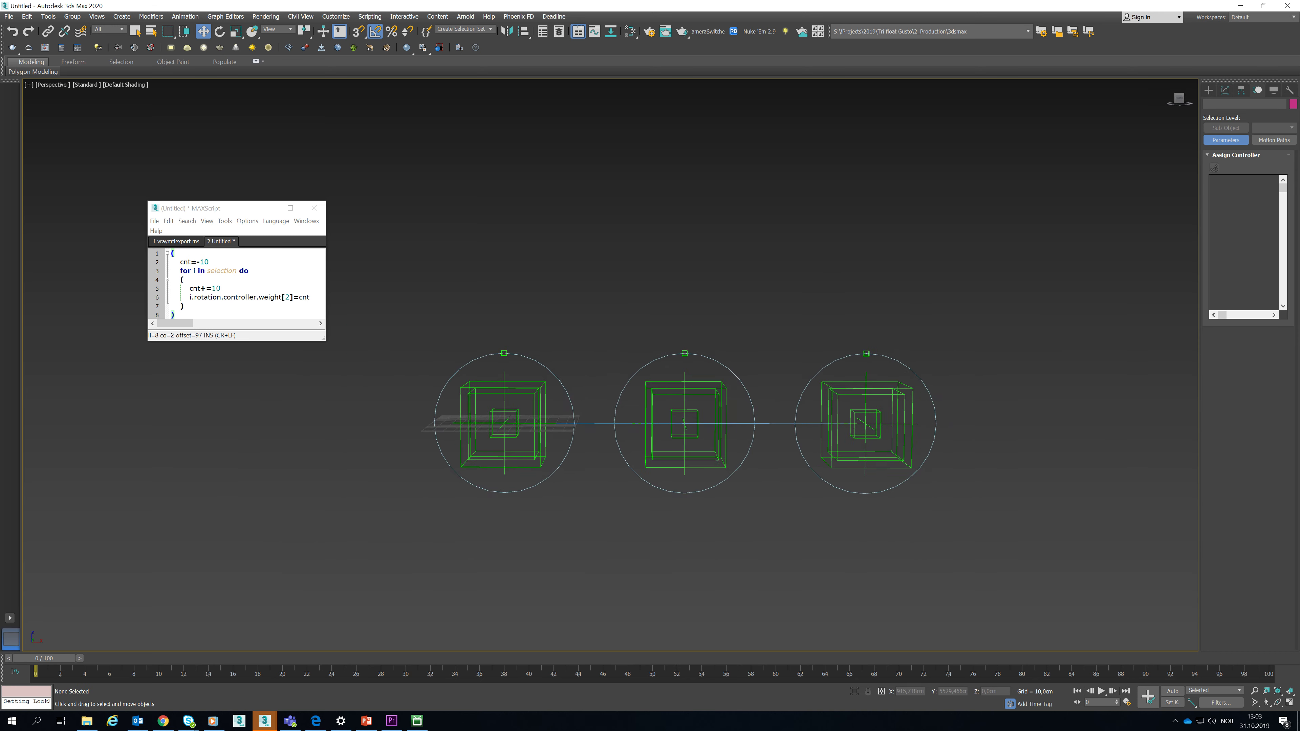
{"action": "middle_click_drag", "start_coordinate": [799, 305], "coordinate": [799, 297], "text": "alt"}
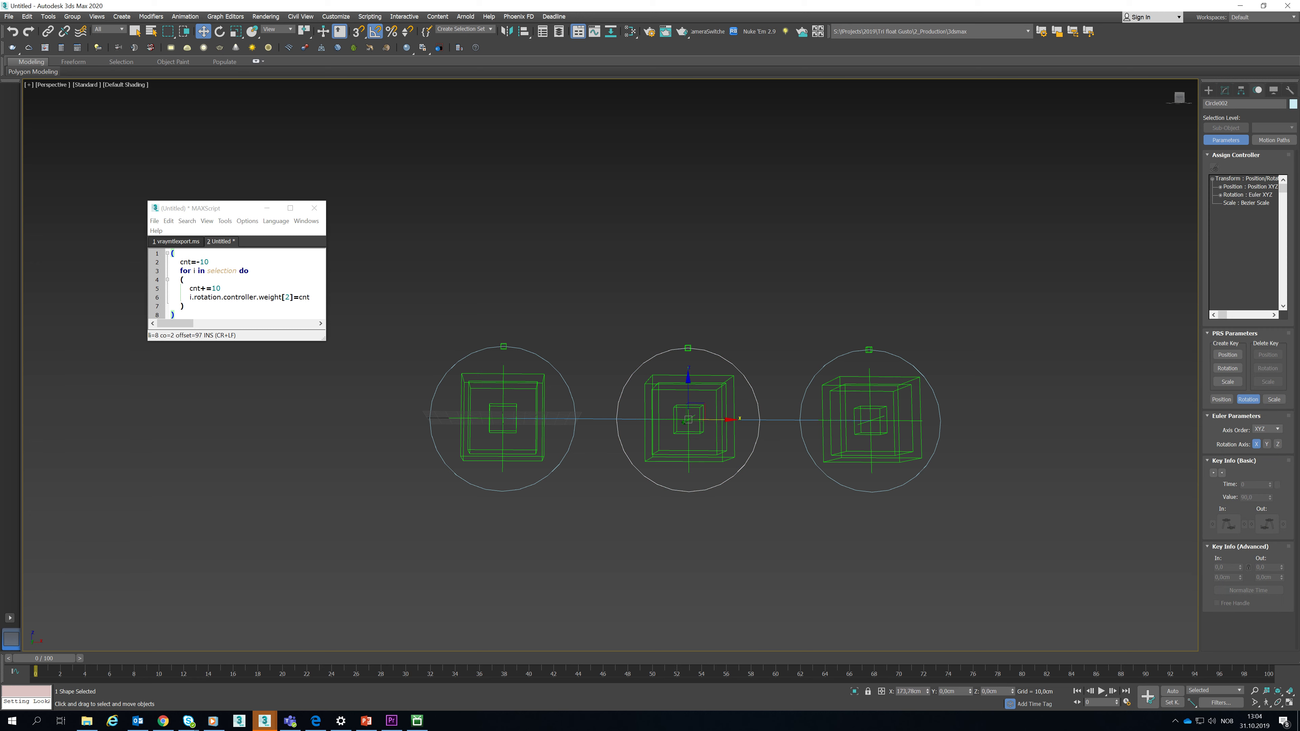
{"action": "key", "text": "ctrl+e"}
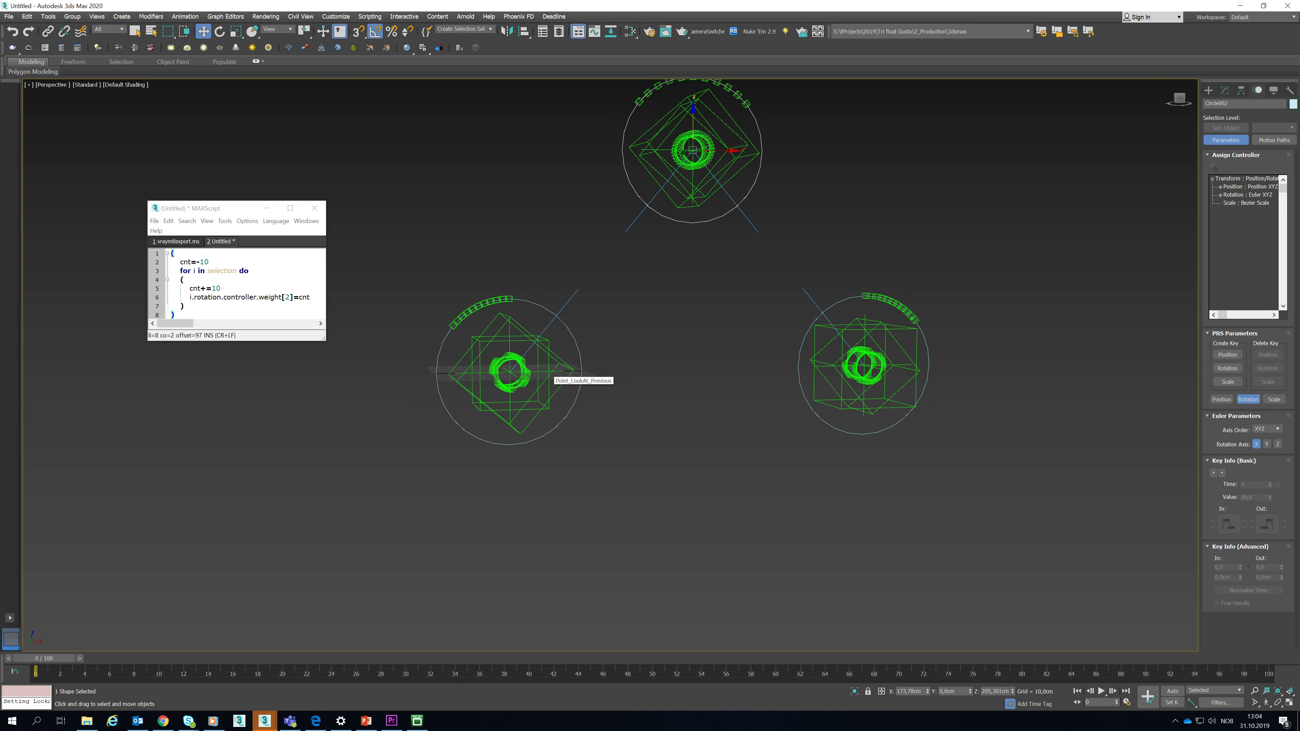
{"action": "left_click", "coordinate": [550, 376]}
{"action": "key", "text": "e"}
{"action": "left_click_drag", "start_coordinate": [470, 360], "coordinate": [470, 364]}
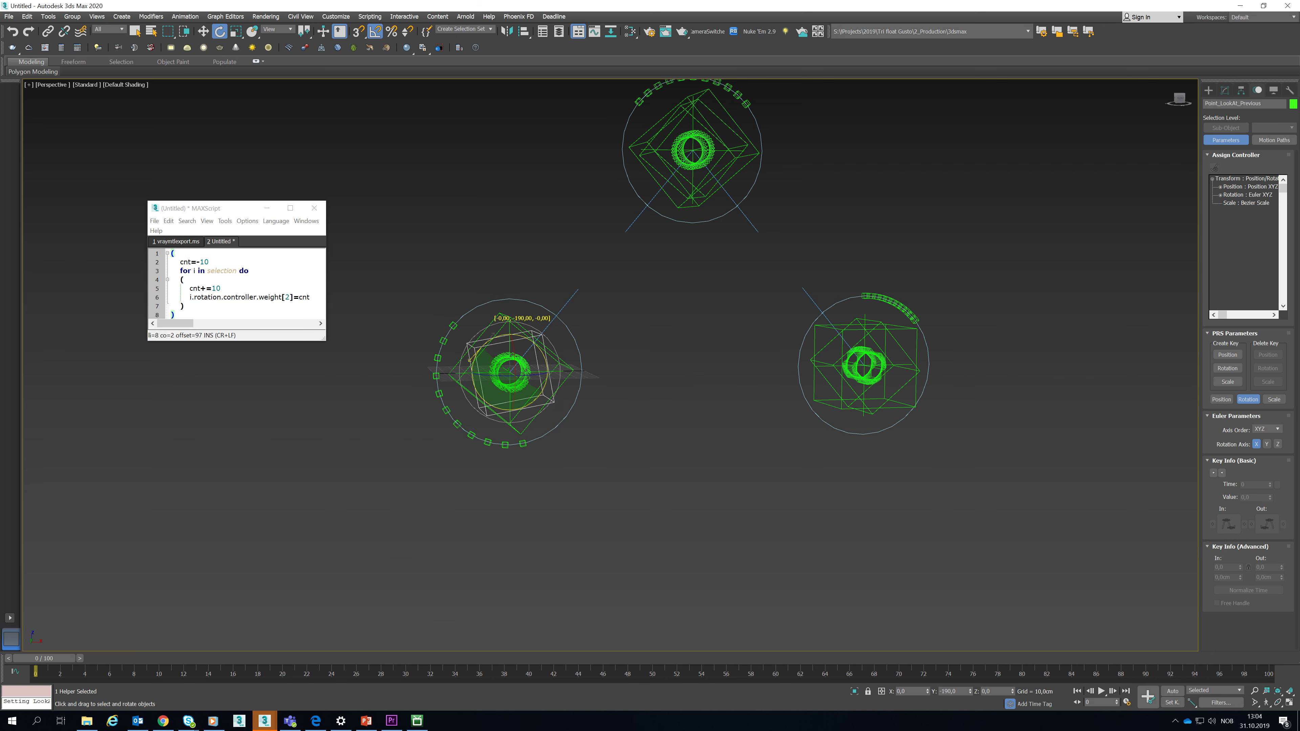
{"action": "left_click", "coordinate": [865, 363]}
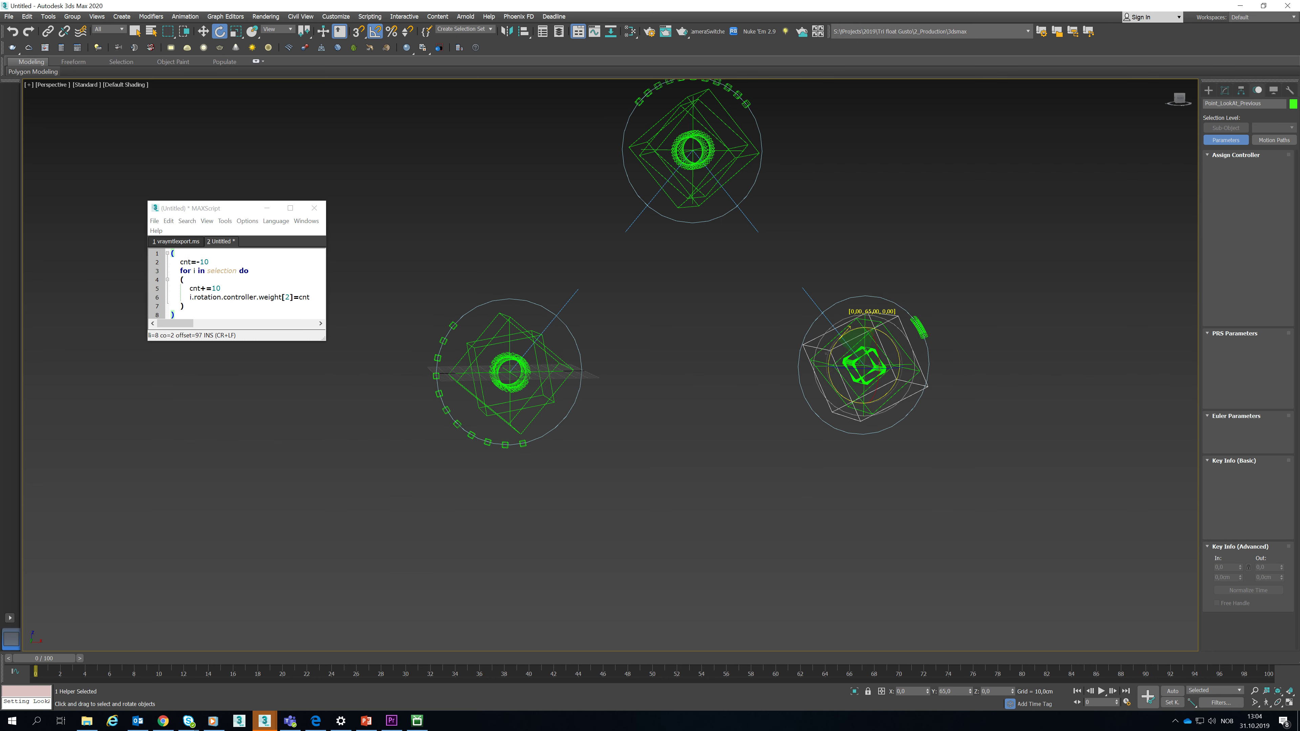
{"action": "key", "text": "ctrl+d"}
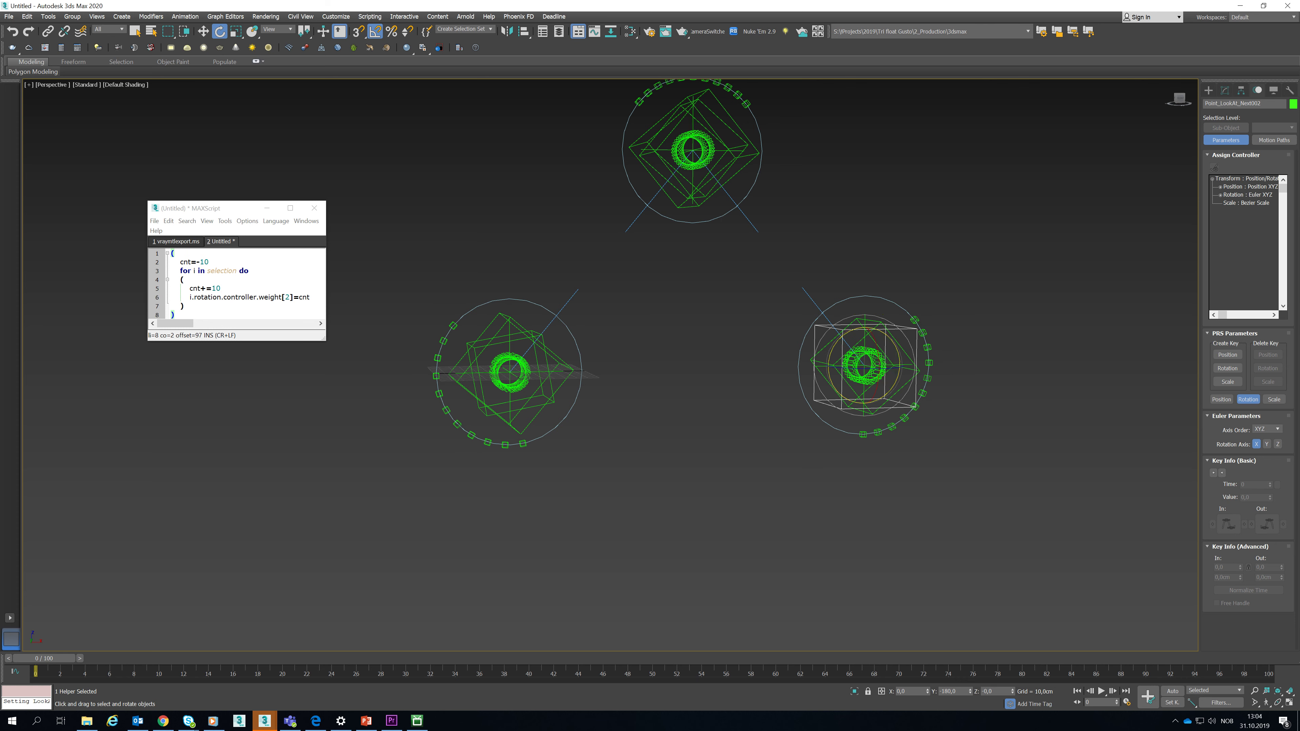
{"action": "middle_click_drag", "start_coordinate": [629, 329], "coordinate": [560, 411]}
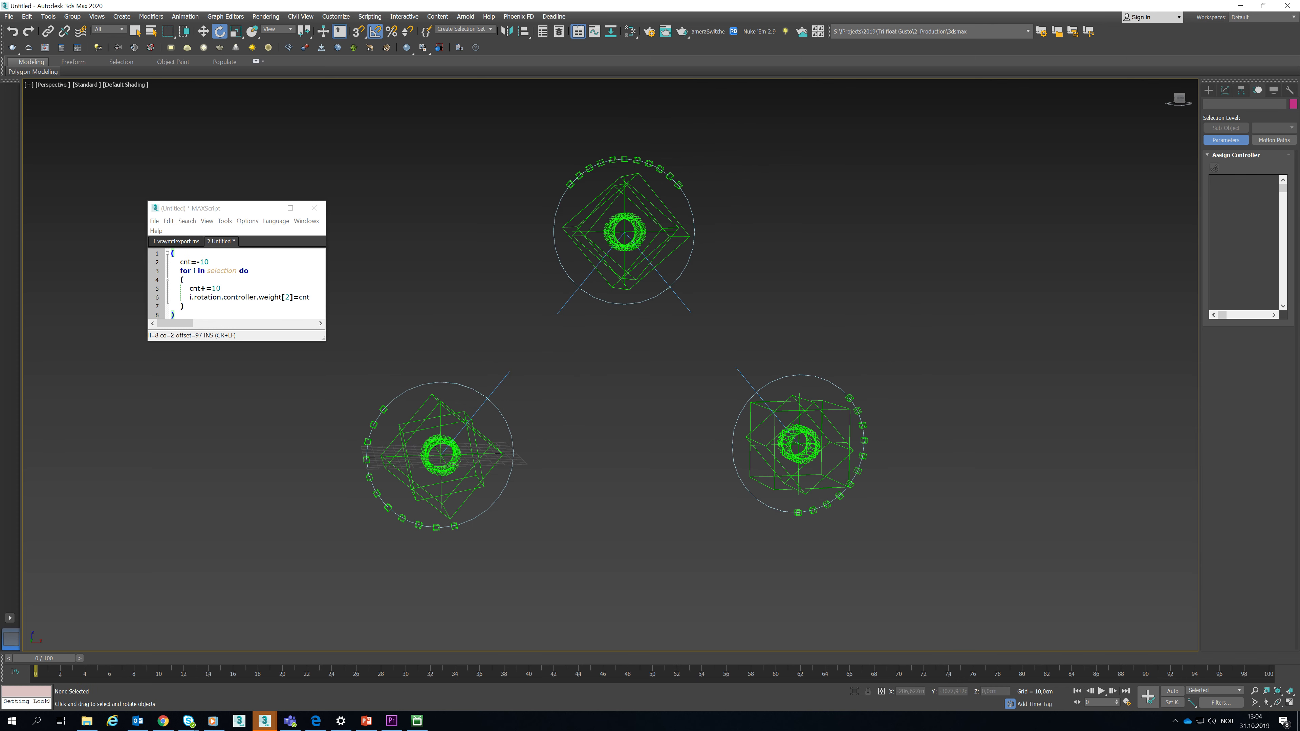
- Select the lower-left, top and right pulley rigs and hide them
{"action": "right_click", "coordinate": [359, 30]}
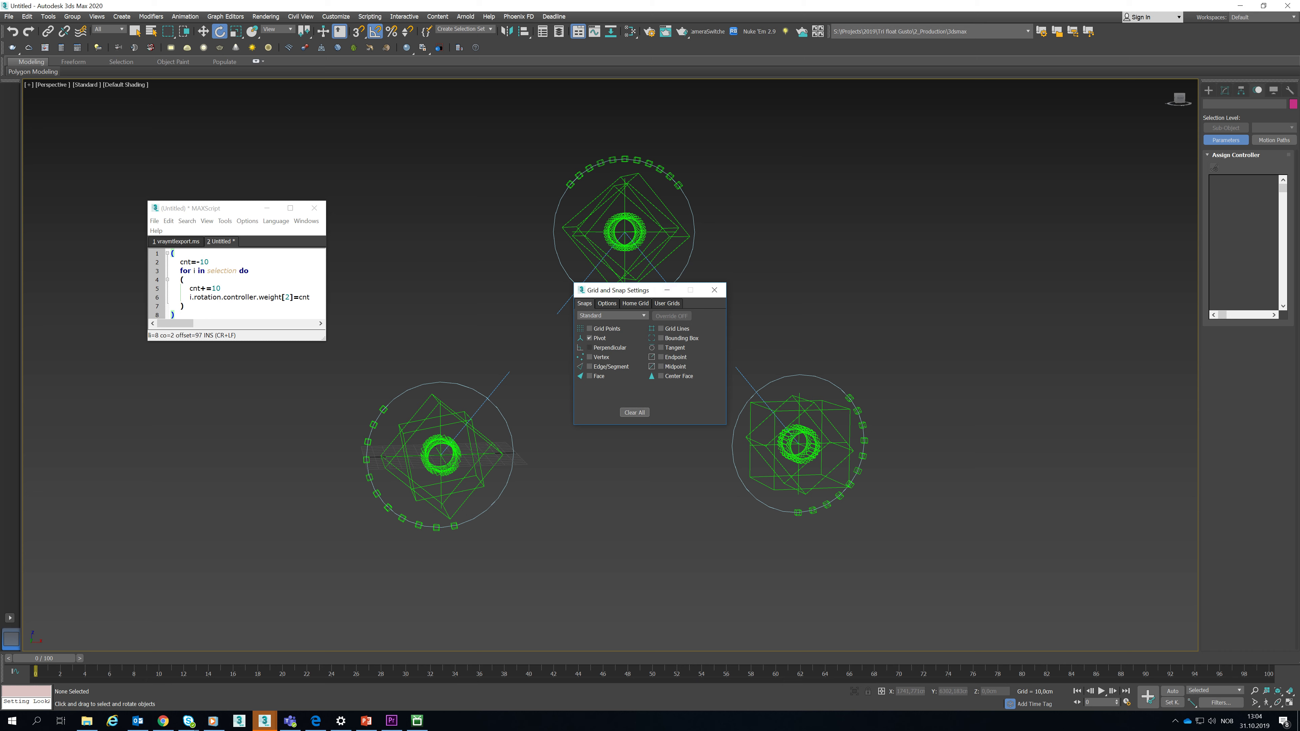
{"action": "left_click", "coordinate": [715, 290]}
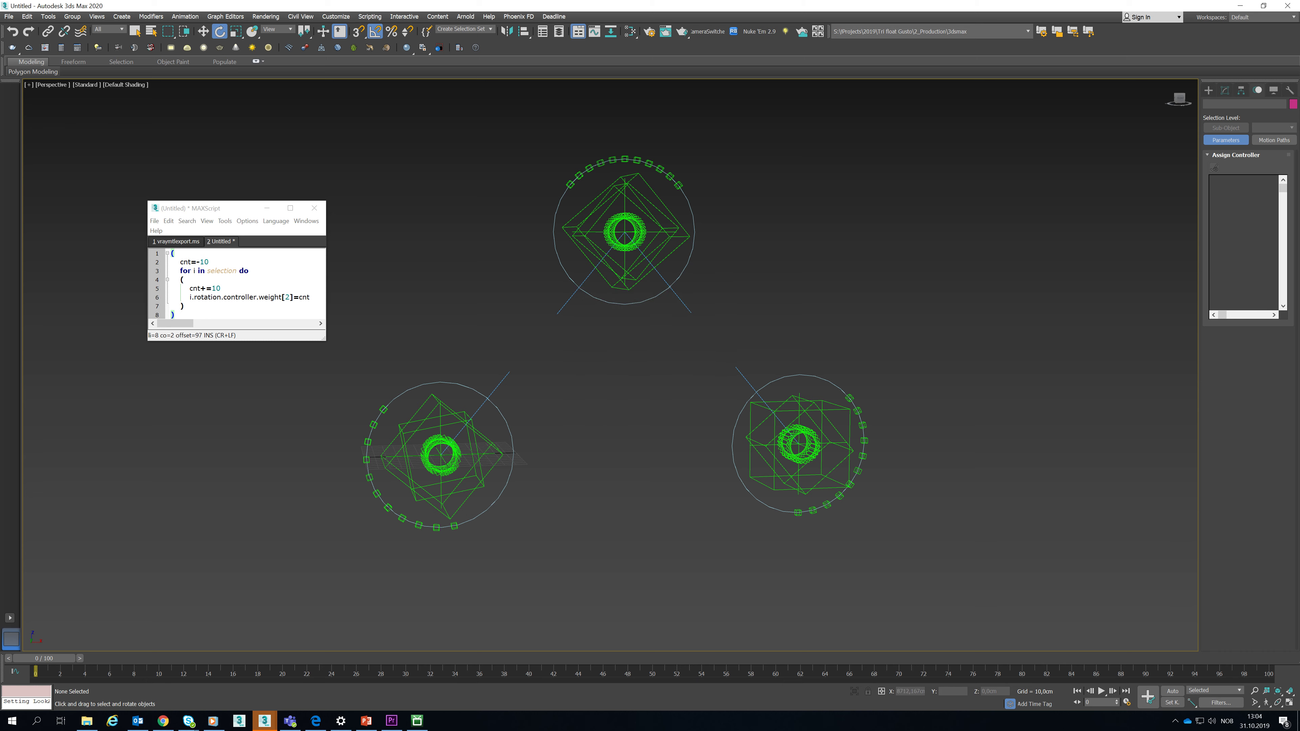
{"action": "left_click_drag", "start_coordinate": [586, 372], "coordinate": [501, 488]}
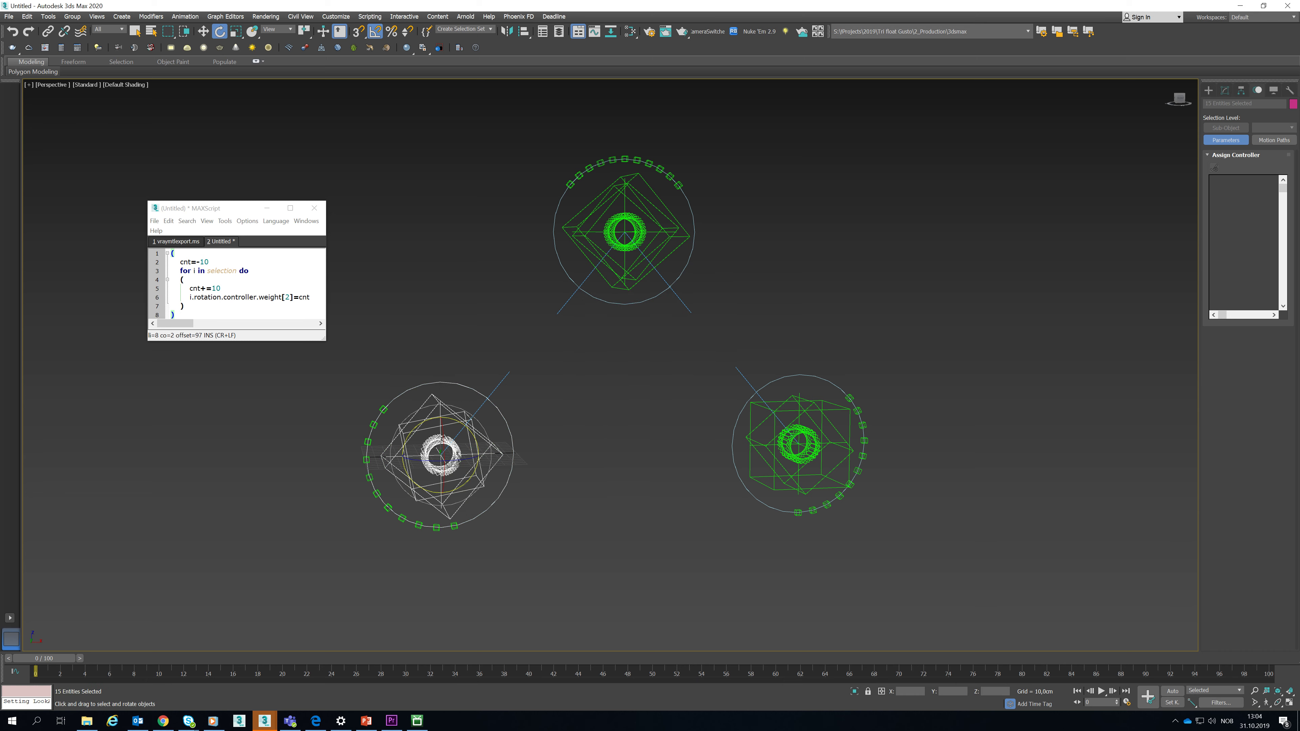
{"action": "left_click_drag", "start_coordinate": [745, 330], "coordinate": [498, 216]}
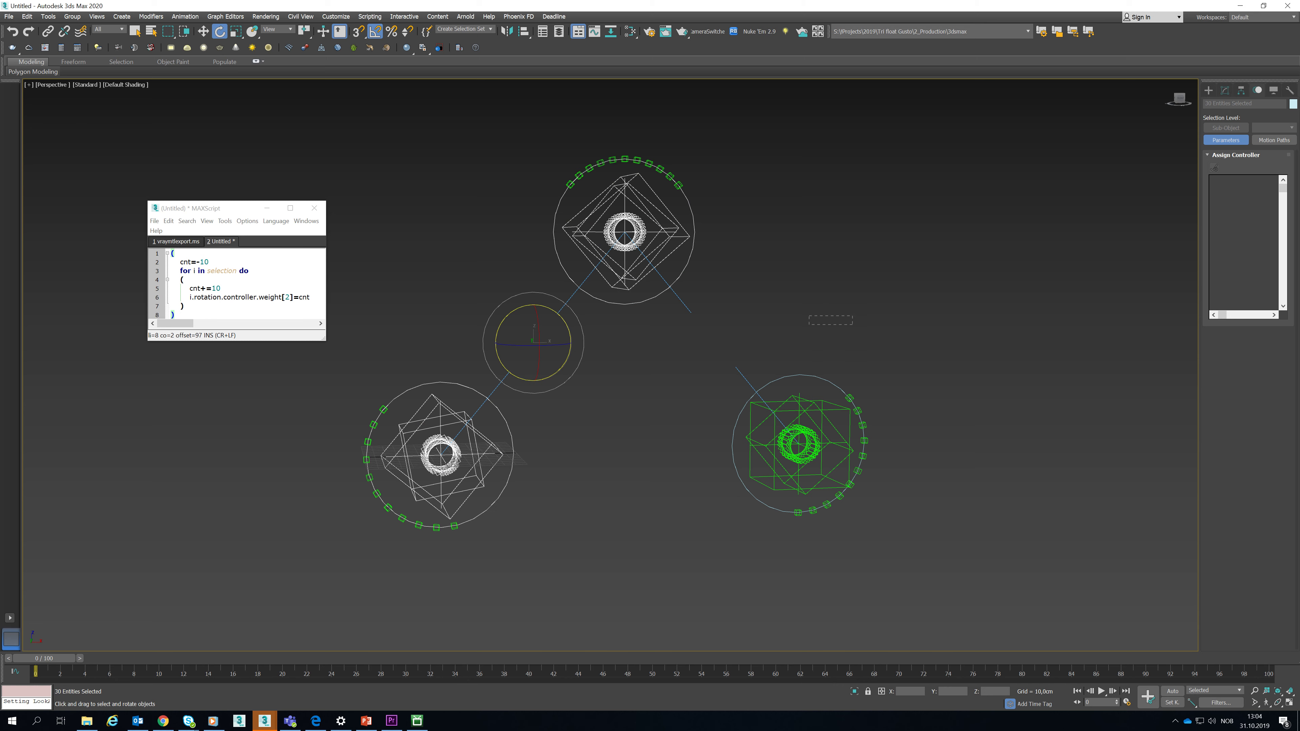
{"action": "left_click_drag", "start_coordinate": [764, 414], "coordinate": [763, 414], "text": "ctrl"}
{"action": "right_click", "coordinate": [811, 287]}
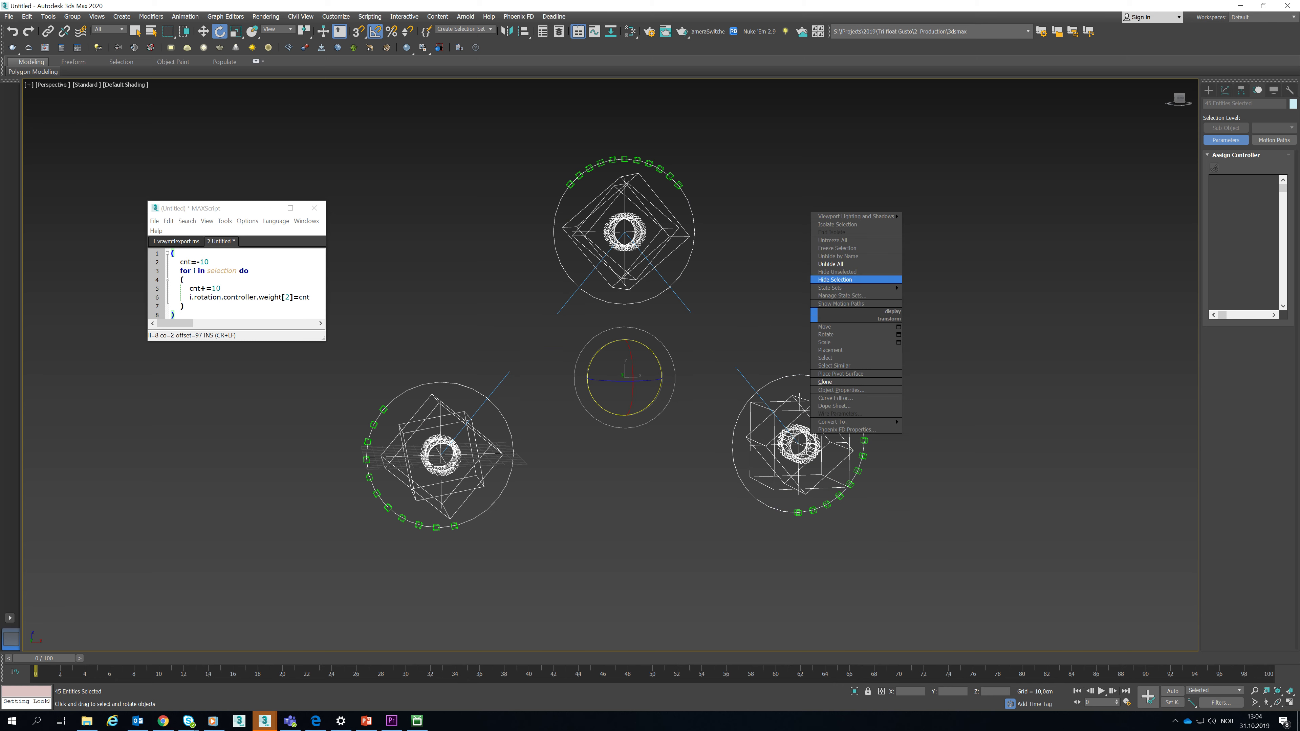
{"action": "left_click", "coordinate": [845, 281]}
{"action": "left_click", "coordinate": [1209, 90]}
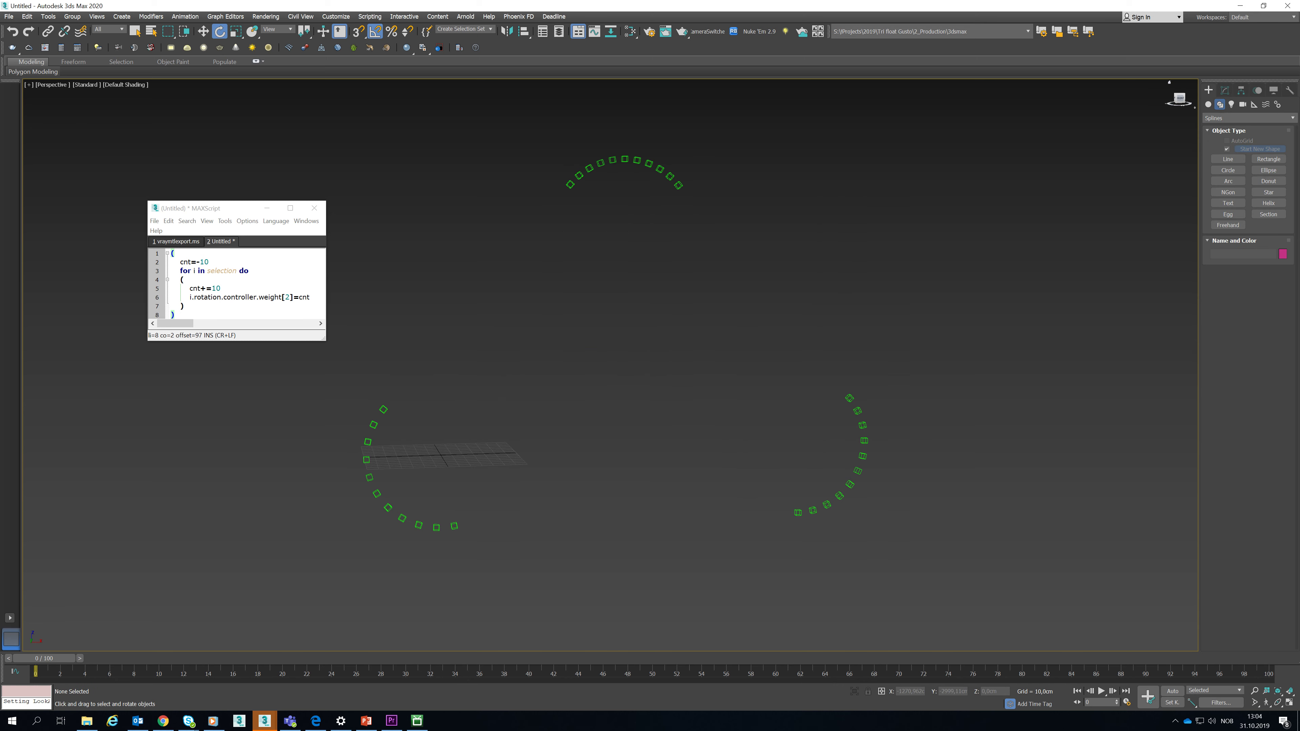
- Start a snapped line spline and trace vertices up the lower-left helper arc
{"action": "left_click", "coordinate": [1228, 159]}
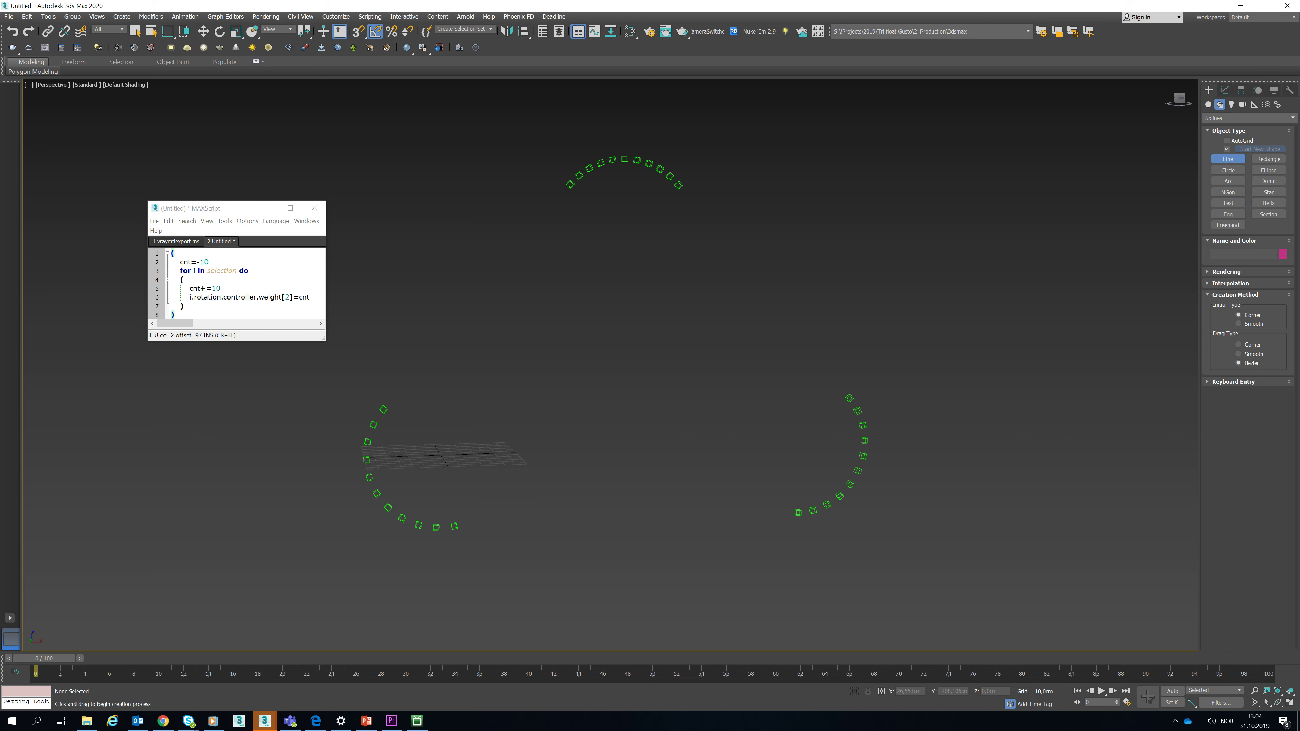
{"action": "key", "text": "s"}
{"action": "left_click", "coordinate": [454, 526]}
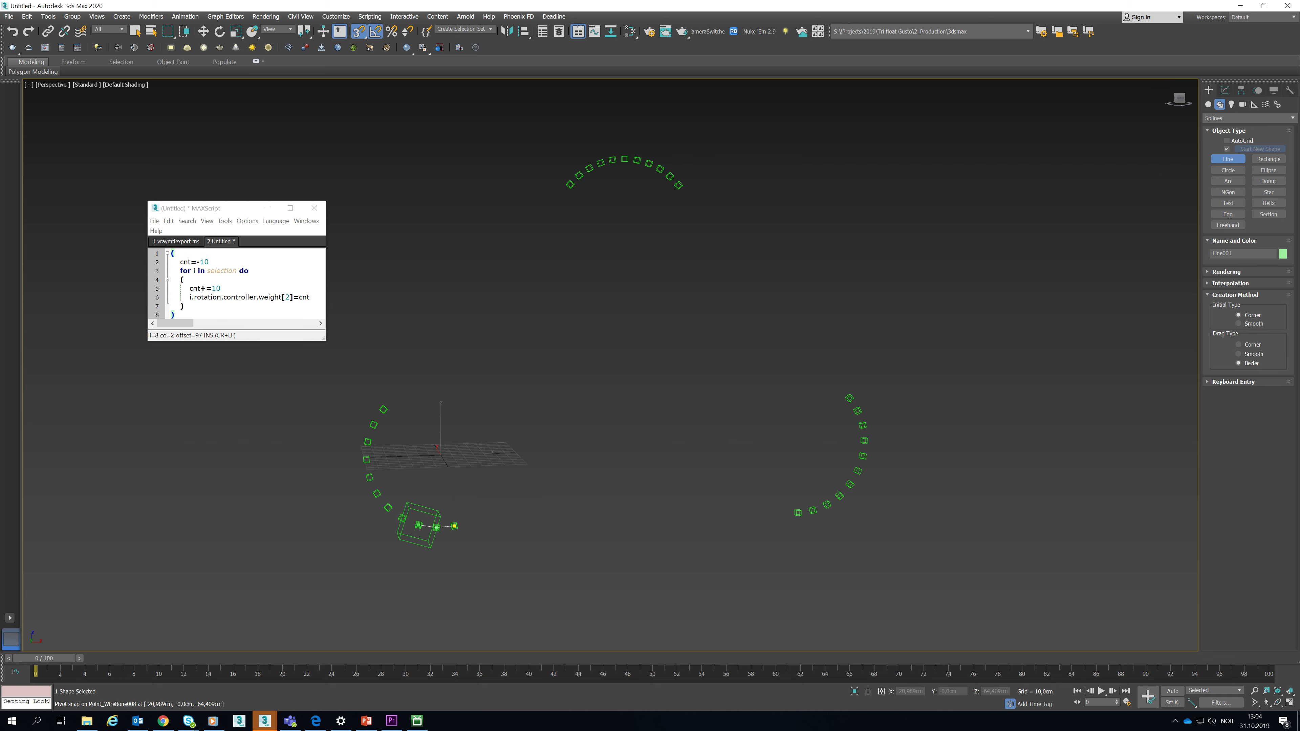
{"action": "left_click", "coordinate": [419, 525]}
{"action": "left_click", "coordinate": [388, 507]}
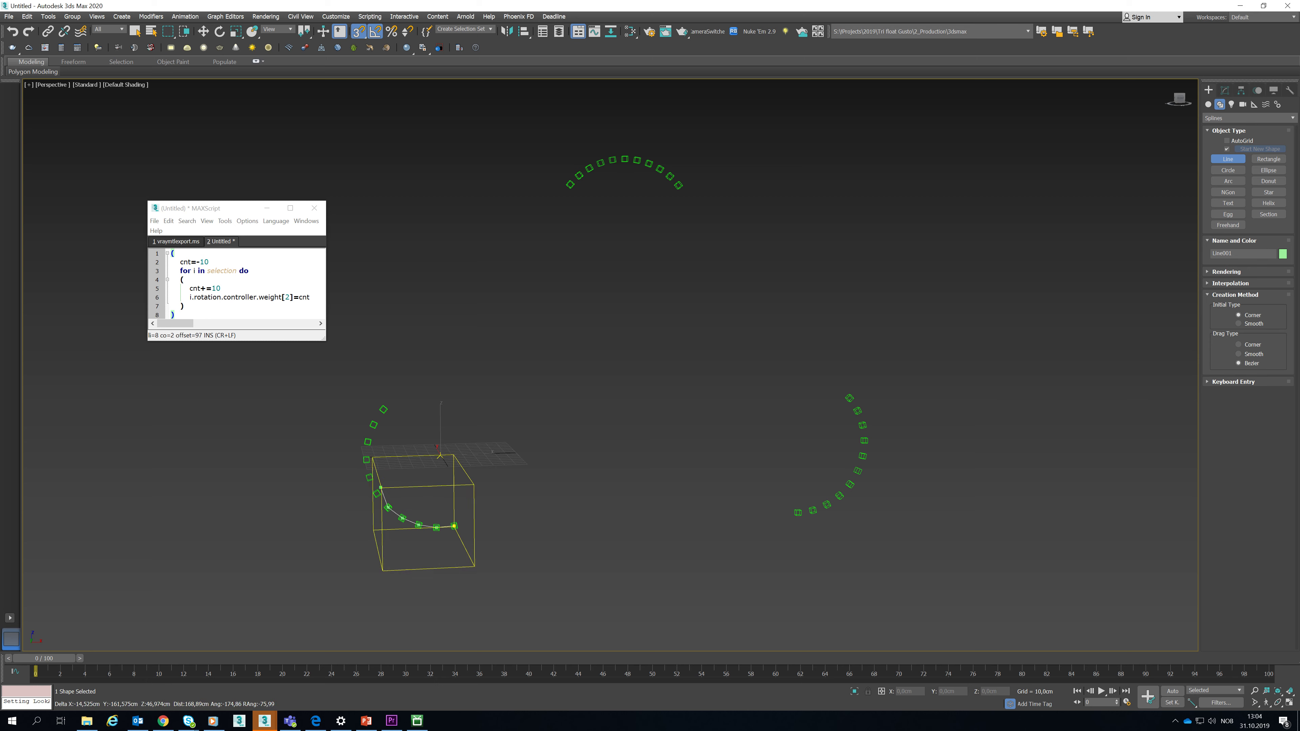
{"action": "left_click", "coordinate": [377, 493]}
{"action": "left_click", "coordinate": [366, 460]}
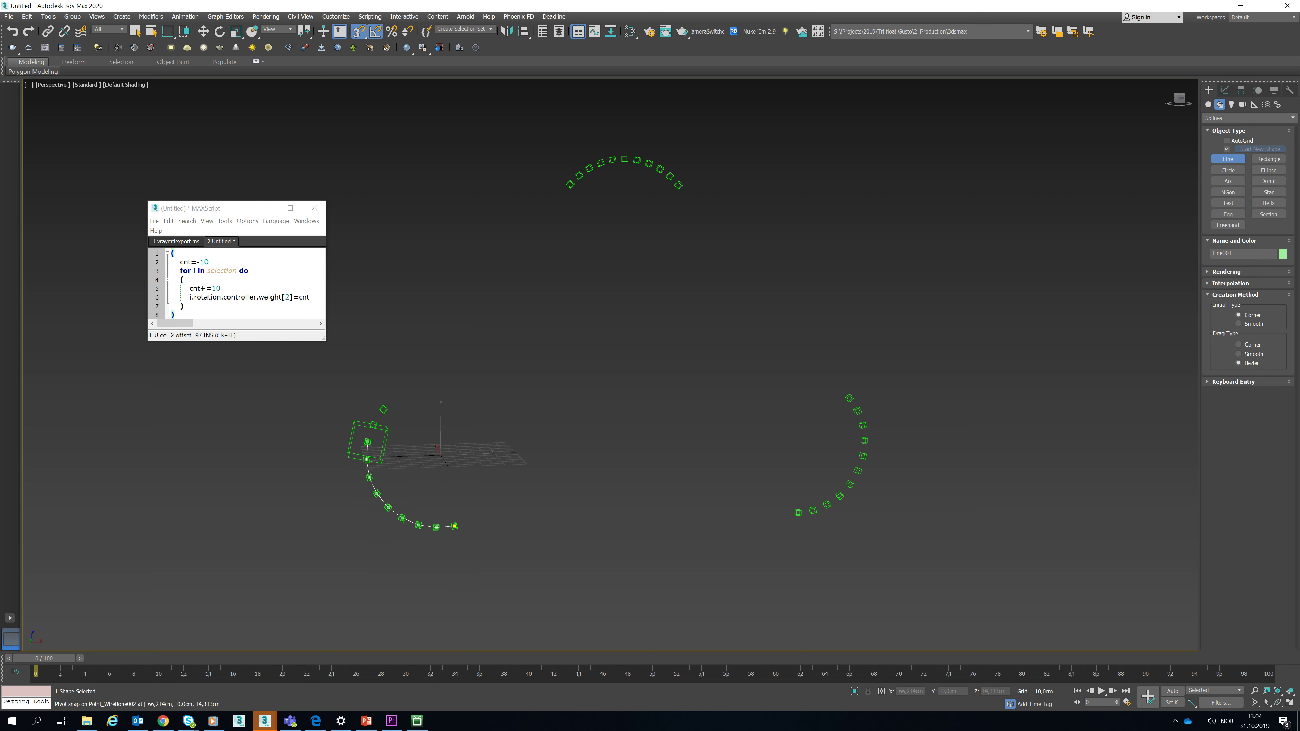
{"action": "left_click", "coordinate": [367, 442]}
{"action": "left_click", "coordinate": [384, 410]}
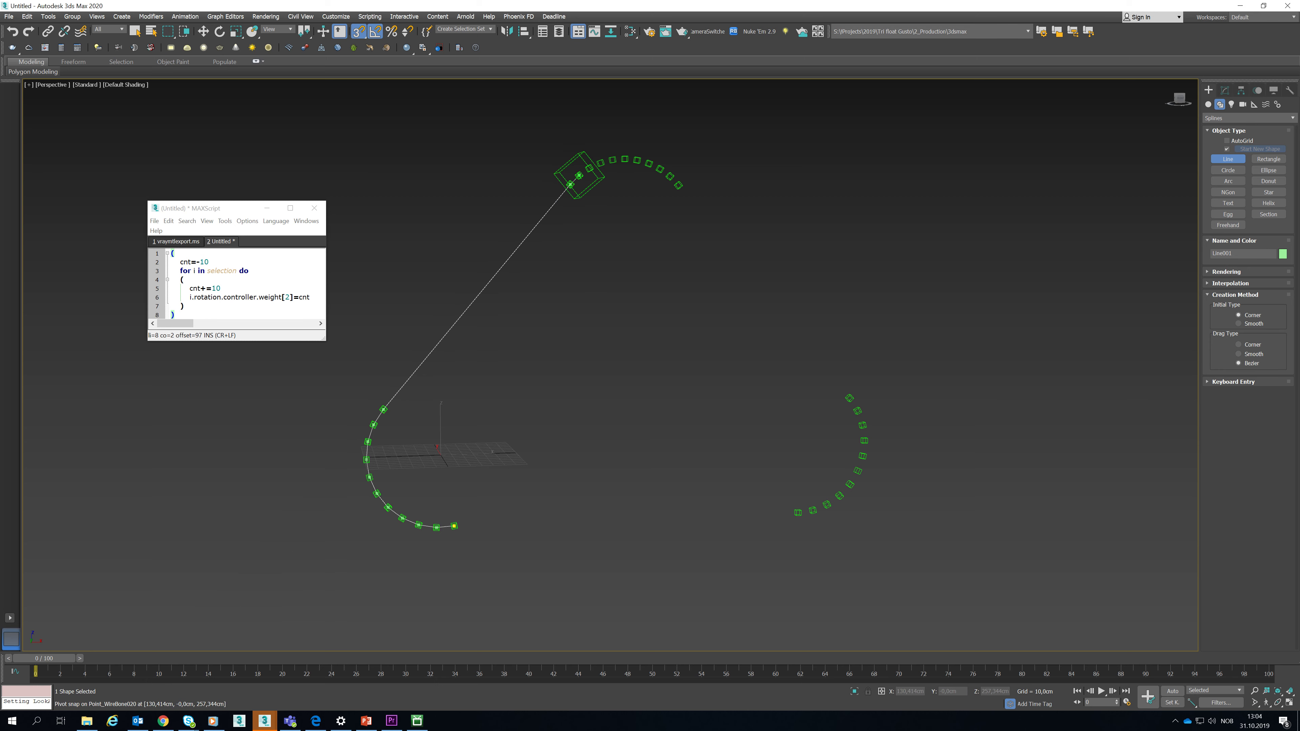
- Continue the line across the top arc and down the right arc to its last helper
{"action": "left_click", "coordinate": [570, 185]}
{"action": "left_click", "coordinate": [601, 164]}
{"action": "left_click", "coordinate": [637, 160]}
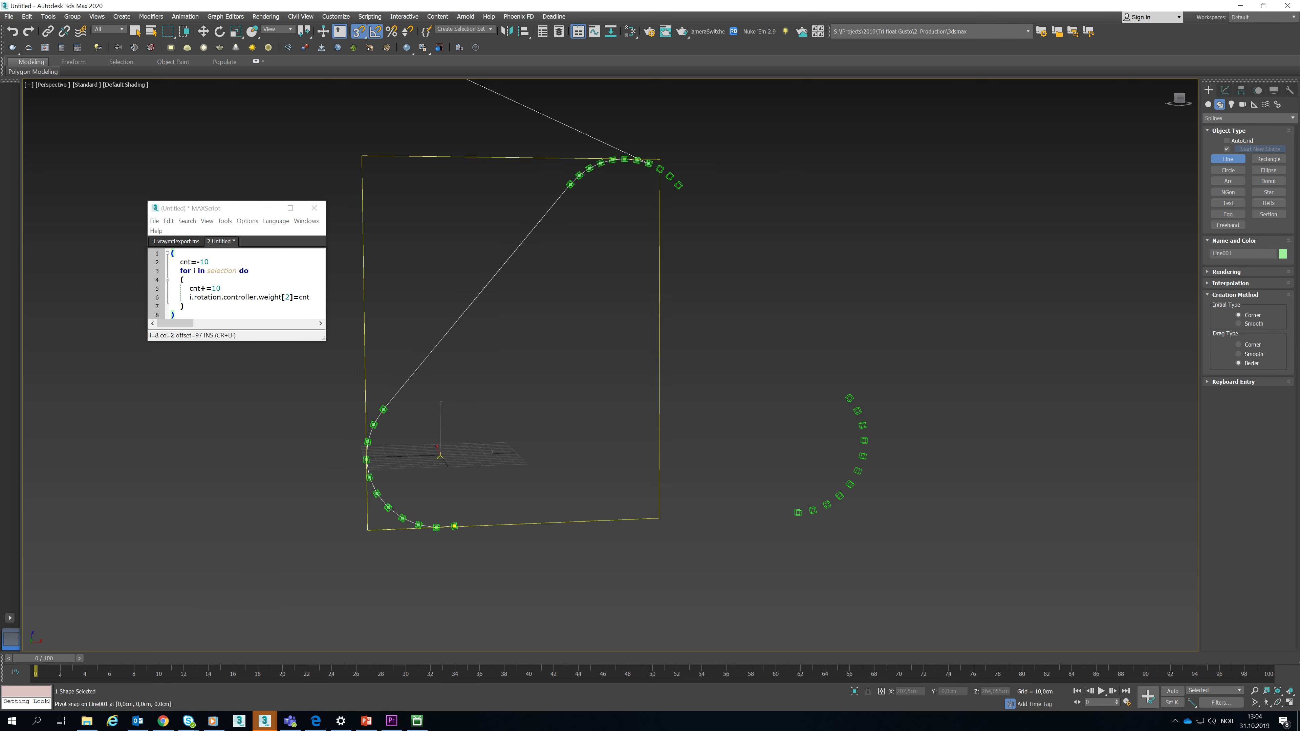
{"action": "left_click", "coordinate": [648, 164]}
{"action": "left_click", "coordinate": [660, 169]}
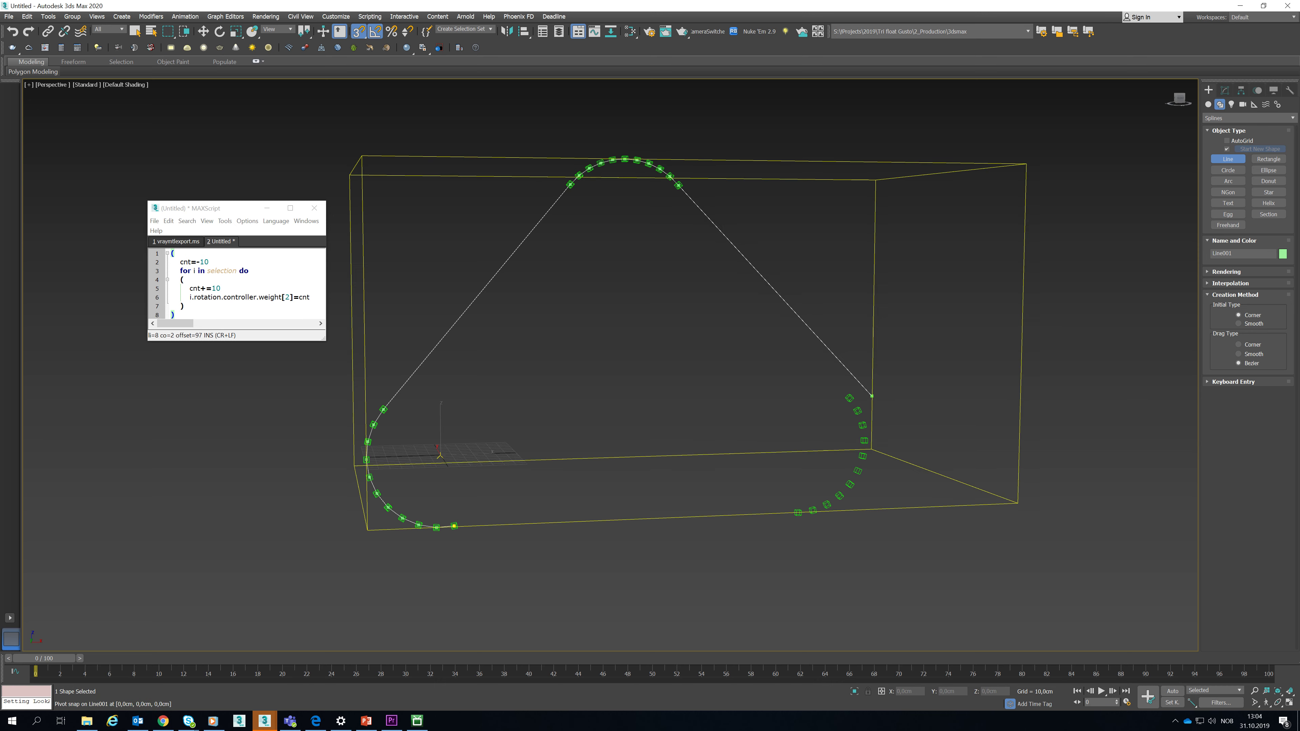
{"action": "left_click", "coordinate": [849, 397]}
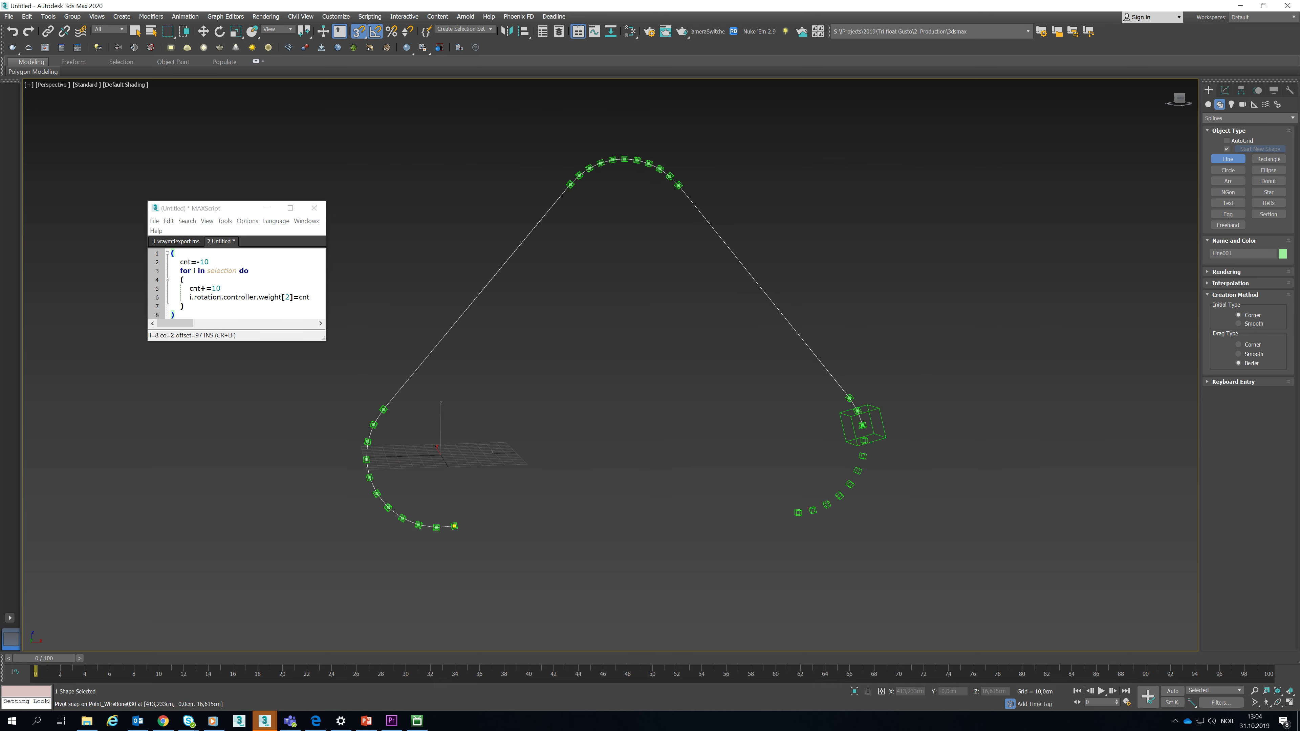
{"action": "left_click", "coordinate": [863, 425]}
{"action": "left_click", "coordinate": [862, 456]}
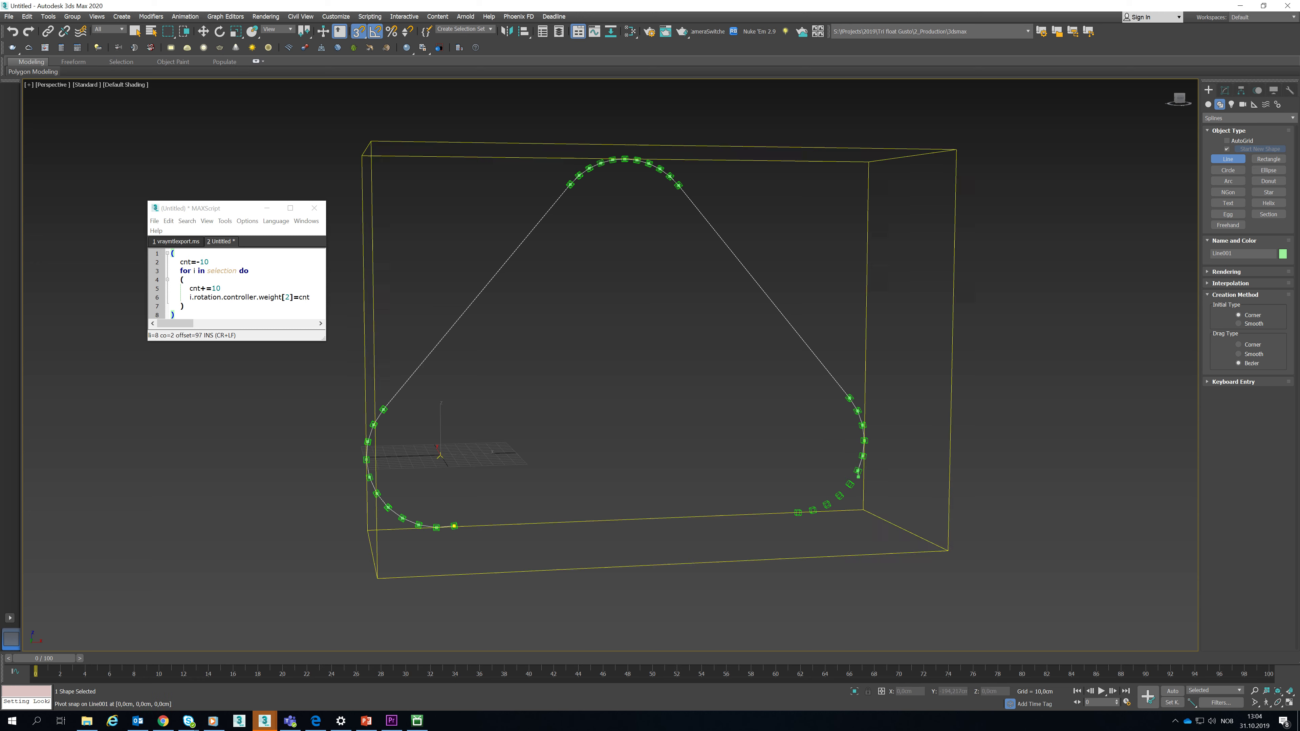
{"action": "left_click", "coordinate": [849, 484]}
{"action": "left_click", "coordinate": [840, 495]}
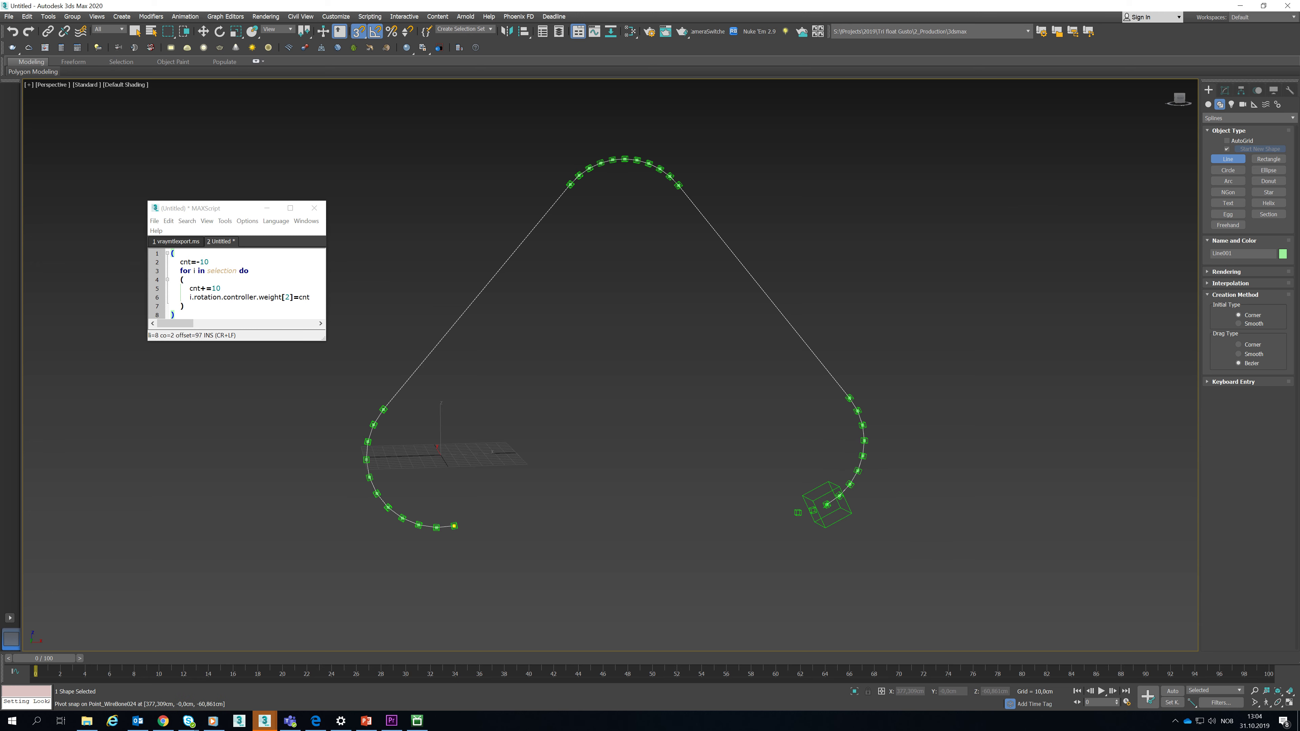
{"action": "left_click", "coordinate": [827, 504]}
{"action": "left_click", "coordinate": [798, 512]}
- Finish the line and Shift-copy Point_WireBone022 leftward as Point_WireBone033
{"action": "right_click", "coordinate": [798, 513]}
{"action": "key", "text": "e"}
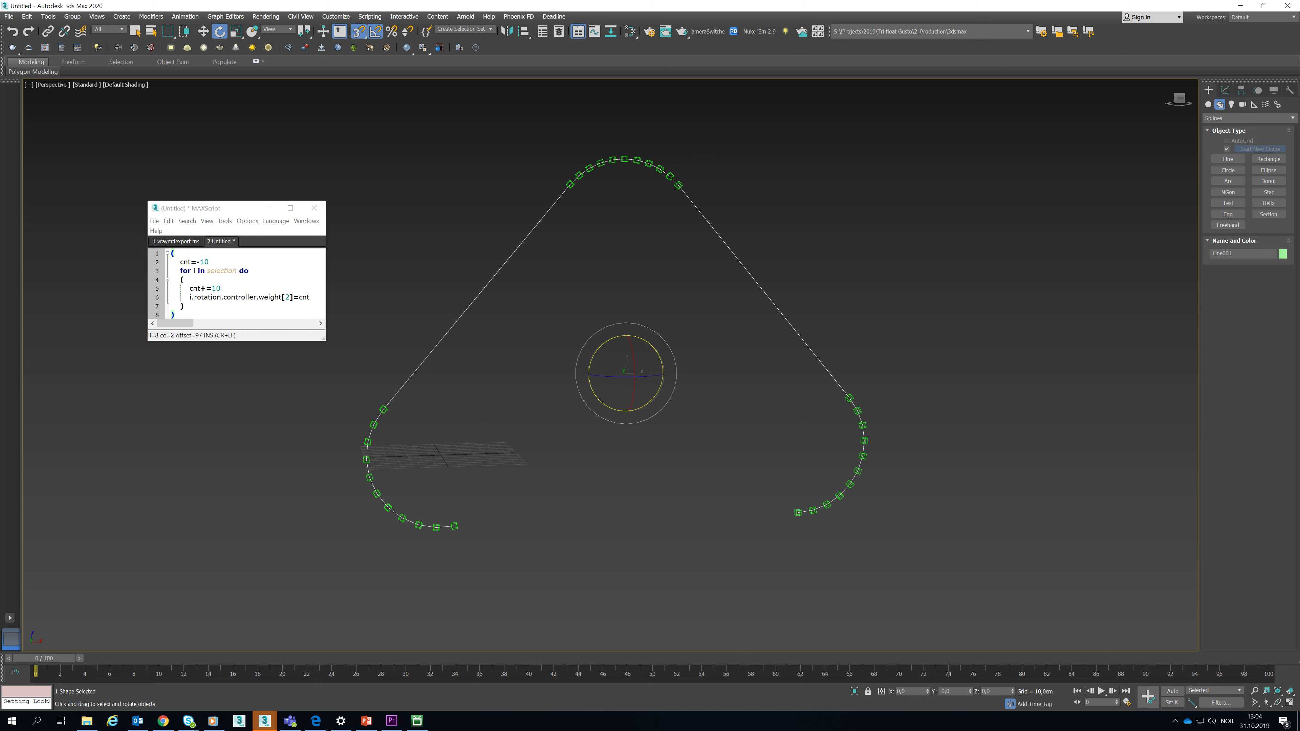
{"action": "left_click", "coordinate": [798, 513]}
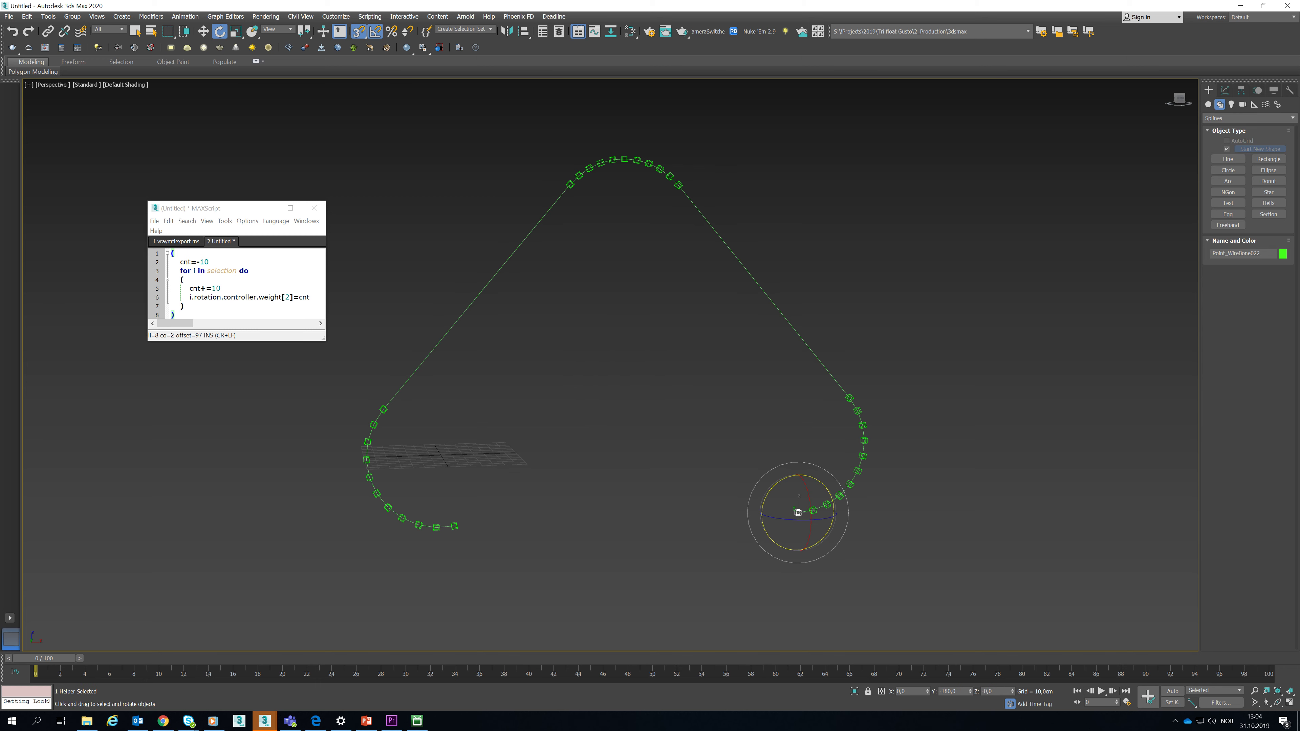
{"action": "key", "text": "w"}
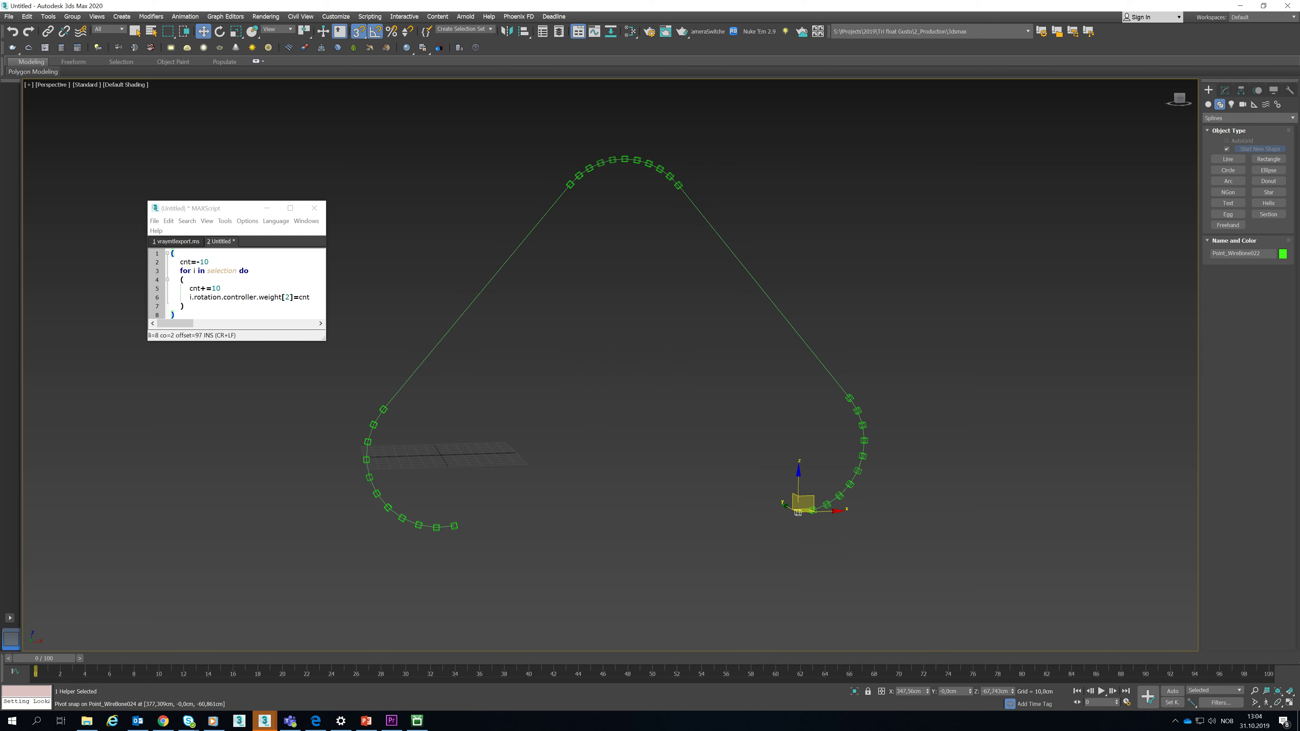
{"action": "left_click_drag", "start_coordinate": [798, 513], "coordinate": [798, 513], "text": "shift"}
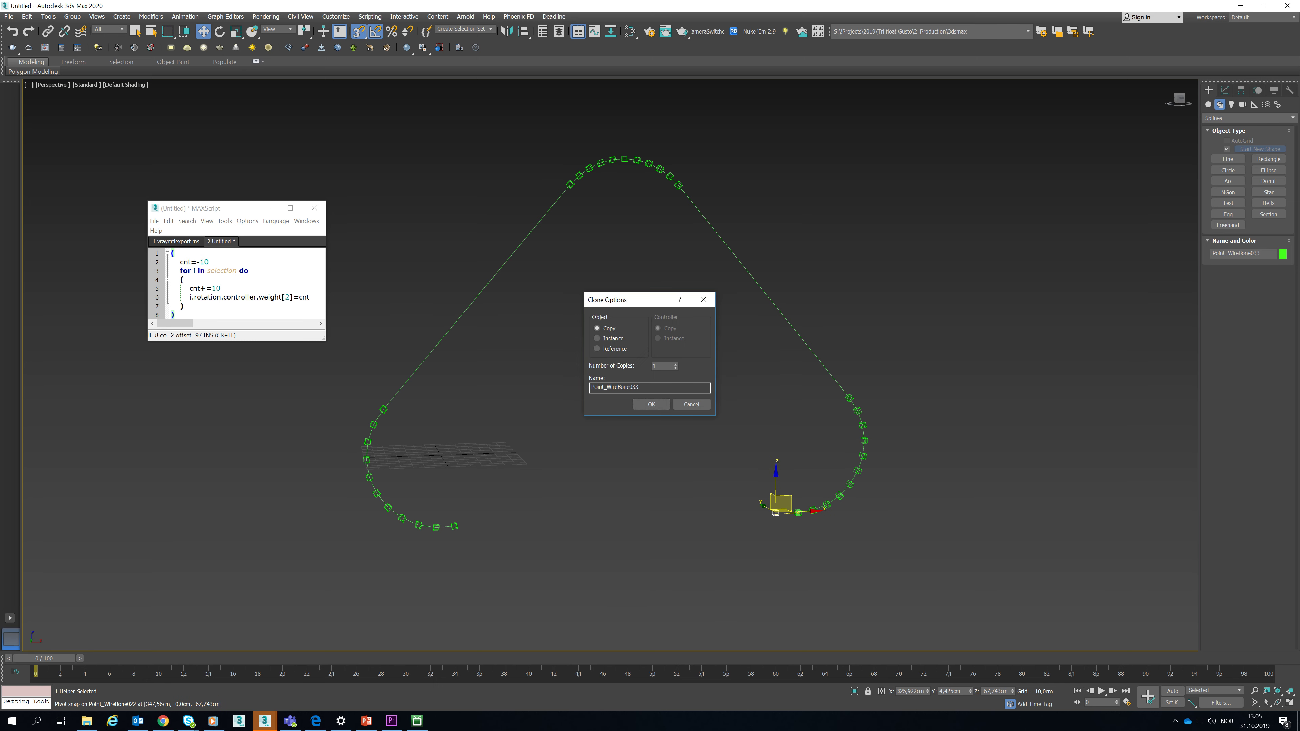
{"action": "key", "text": "Escape"}
{"action": "key", "text": "s"}
{"action": "left_click_drag", "start_coordinate": [798, 513], "coordinate": [738, 515], "text": "shift"}
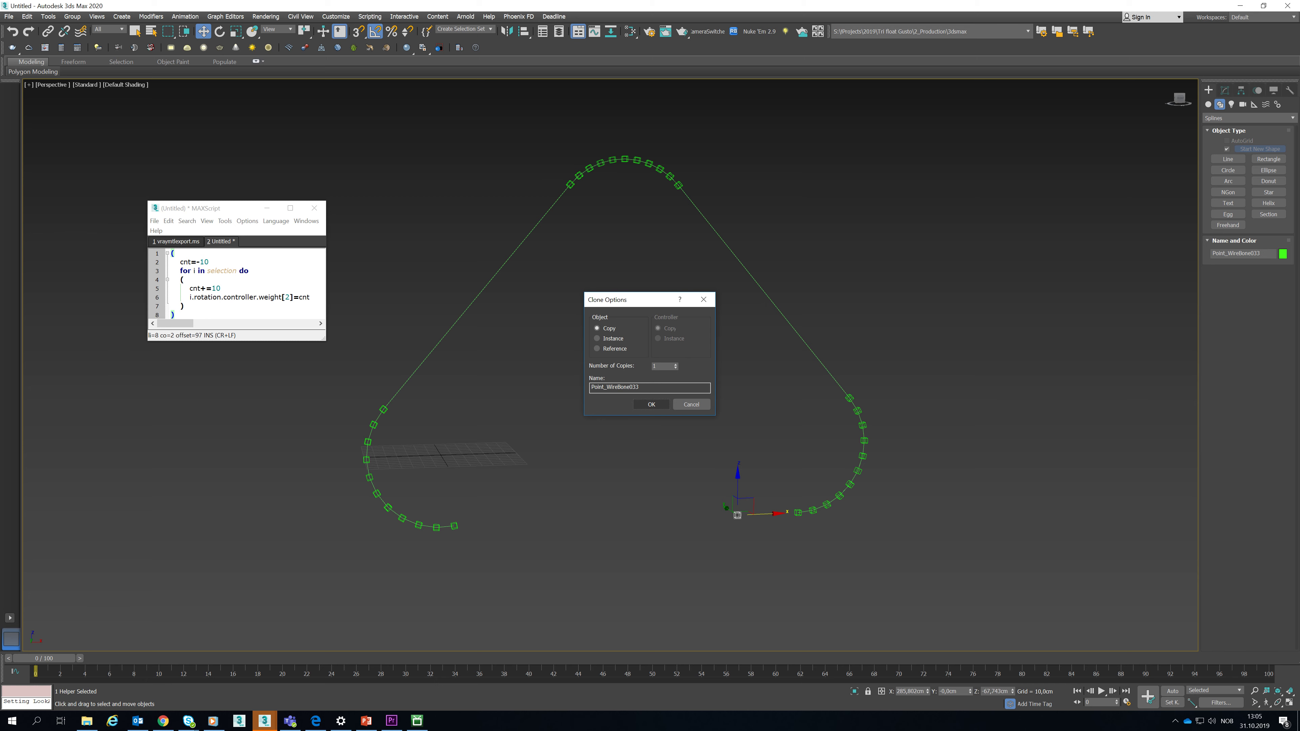
{"action": "key", "text": "Return"}
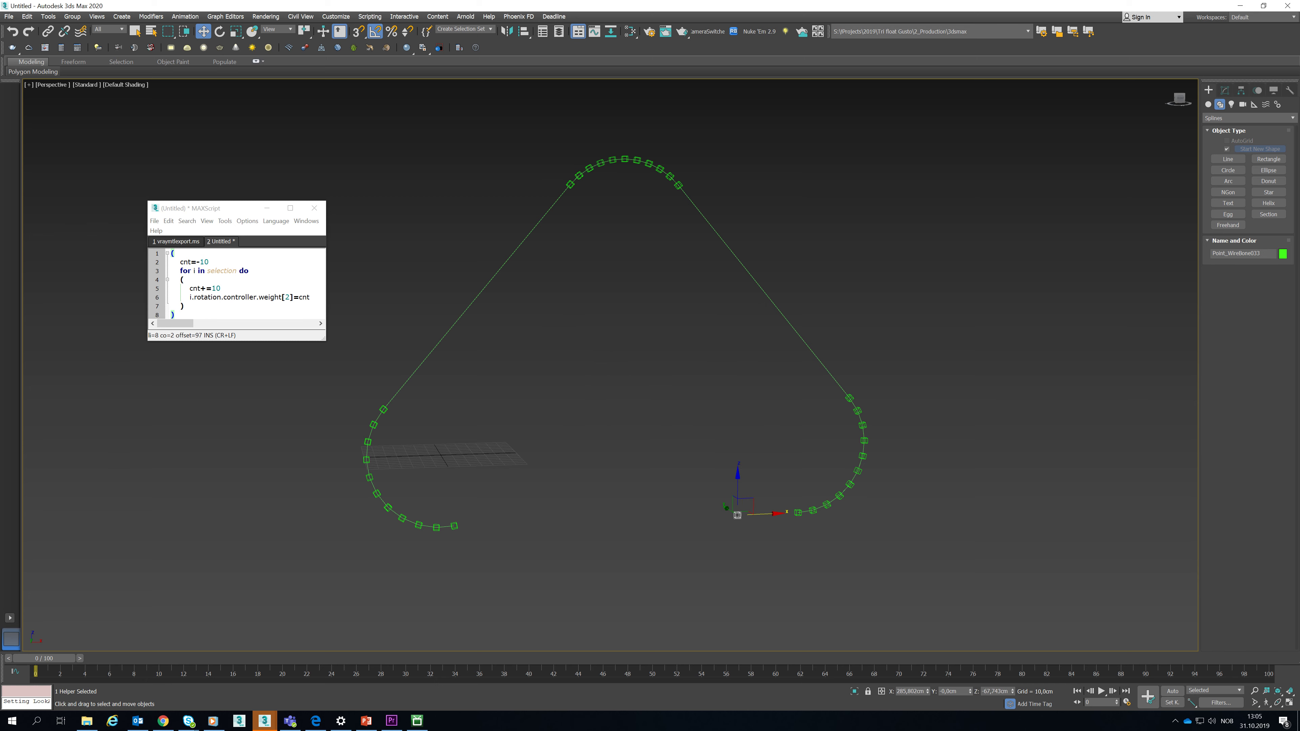
- Extend Line001 with a new segment from its end vertex to the copied helper
{"action": "key", "text": "1"}
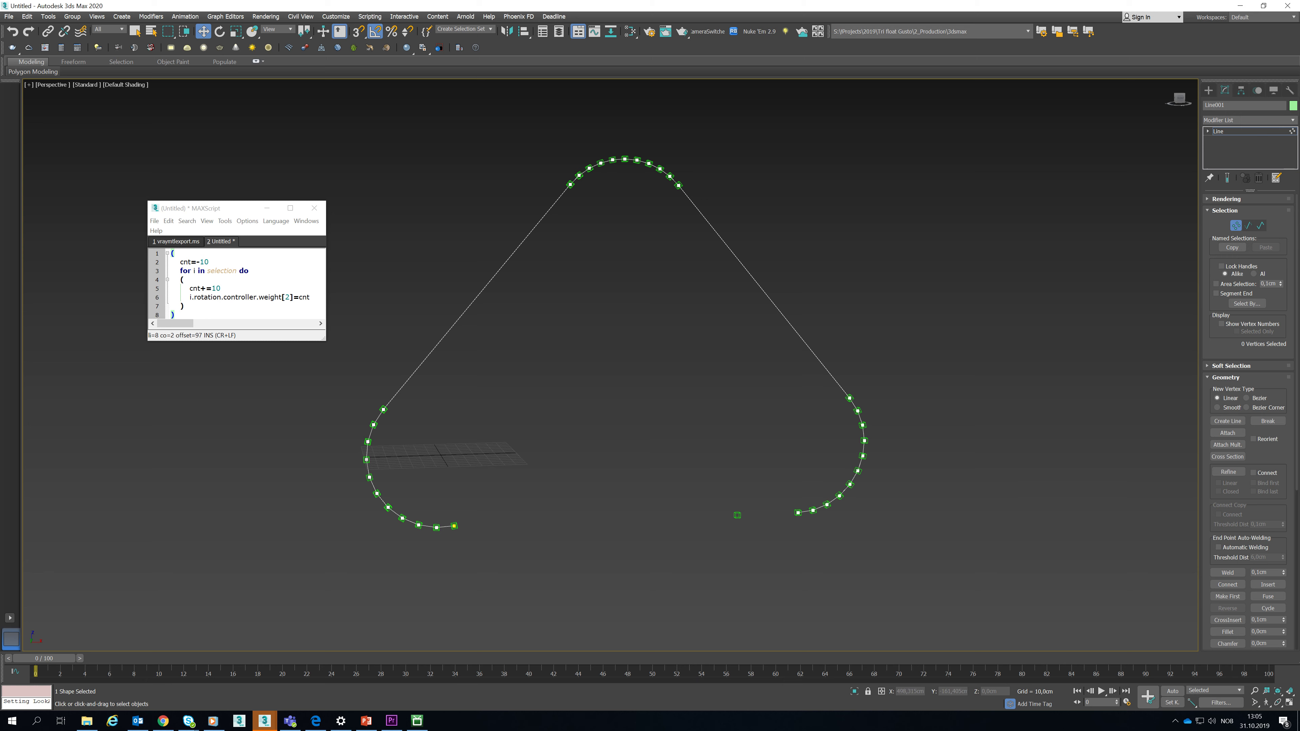
{"action": "left_click", "coordinate": [1228, 420]}
{"action": "left_click", "coordinate": [798, 513]}
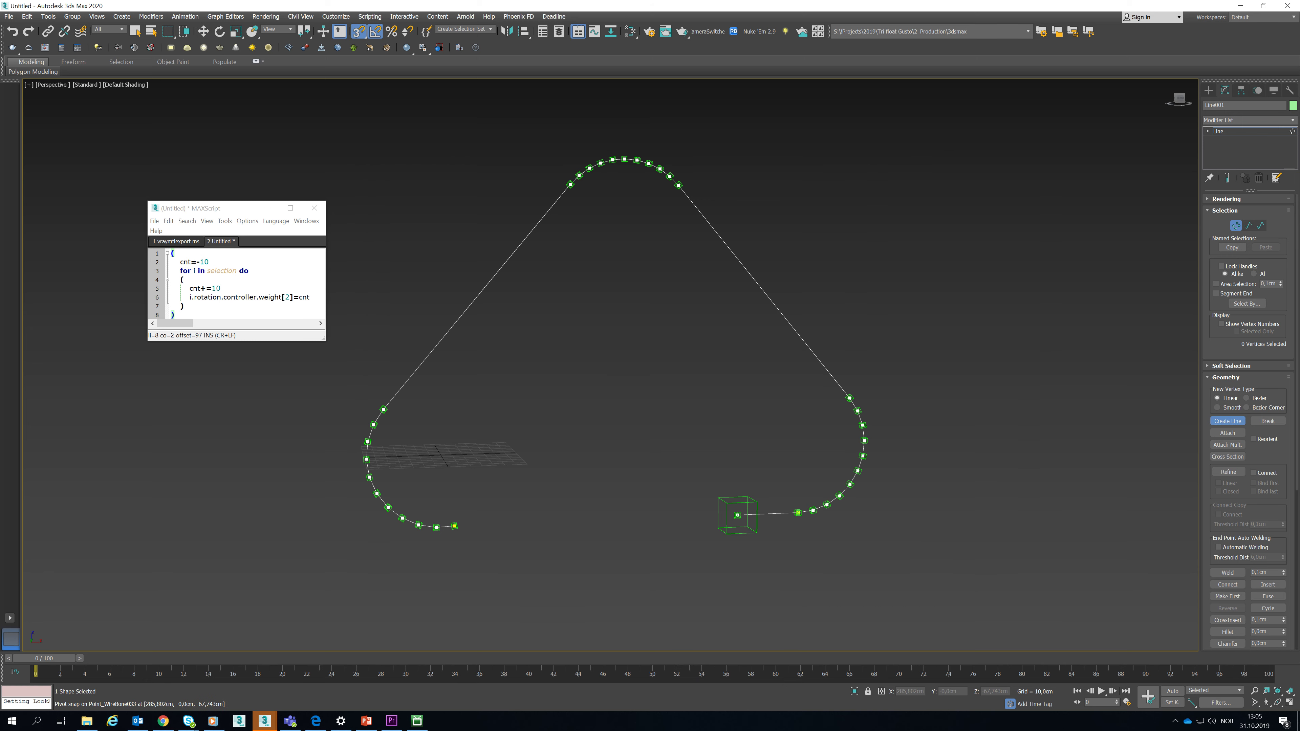
{"action": "left_click", "coordinate": [737, 515]}
{"action": "key", "text": "w"}
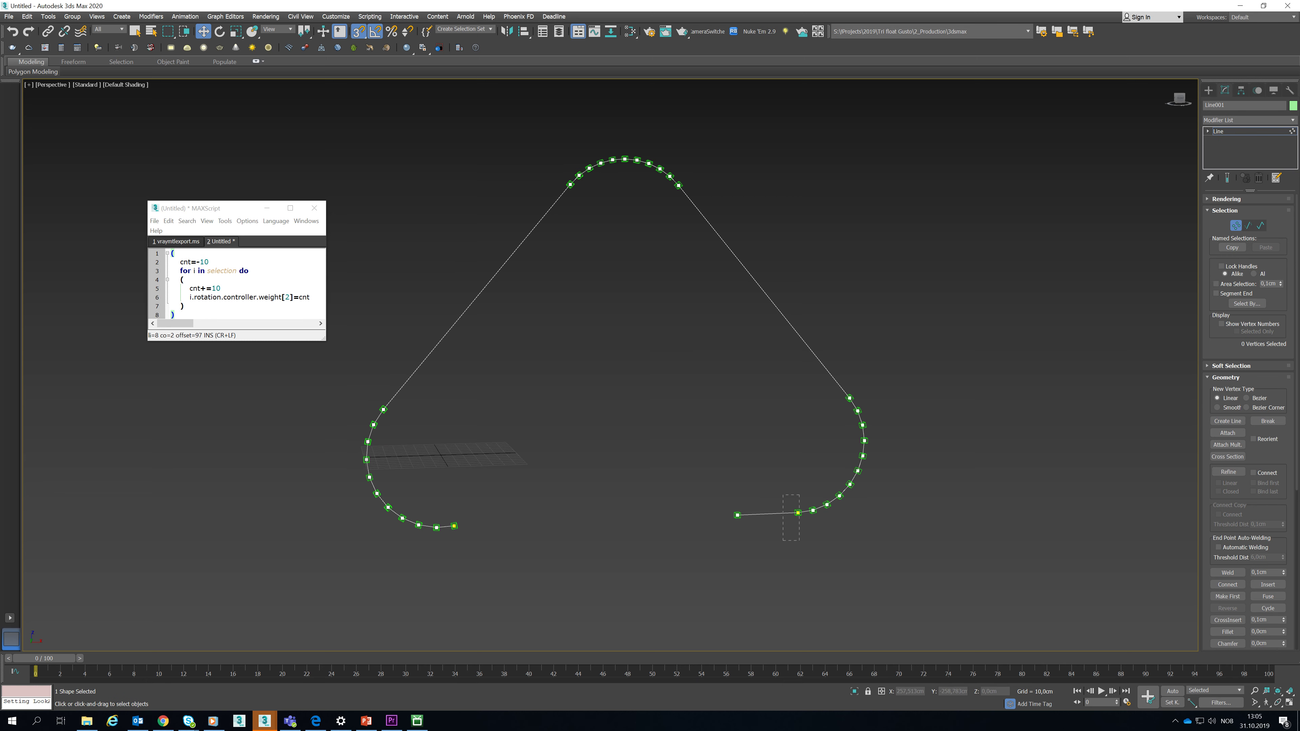
- Weld the overlapping end vertices and set all spline vertices to Corner
{"action": "left_click_drag", "start_coordinate": [786, 502], "coordinate": [809, 519]}
{"action": "left_click", "coordinate": [1228, 572]}
{"action": "key", "text": "ctrl+a"}
{"action": "right_click", "coordinate": [917, 478]}
{"action": "key", "text": "Escape"}
{"action": "right_click", "coordinate": [902, 421]}
{"action": "left_click", "coordinate": [891, 362]}
{"action": "key", "text": "ctrl+d"}
- Exit sub-object mode, turn off snapping and frame the whole spline
{"action": "key", "text": "1"}
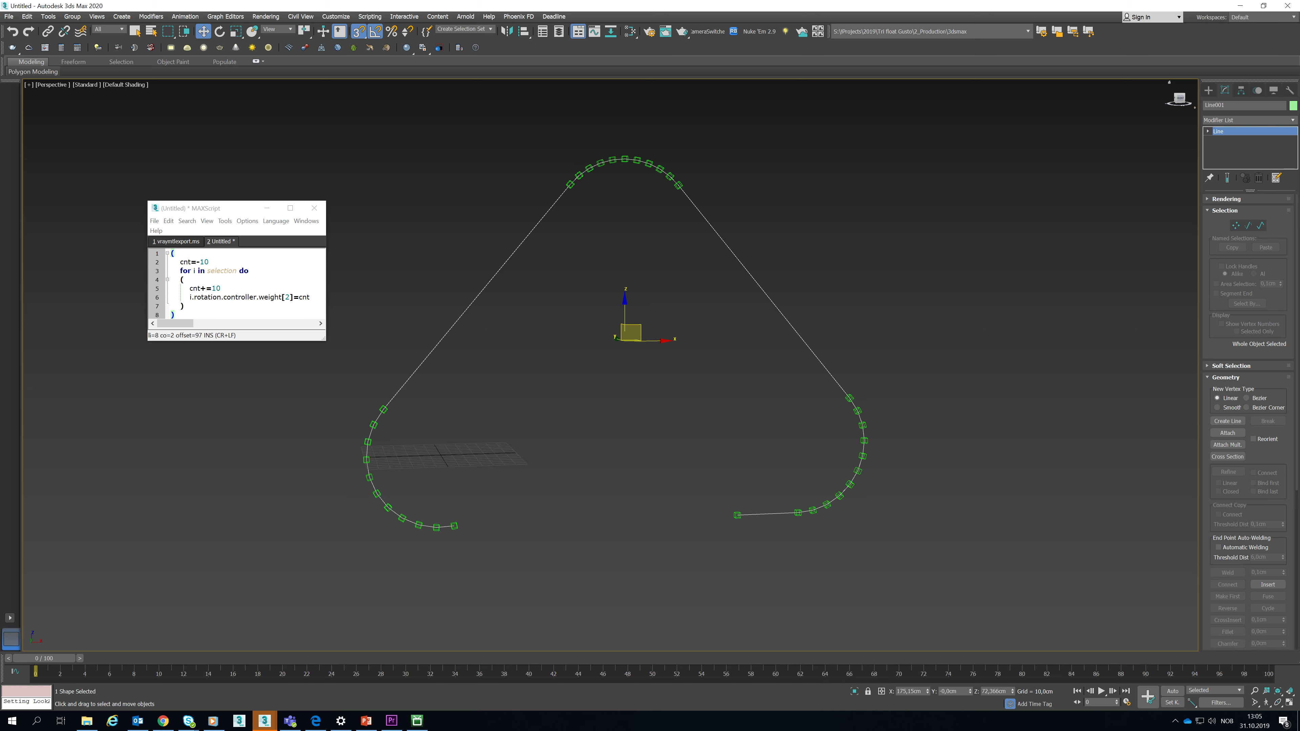
{"action": "left_click", "coordinate": [1244, 120]}
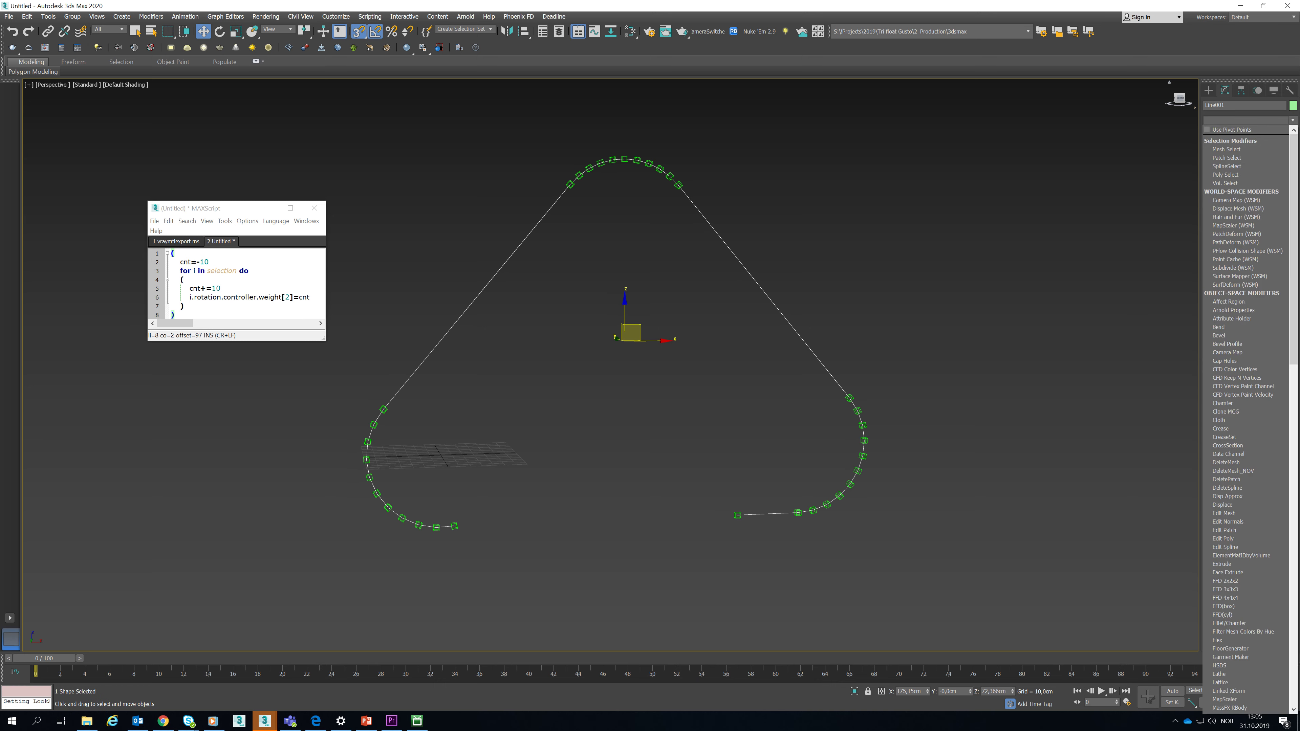
{"action": "key", "text": "Escape"}
{"action": "key", "text": "s"}
{"action": "scroll", "coordinate": [1024, 336], "scroll_direction": "up", "scroll_amount": 10}
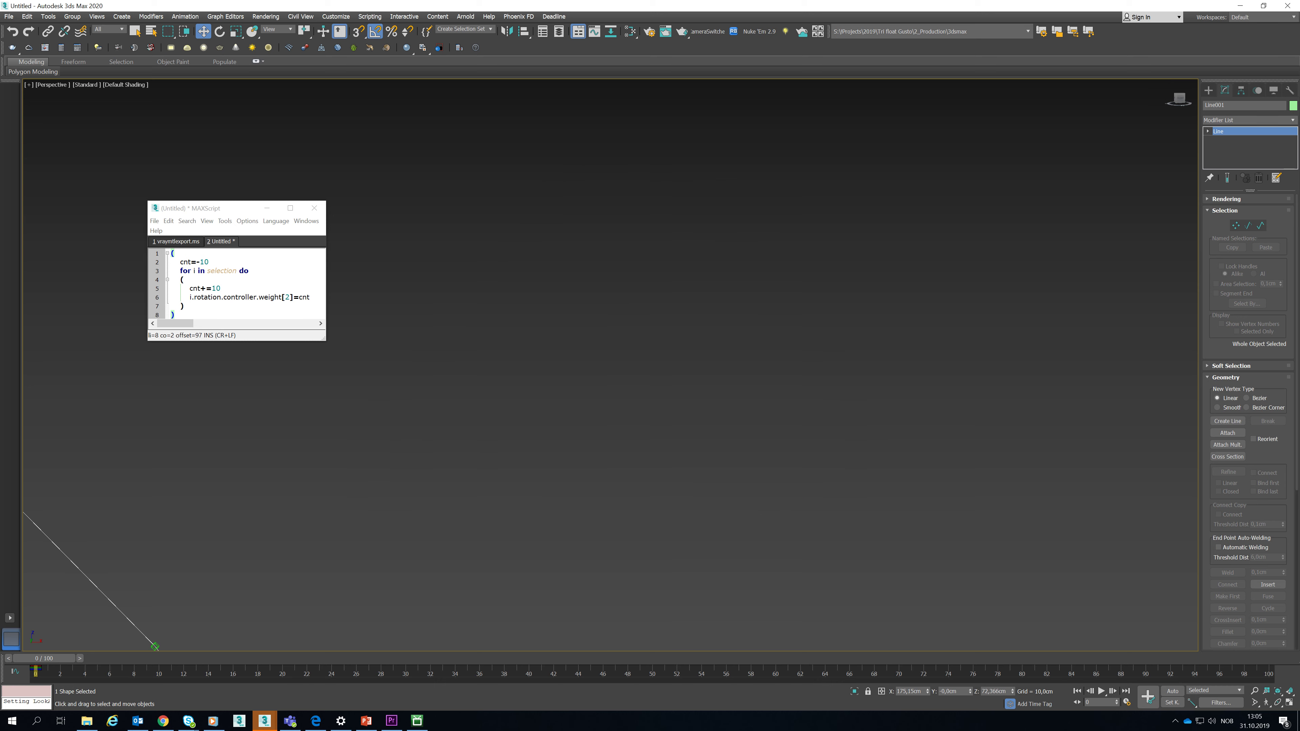
{"action": "key", "text": "z"}
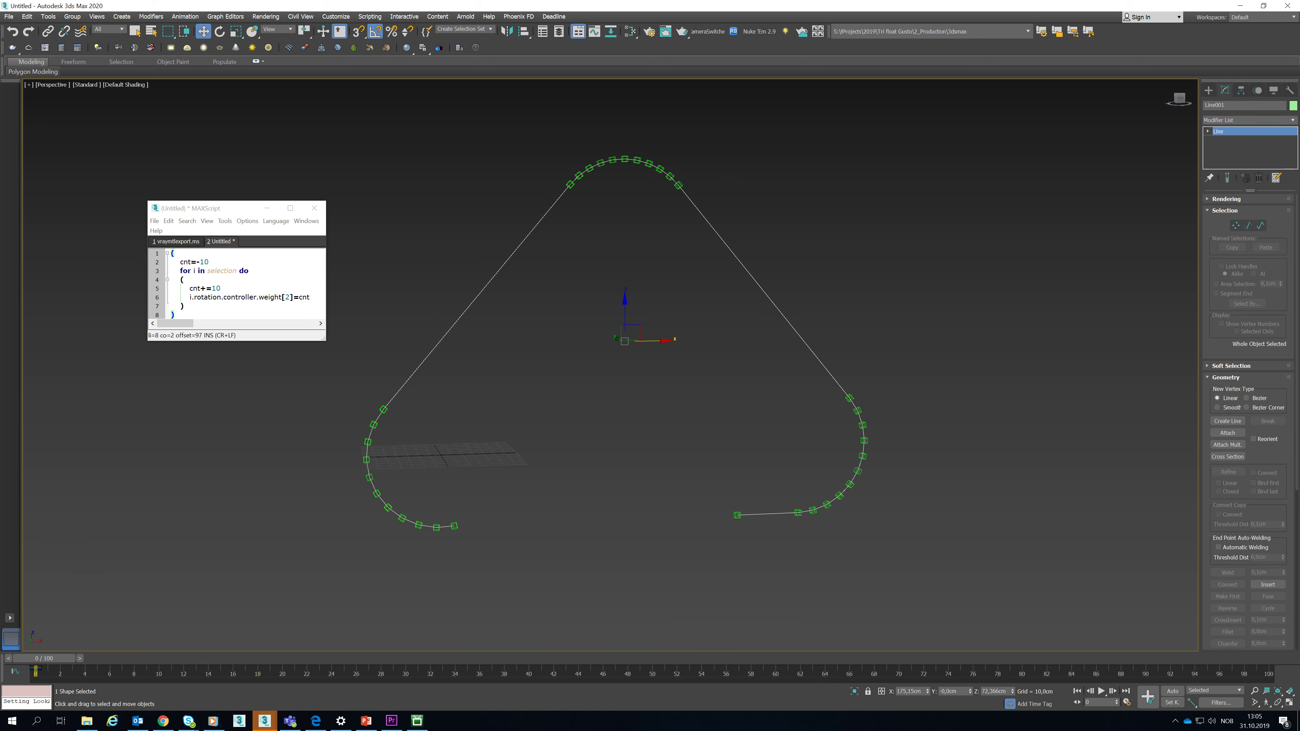
- Add a Skin modifier with the Point_WireBone helpers up to Point_WireBone033 as bones
{"action": "left_click", "coordinate": [1249, 120]}
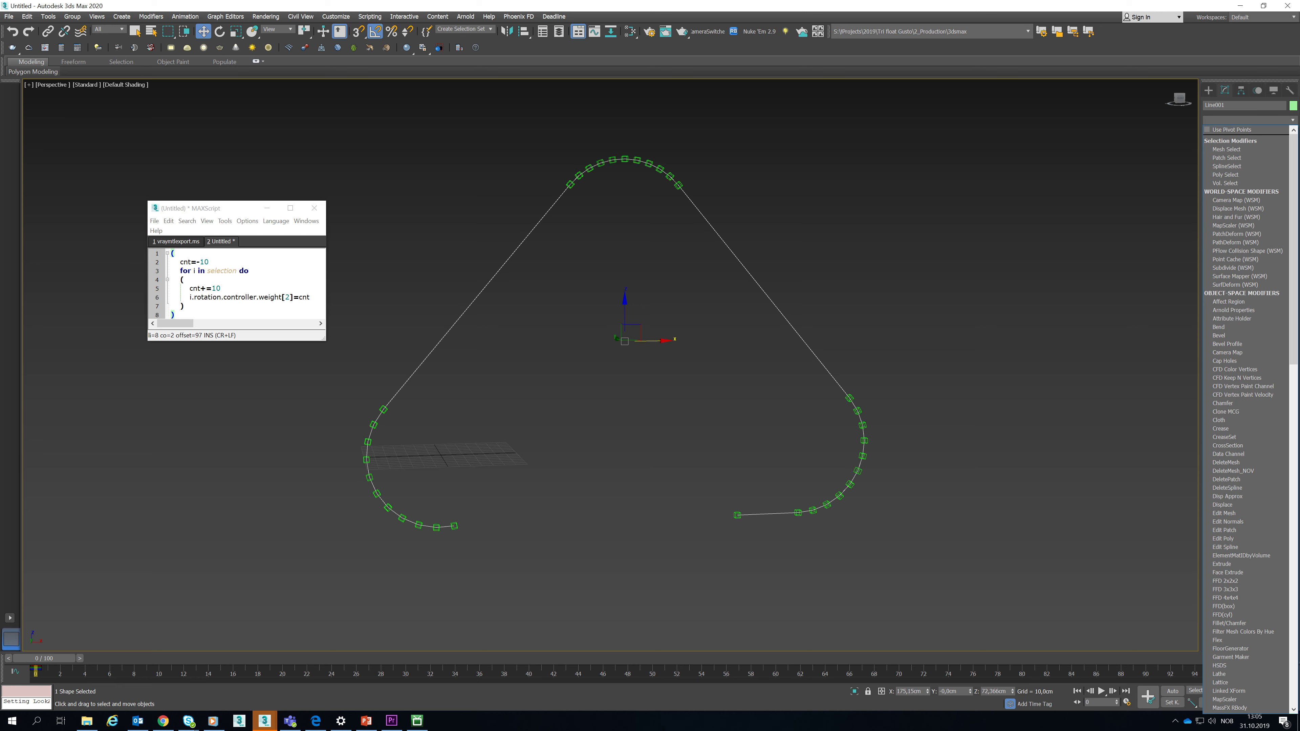
{"action": "scroll", "coordinate": [1249, 359], "scroll_direction": "down", "scroll_amount": 2}
{"action": "scroll", "coordinate": [1250, 358], "scroll_direction": "down", "scroll_amount": 15}
{"action": "left_click", "coordinate": [1229, 358]}
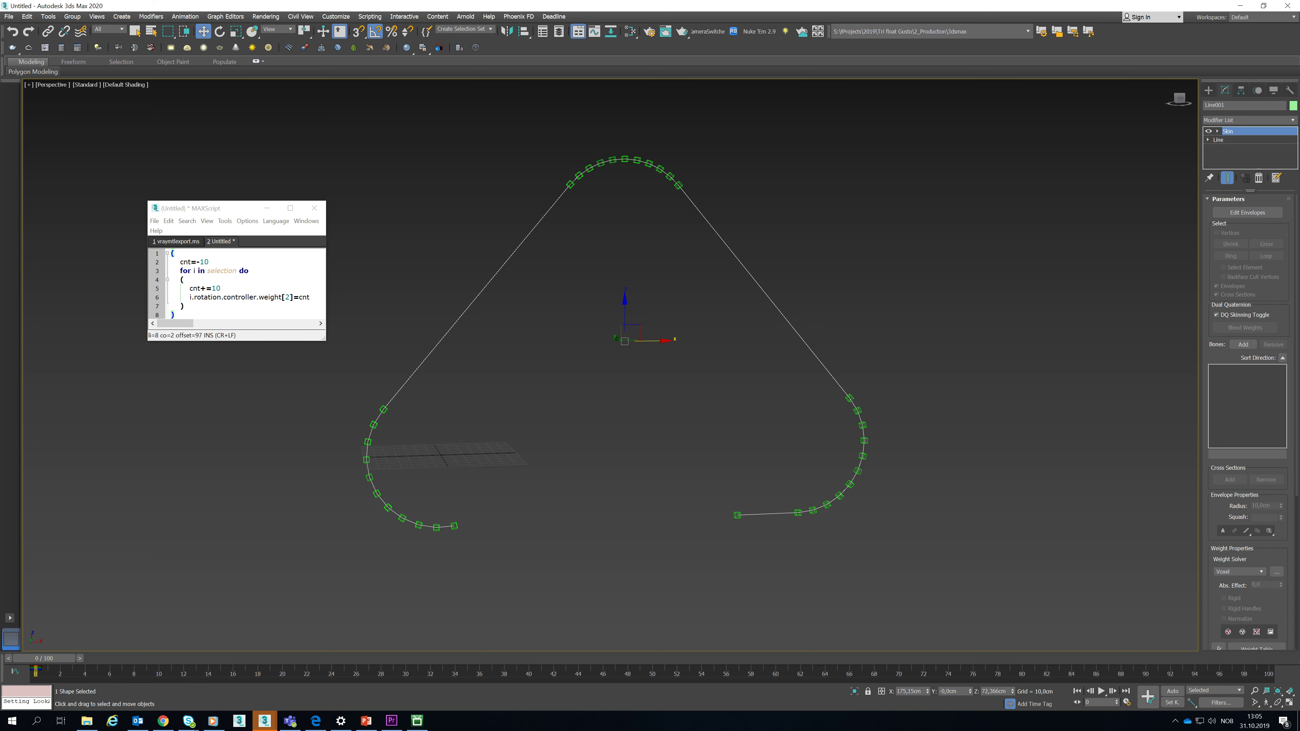
{"action": "left_click", "coordinate": [1243, 344]}
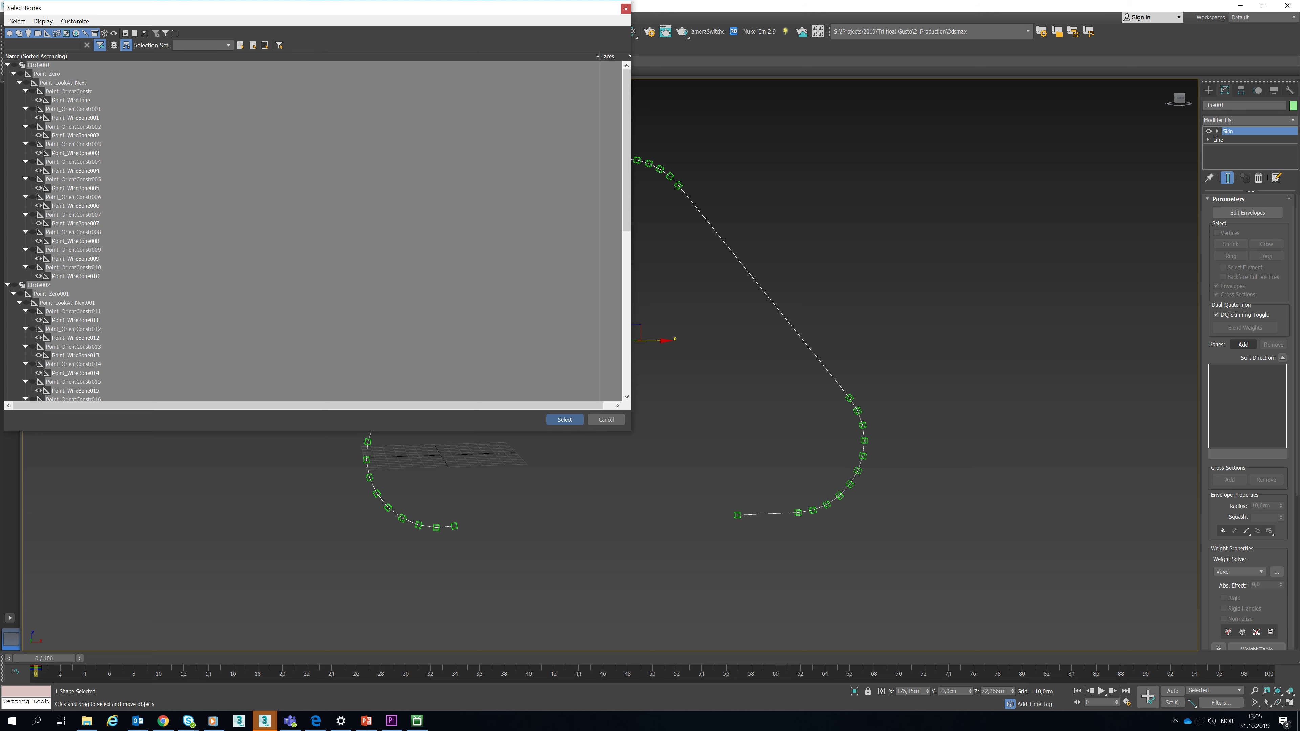
{"action": "key", "text": "Return"}
{"action": "left_click", "coordinate": [1249, 120]}
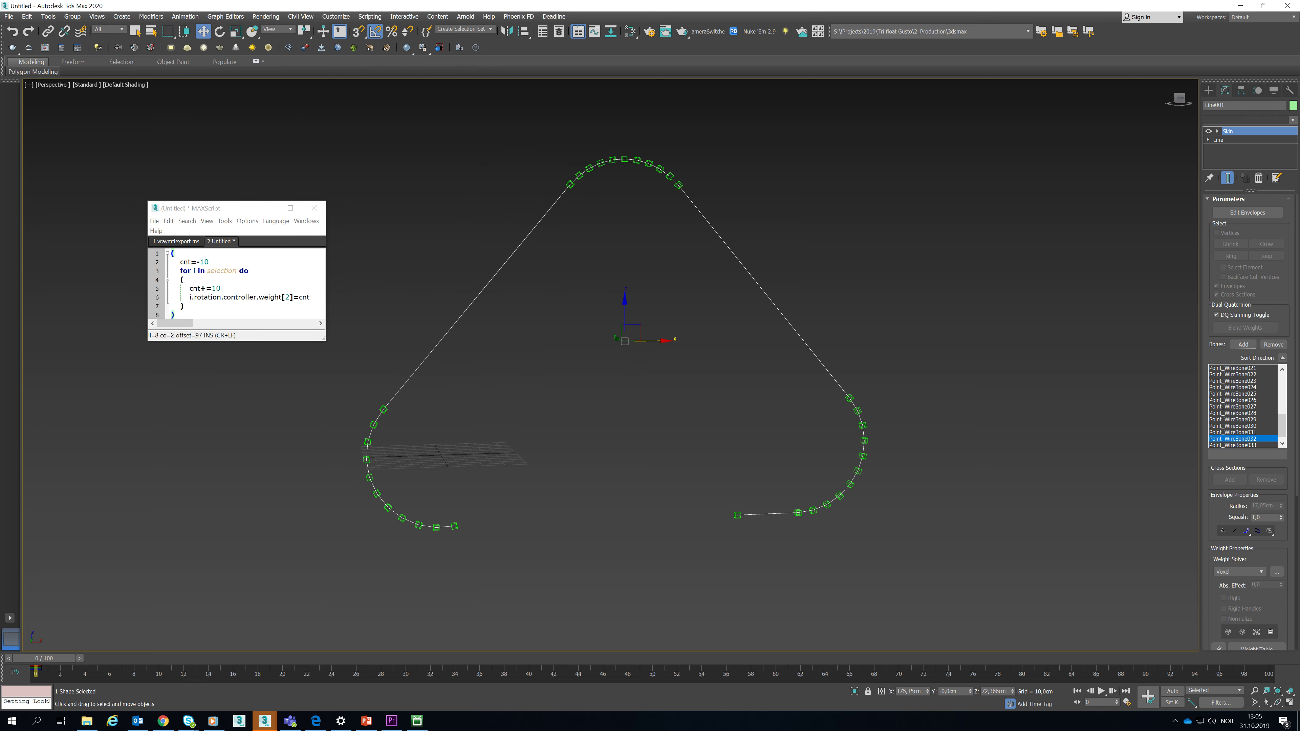
- Add a Renderable Spline modifier with 4,2cm thickness and generated mapping coordinates
{"action": "type", "text": "ren"}
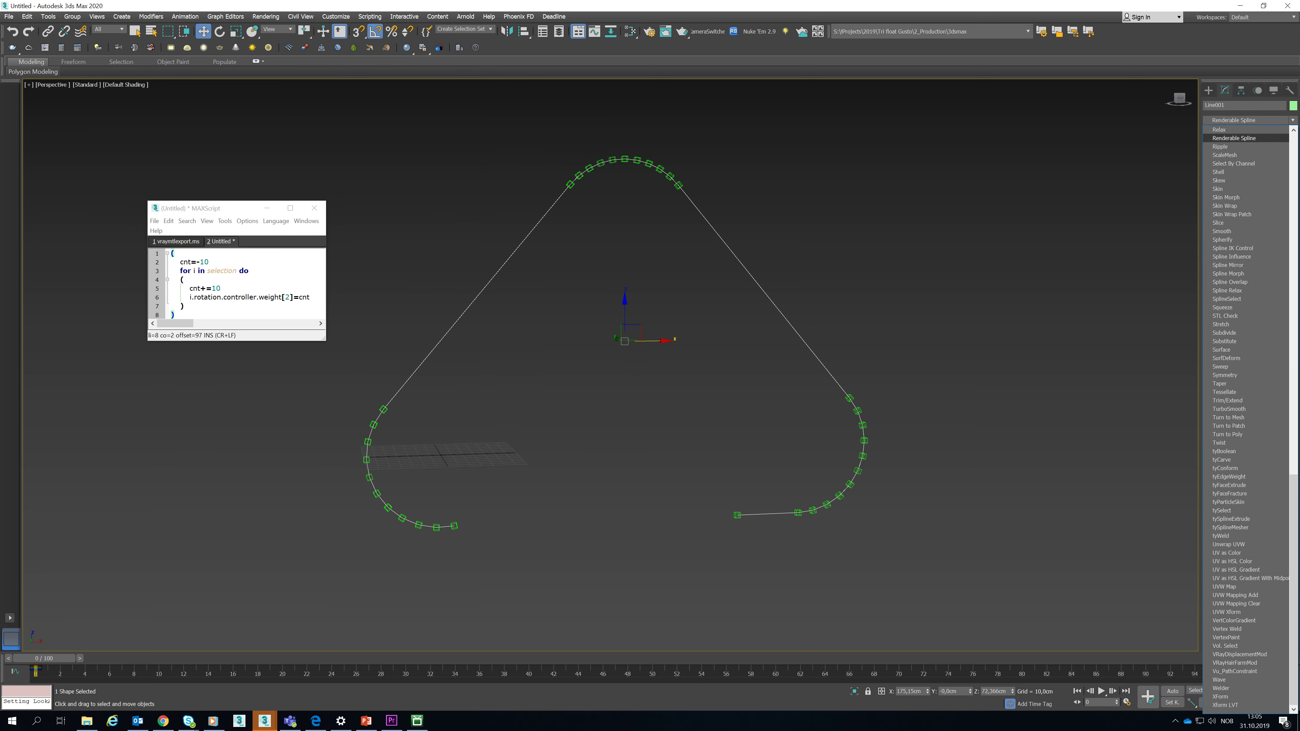
{"action": "key", "text": "Return"}
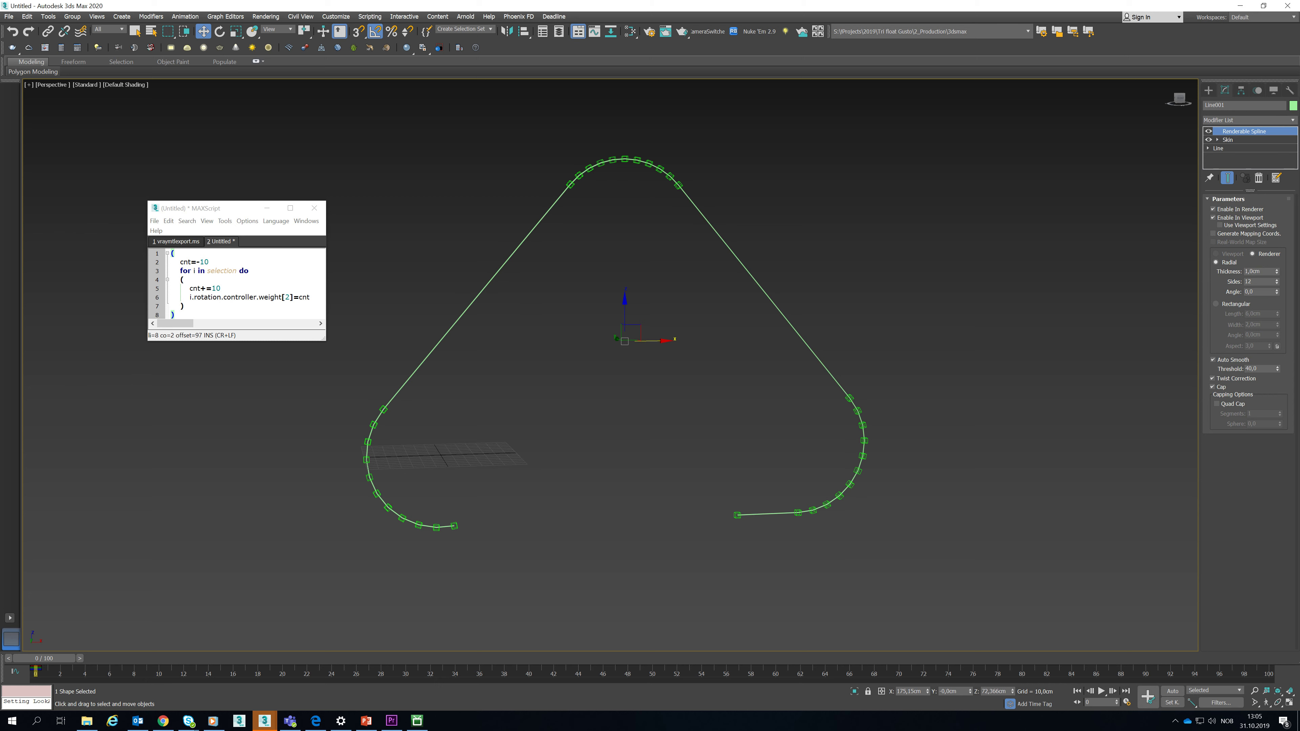
{"action": "type", "text": "4,2"}
{"action": "key", "text": "Return"}
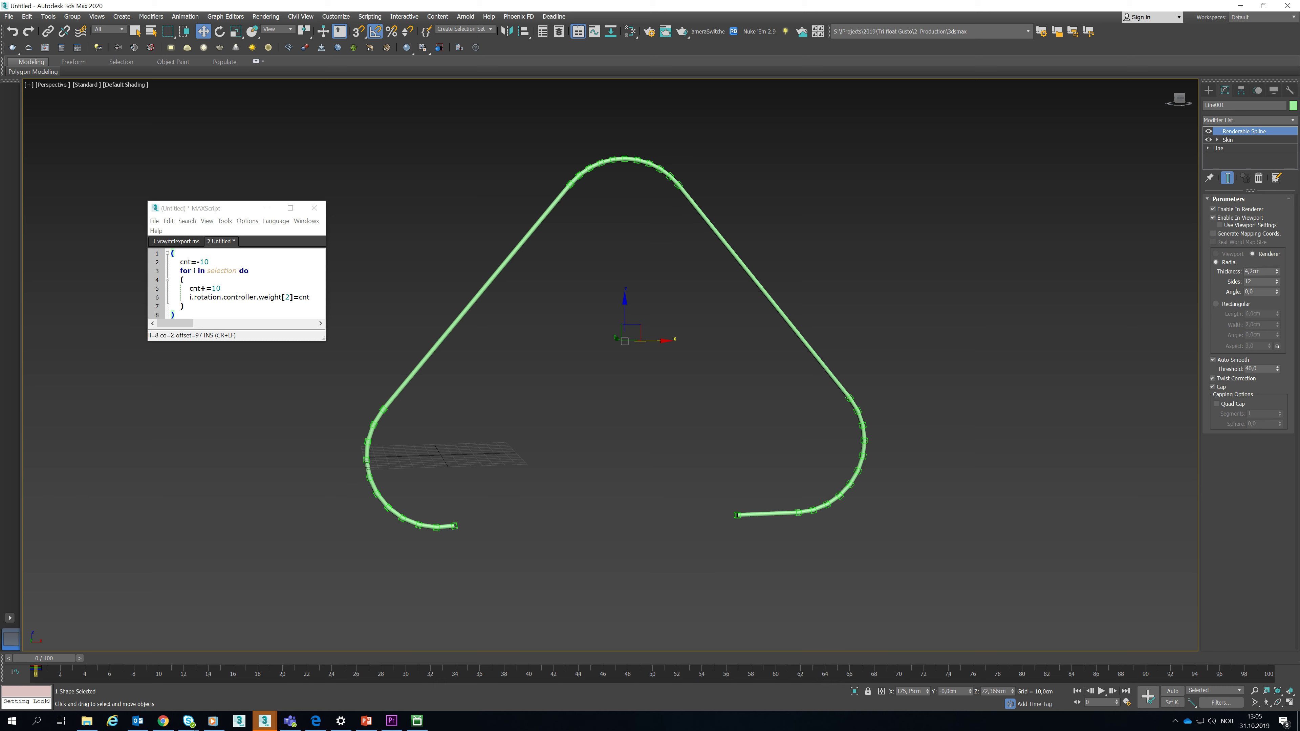
{"action": "left_click", "coordinate": [1213, 233]}
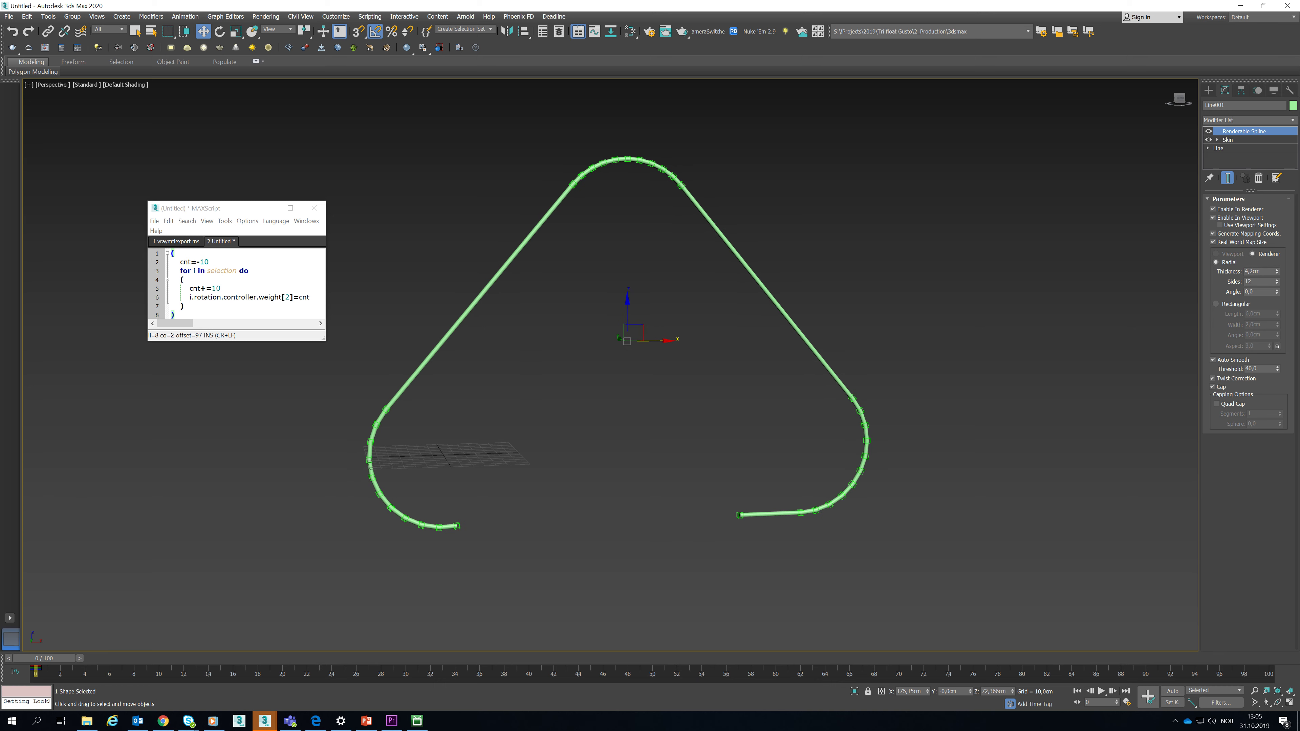
{"action": "left_click", "coordinate": [629, 31]}
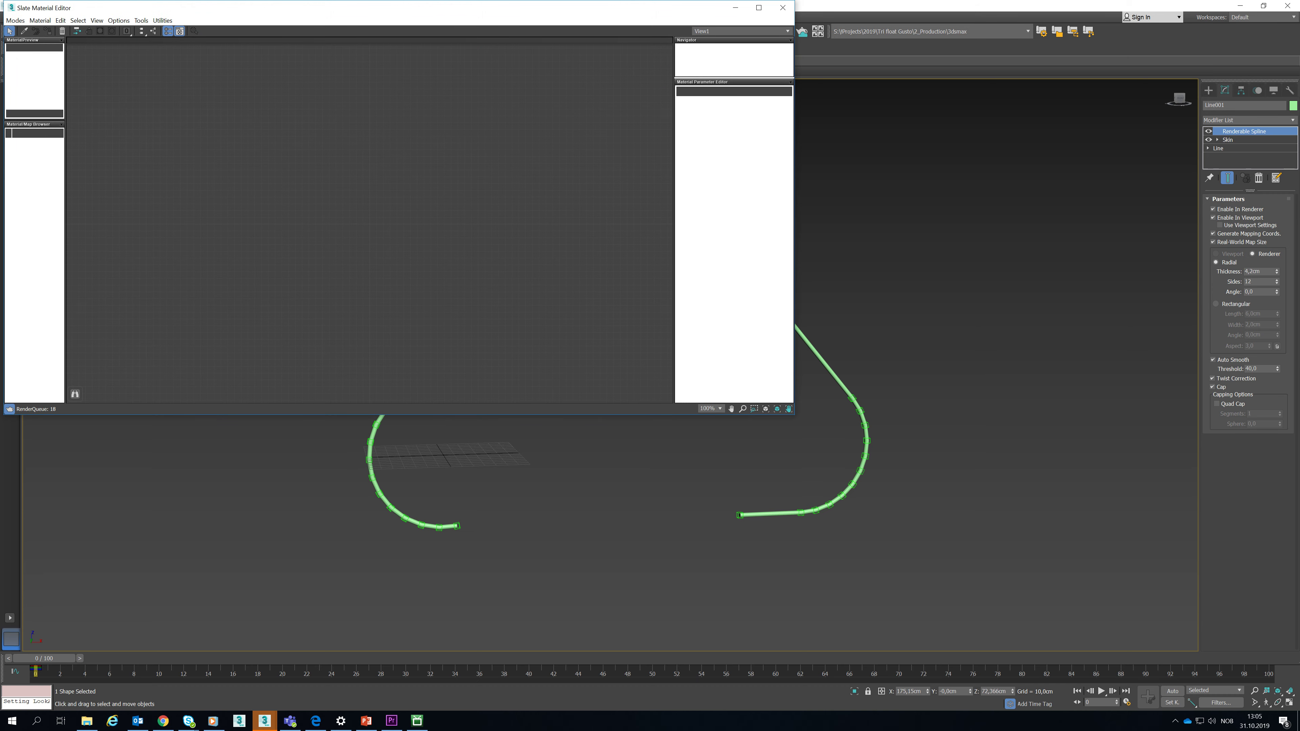
- Create a Standard material with a Gradient Ramp diffuse map set to Solid interpolation
{"action": "right_click", "coordinate": [407, 223]}
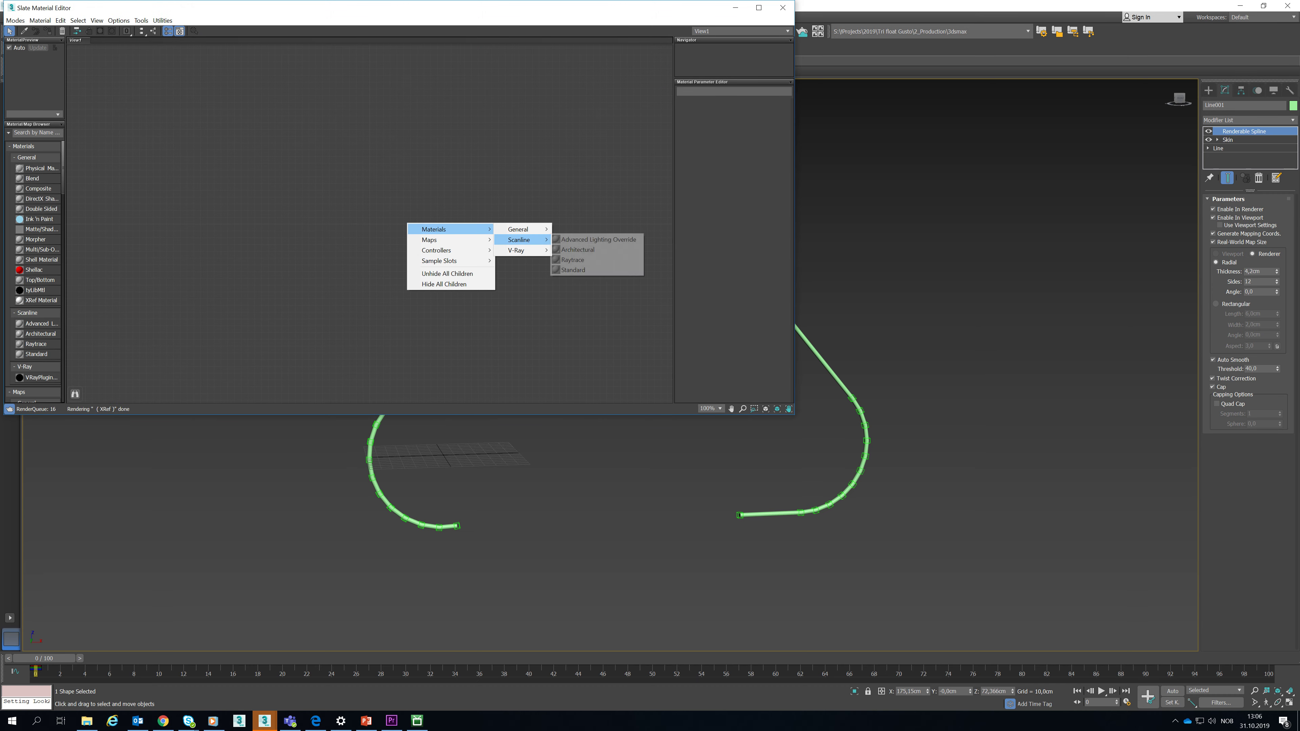
{"action": "left_click", "coordinate": [573, 270]}
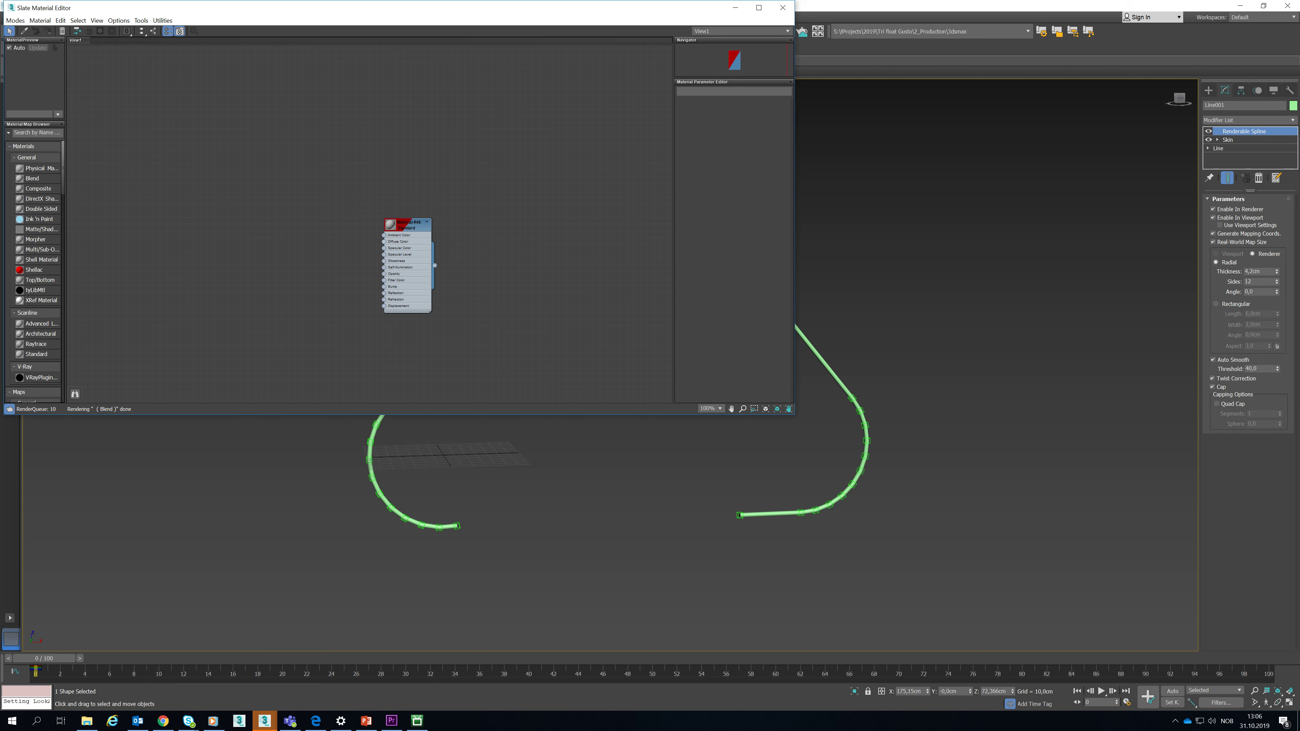
{"action": "left_click_drag", "start_coordinate": [384, 235], "coordinate": [347, 237]}
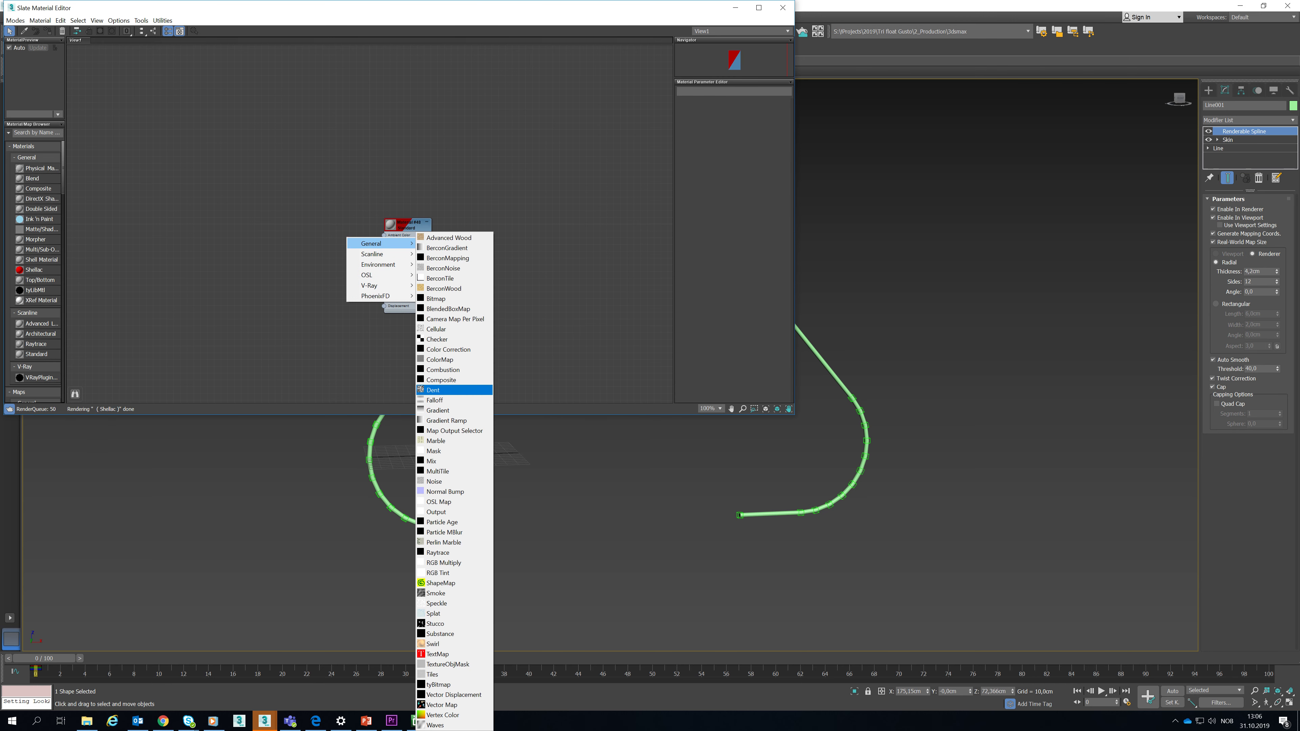
{"action": "left_click", "coordinate": [445, 420]}
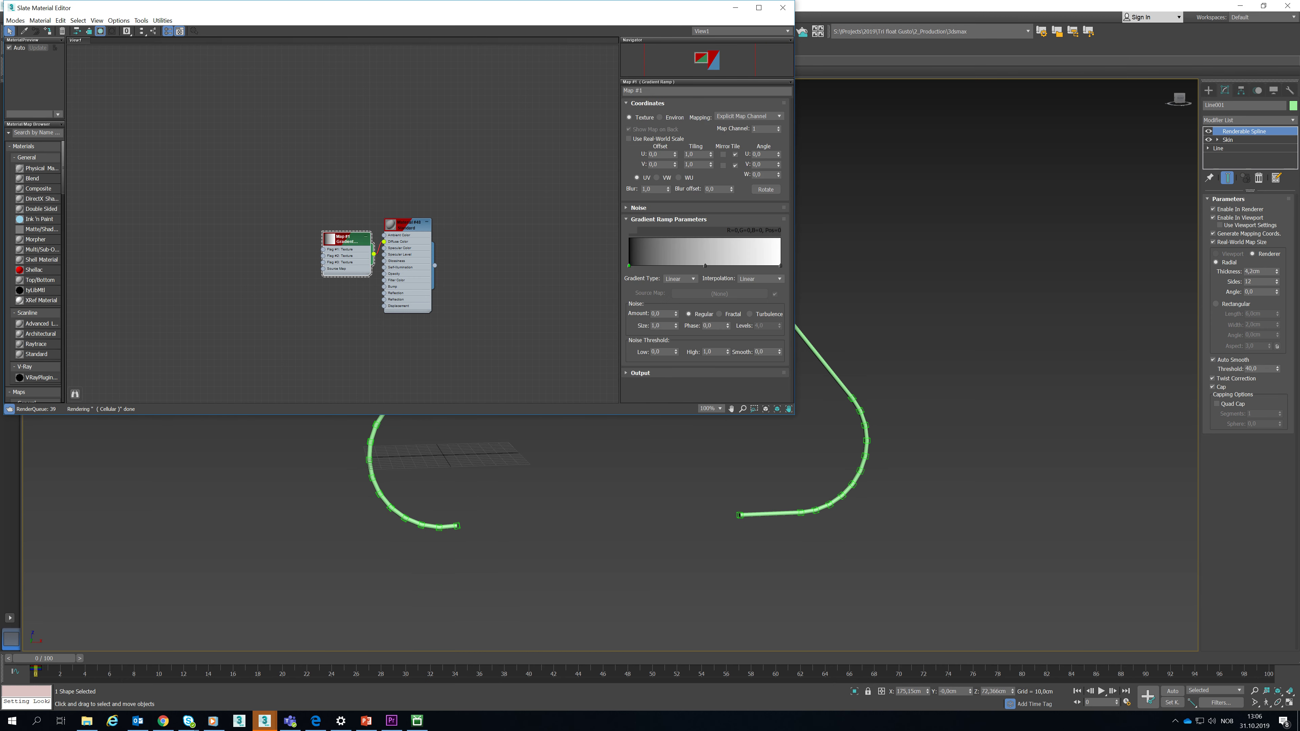
{"action": "left_click", "coordinate": [680, 279]}
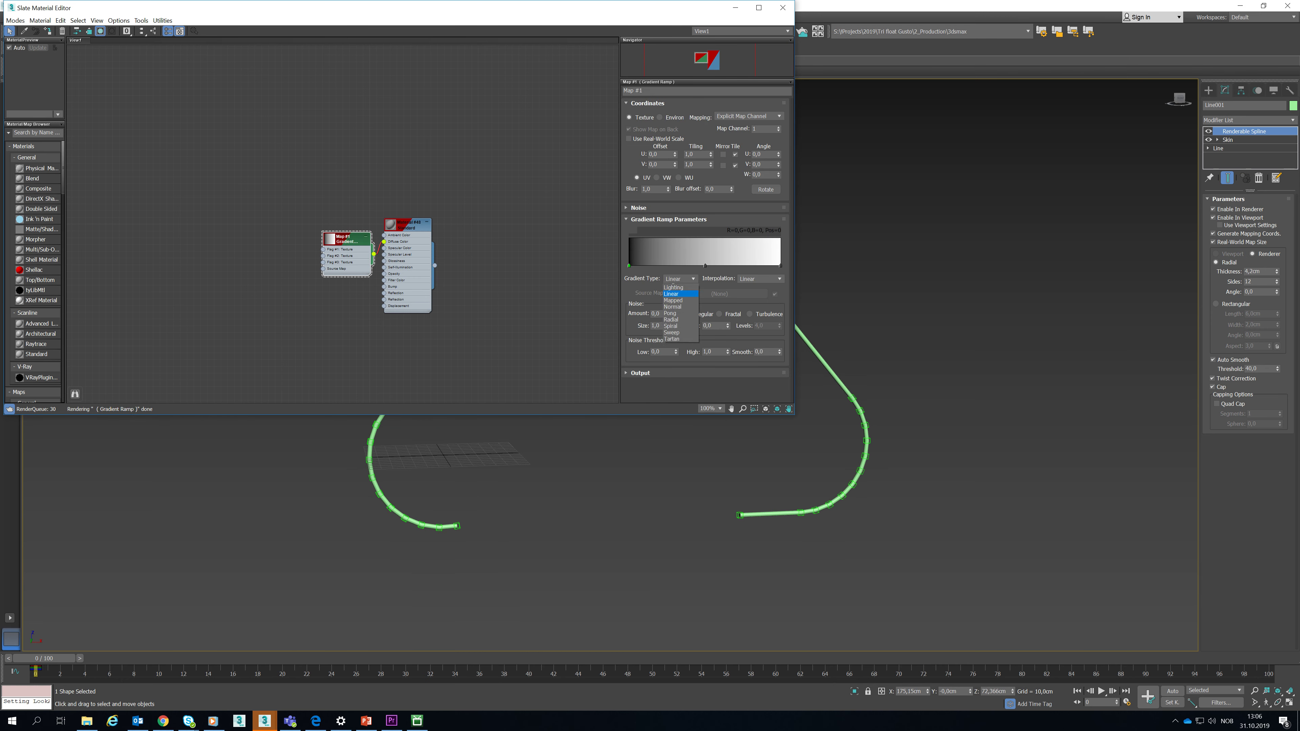
{"action": "left_click", "coordinate": [760, 278]}
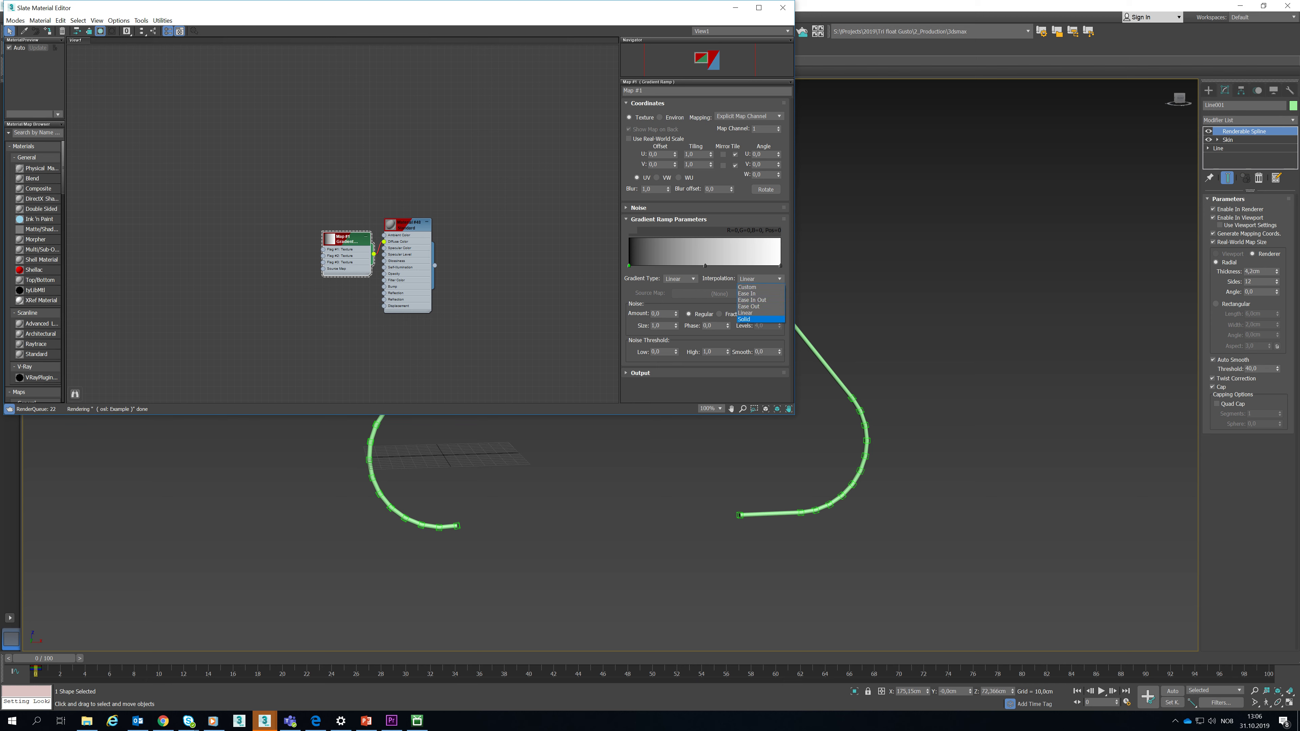
{"action": "left_click", "coordinate": [744, 319]}
{"action": "double_click", "coordinate": [705, 265]}
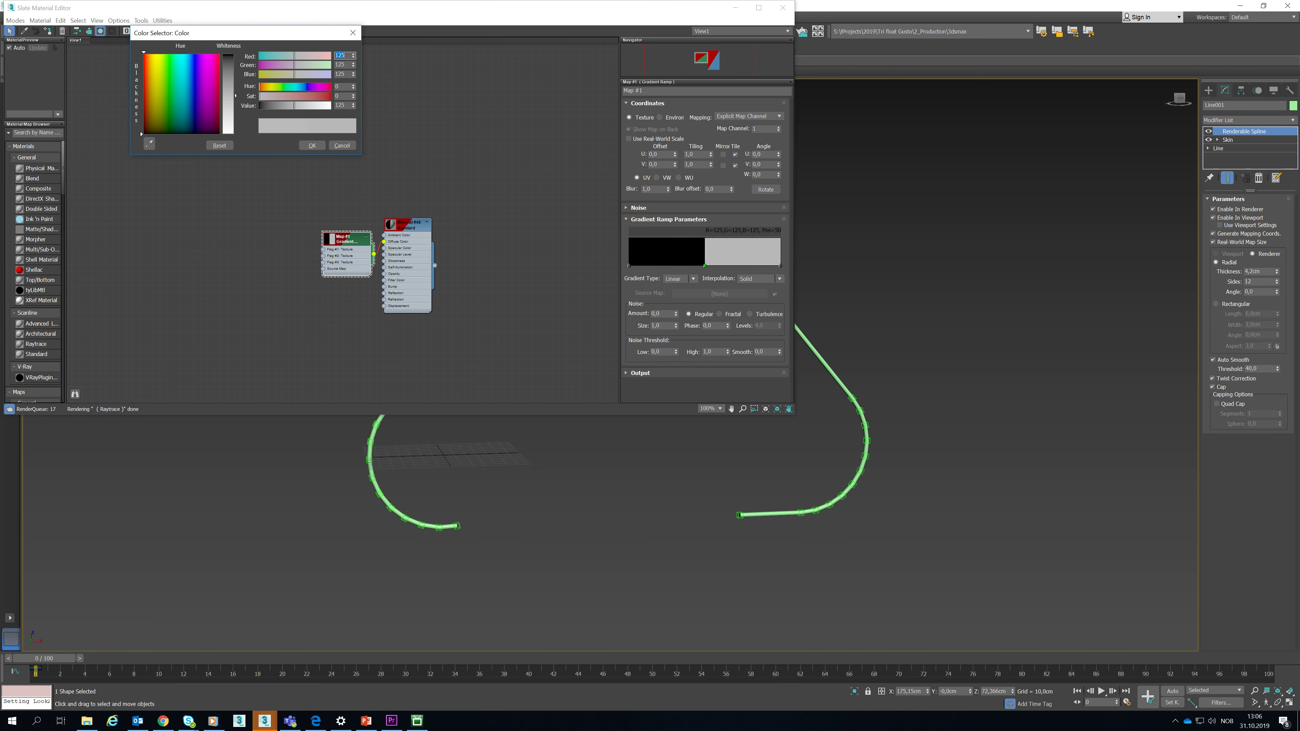
- Make the gradient flag white and enable real-world scale sized 3m by 2m
{"action": "left_click_drag", "start_coordinate": [294, 105], "coordinate": [331, 105]}
{"action": "left_click", "coordinate": [313, 146]}
{"action": "left_click", "coordinate": [628, 138]}
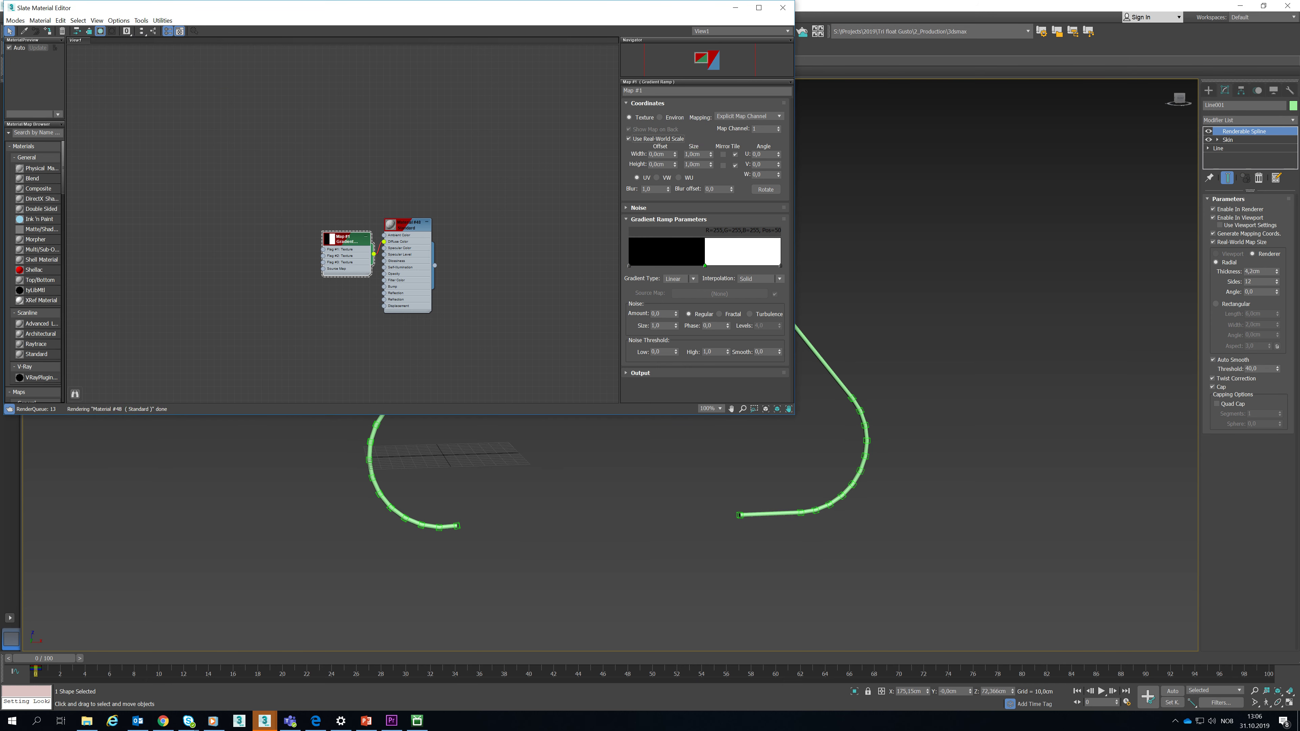
{"action": "double_click", "coordinate": [697, 155]}
{"action": "type", "text": "3m"}
{"action": "key", "text": "Return"}
{"action": "key", "text": "Tab"}
{"action": "type", "text": "2m"}
{"action": "key", "text": "Return"}
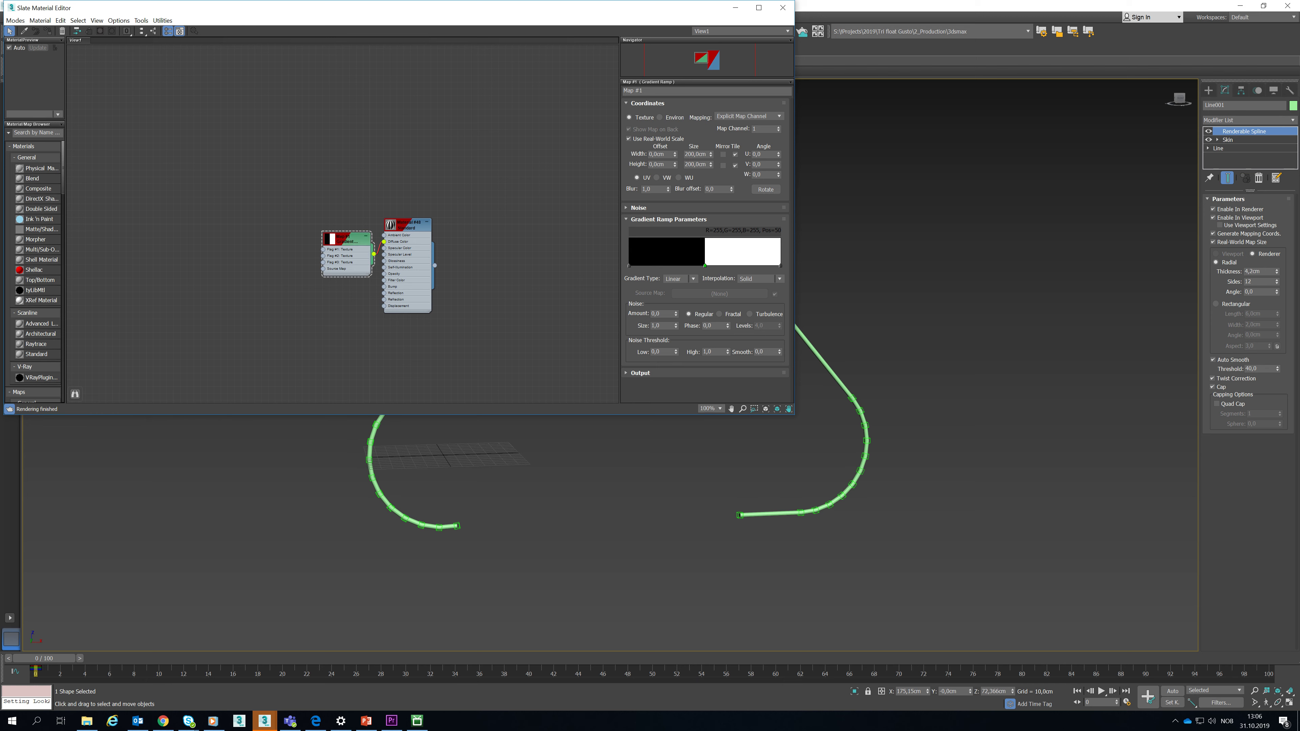
- Apply the striped material to the belt and resize the map to 100cm by 100cm
{"action": "left_click_drag", "start_coordinate": [435, 265], "coordinate": [620, 311]}
{"action": "left_click_drag", "start_coordinate": [619, 311], "coordinate": [820, 354]}
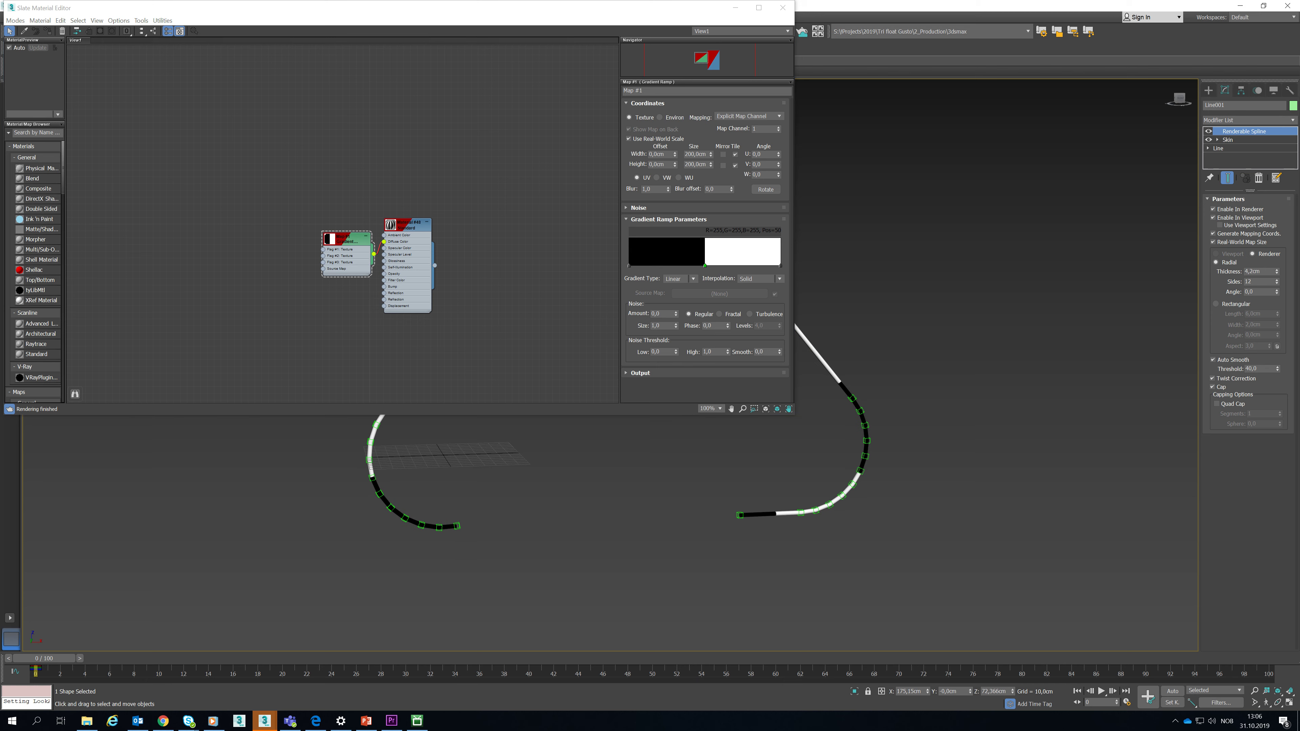
{"action": "left_click", "coordinate": [972, 564]}
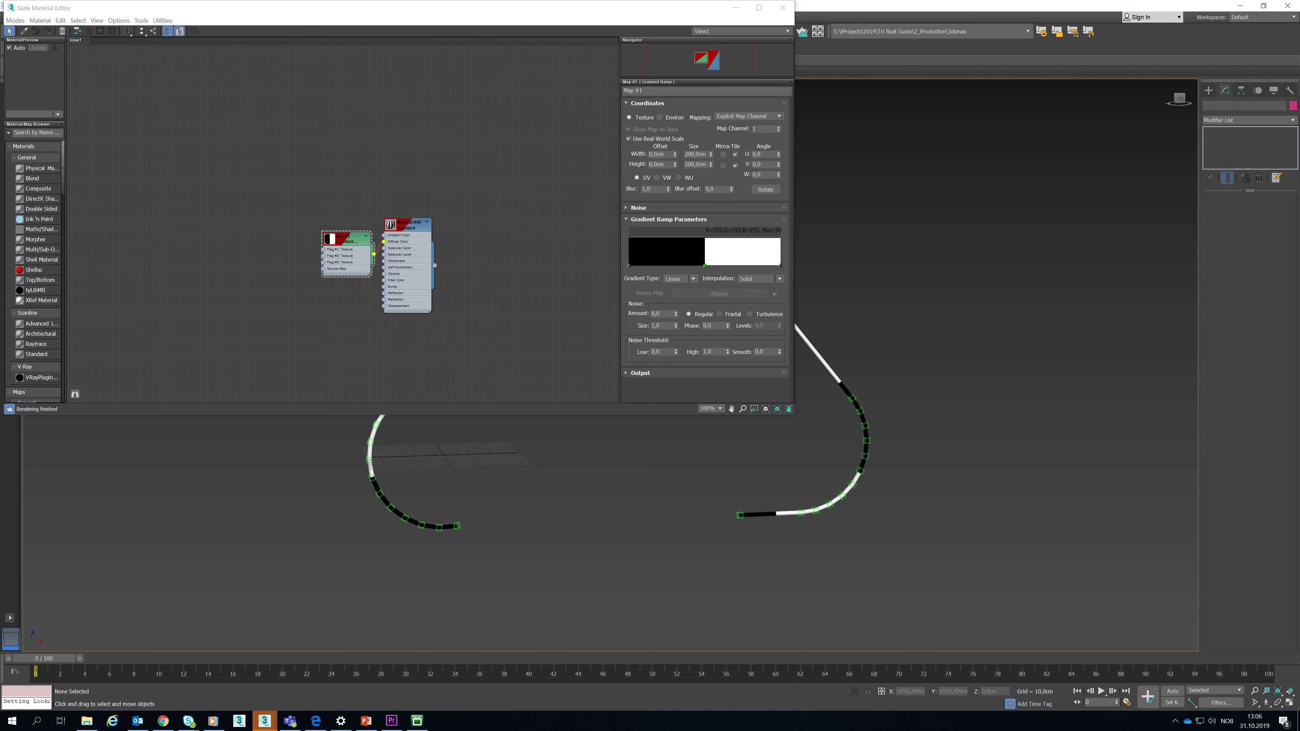
{"action": "double_click", "coordinate": [695, 154]}
{"action": "type", "text": "100"}
{"action": "key", "text": "Return"}
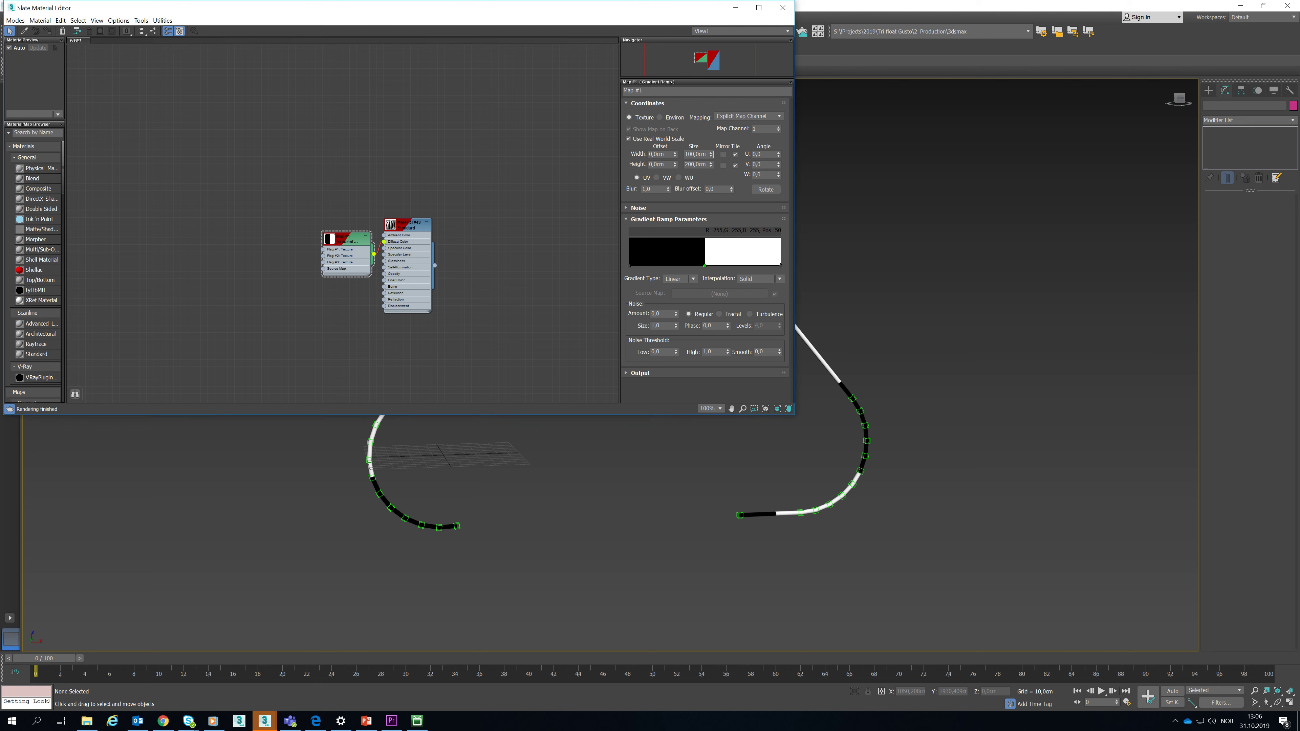
{"action": "key", "text": "Tab"}
{"action": "type", "text": "1m"}
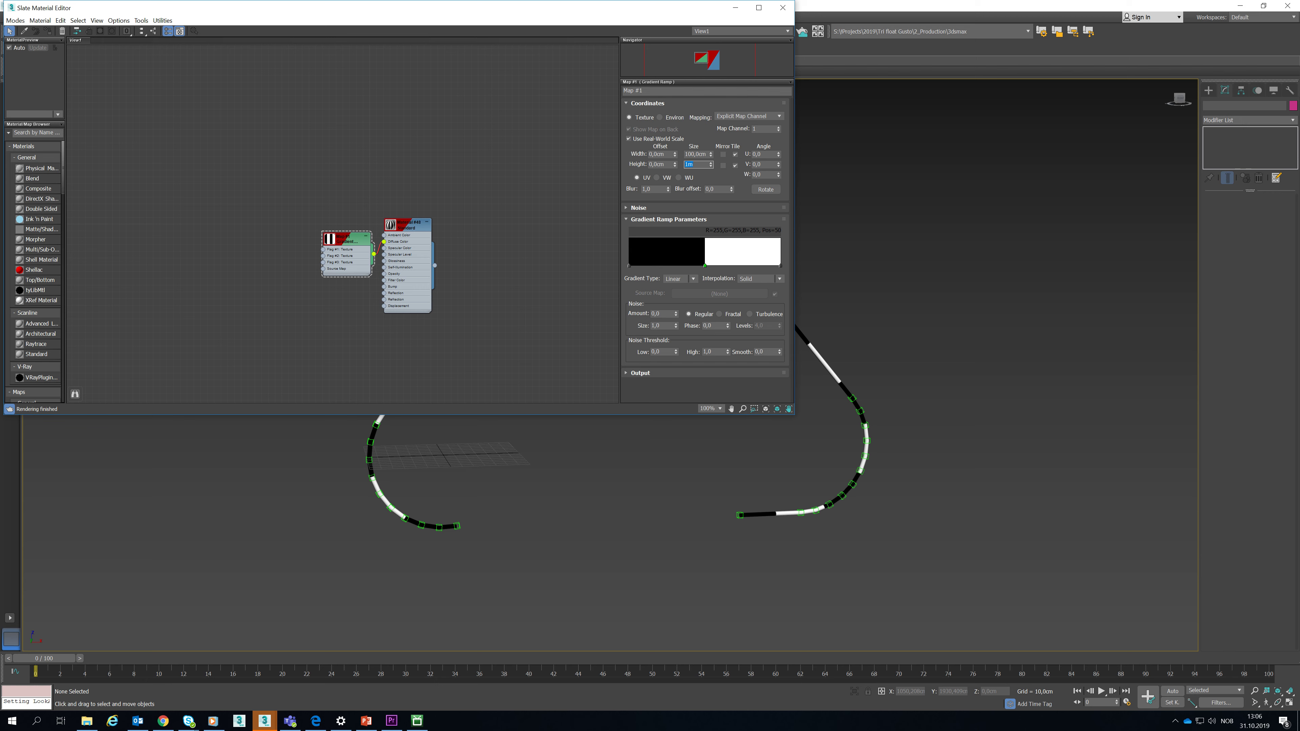
{"action": "key", "text": "Return"}
{"action": "left_click", "coordinate": [783, 7]}
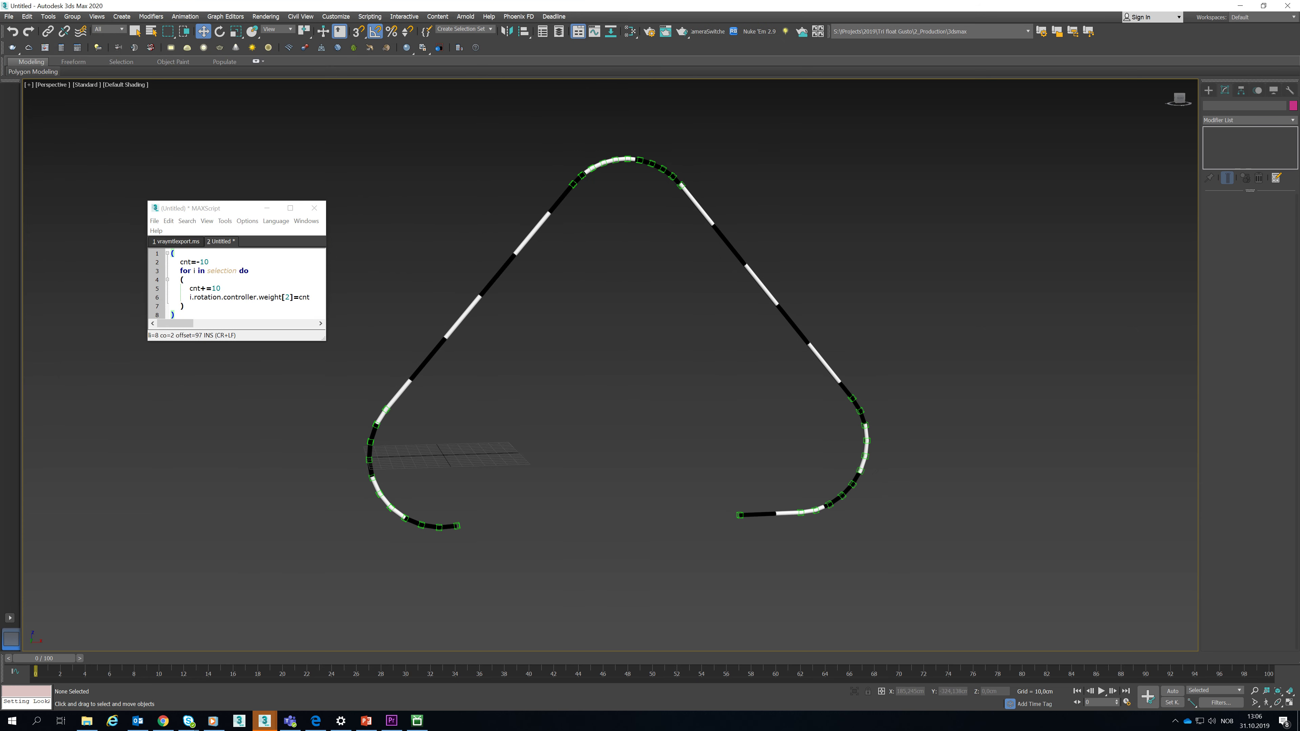
{"action": "left_click", "coordinate": [740, 515]}
{"action": "left_click_drag", "start_coordinate": [740, 514], "coordinate": [740, 515]}
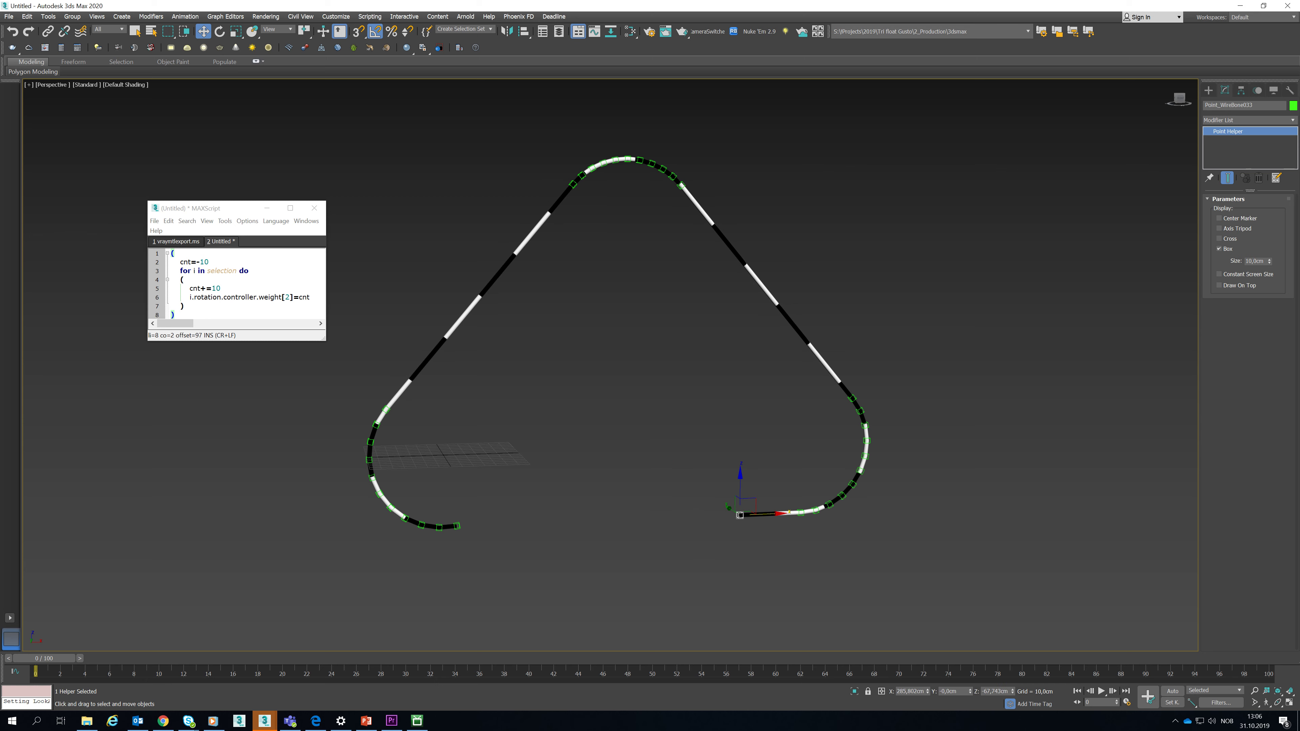
{"action": "middle_click_drag", "start_coordinate": [740, 515], "coordinate": [744, 522]}
{"action": "key", "text": "ctrl+d"}
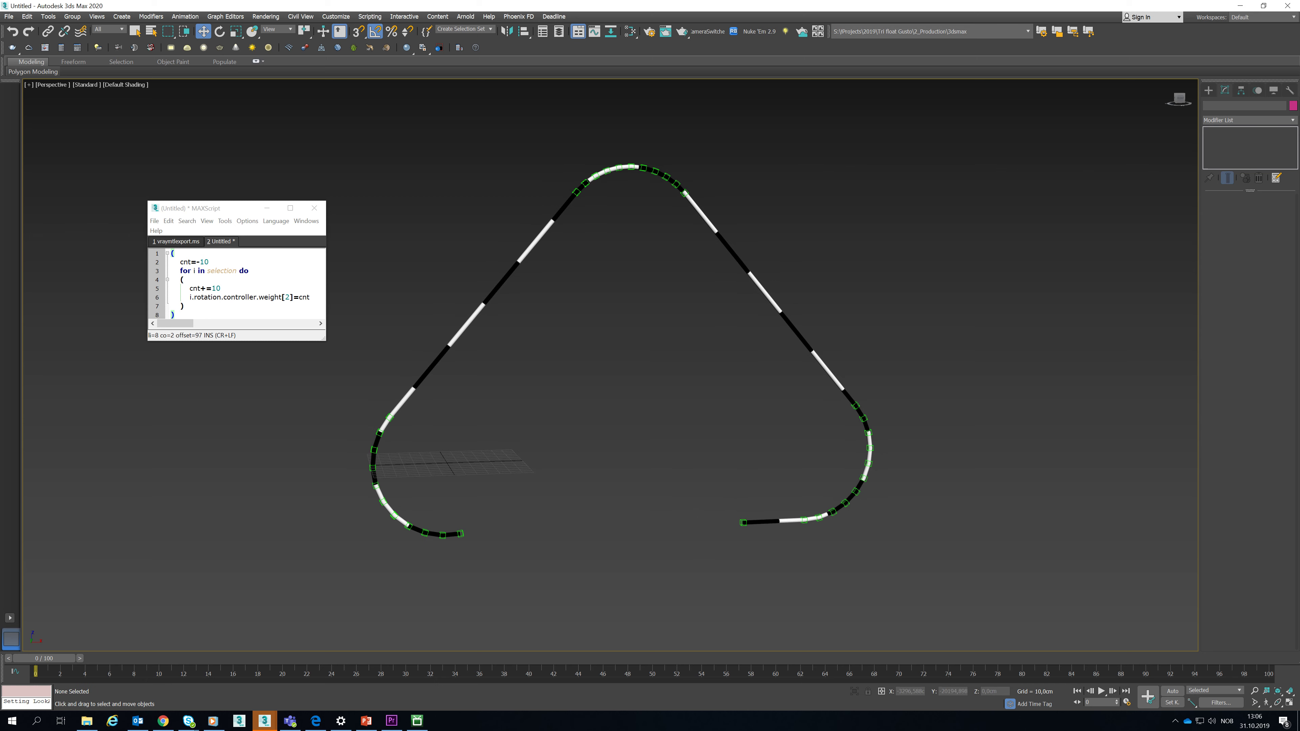
{"action": "left_click", "coordinate": [553, 222]}
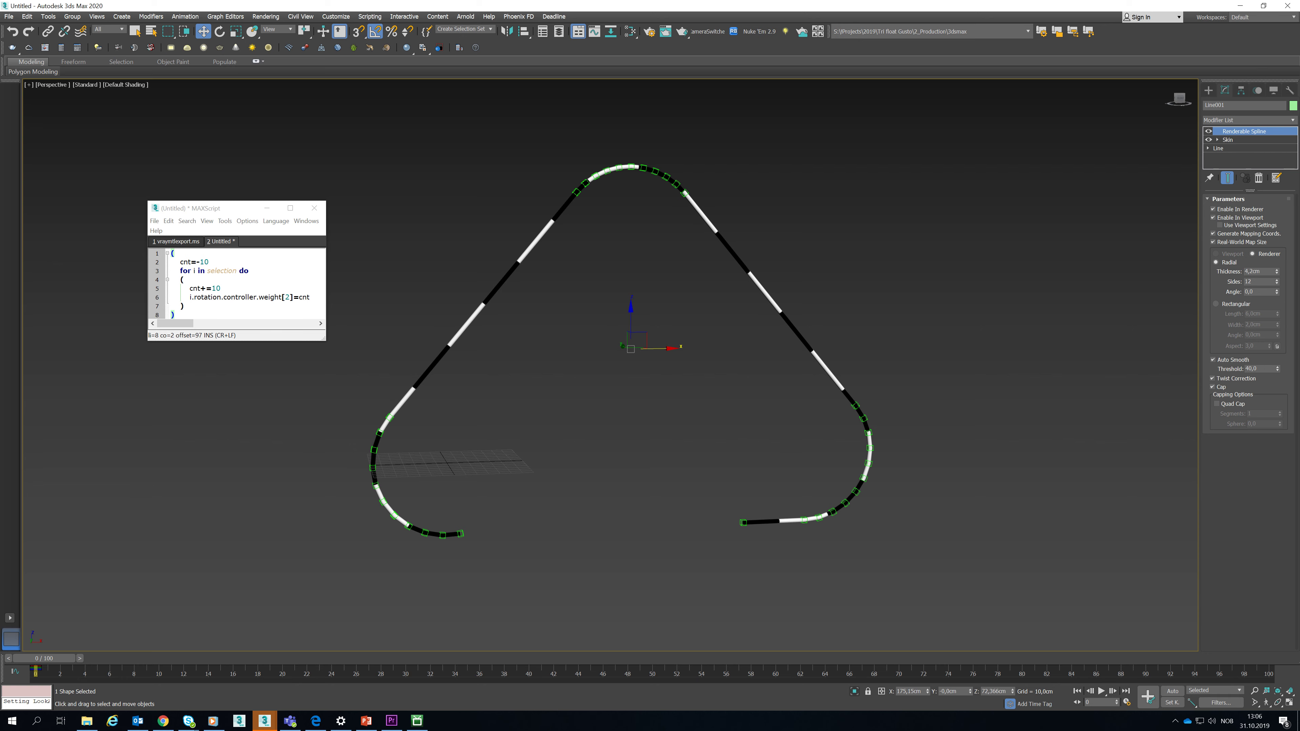
{"action": "right_click", "coordinate": [1020, 593]}
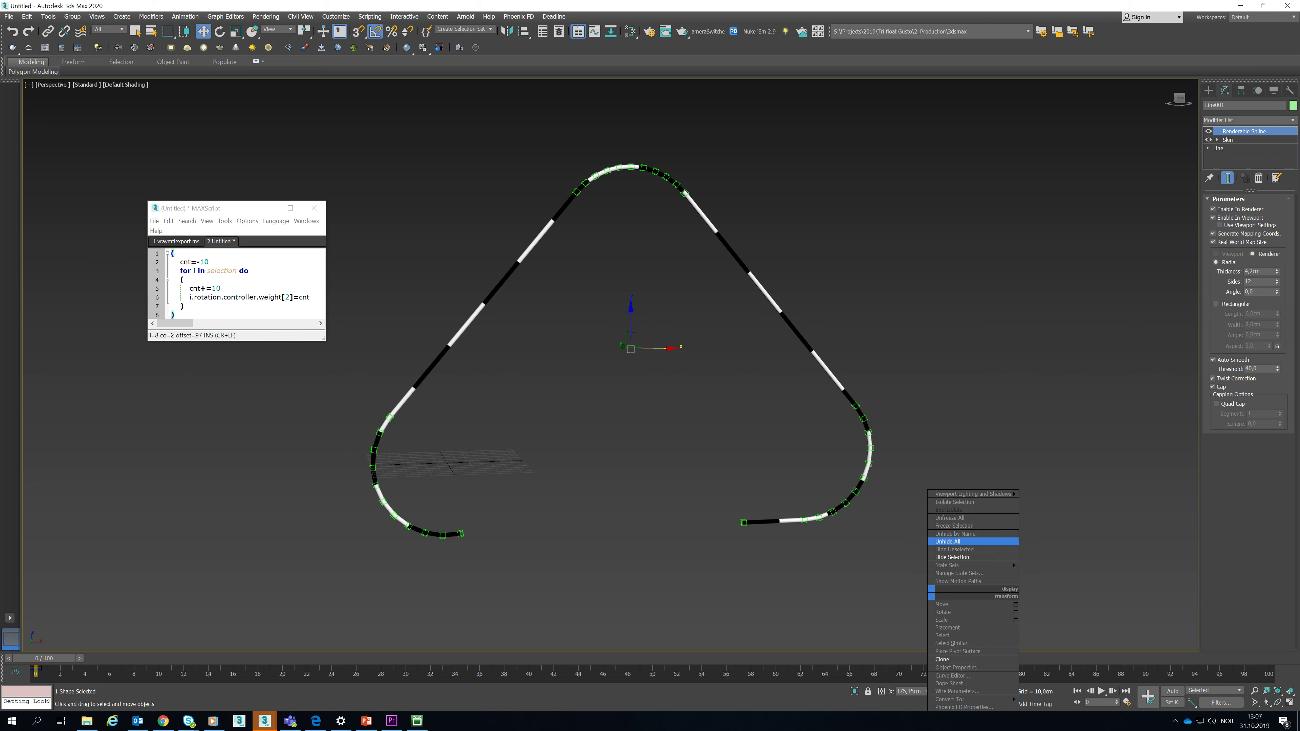
- Unhide all objects, then move the top circle down and the bottom-left circle up-left
{"action": "left_click", "coordinate": [952, 542]}
{"action": "key", "text": "ctrl+d"}
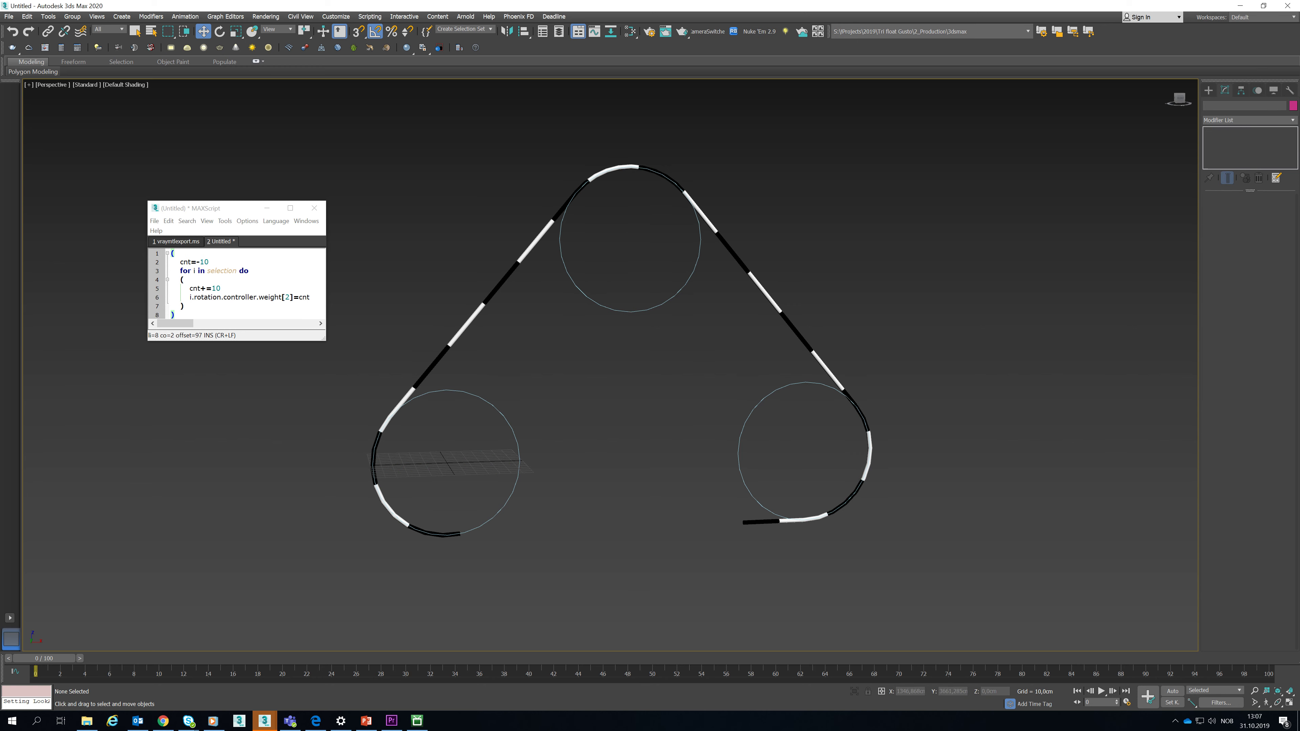
{"action": "left_click", "coordinate": [700, 239]}
{"action": "mouse_move", "coordinate": [638, 226]}
{"action": "left_mouse_down"}
{"action": "mouse_move", "coordinate": [624, 344]}
{"action": "mouse_move", "coordinate": [658, 182]}
{"action": "mouse_move", "coordinate": [839, 136]}
{"action": "mouse_move", "coordinate": [788, 248]}
{"action": "mouse_move", "coordinate": [497, 239]}
{"action": "mouse_move", "coordinate": [652, 195]}
{"action": "mouse_move", "coordinate": [568, 282]}
{"action": "mouse_move", "coordinate": [681, 235]}
{"action": "mouse_move", "coordinate": [628, 211]}
{"action": "mouse_move", "coordinate": [664, 349]}
{"action": "mouse_move", "coordinate": [630, 166]}
{"action": "mouse_move", "coordinate": [615, 282]}
{"action": "mouse_move", "coordinate": [505, 258]}
{"action": "mouse_move", "coordinate": [661, 262]}
{"action": "mouse_move", "coordinate": [656, 343]}
{"action": "mouse_move", "coordinate": [586, 212]}
{"action": "mouse_move", "coordinate": [699, 199]}
{"action": "mouse_move", "coordinate": [566, 212]}
{"action": "mouse_move", "coordinate": [621, 250]}
{"action": "mouse_move", "coordinate": [631, 239]}
{"action": "left_mouse_up"}
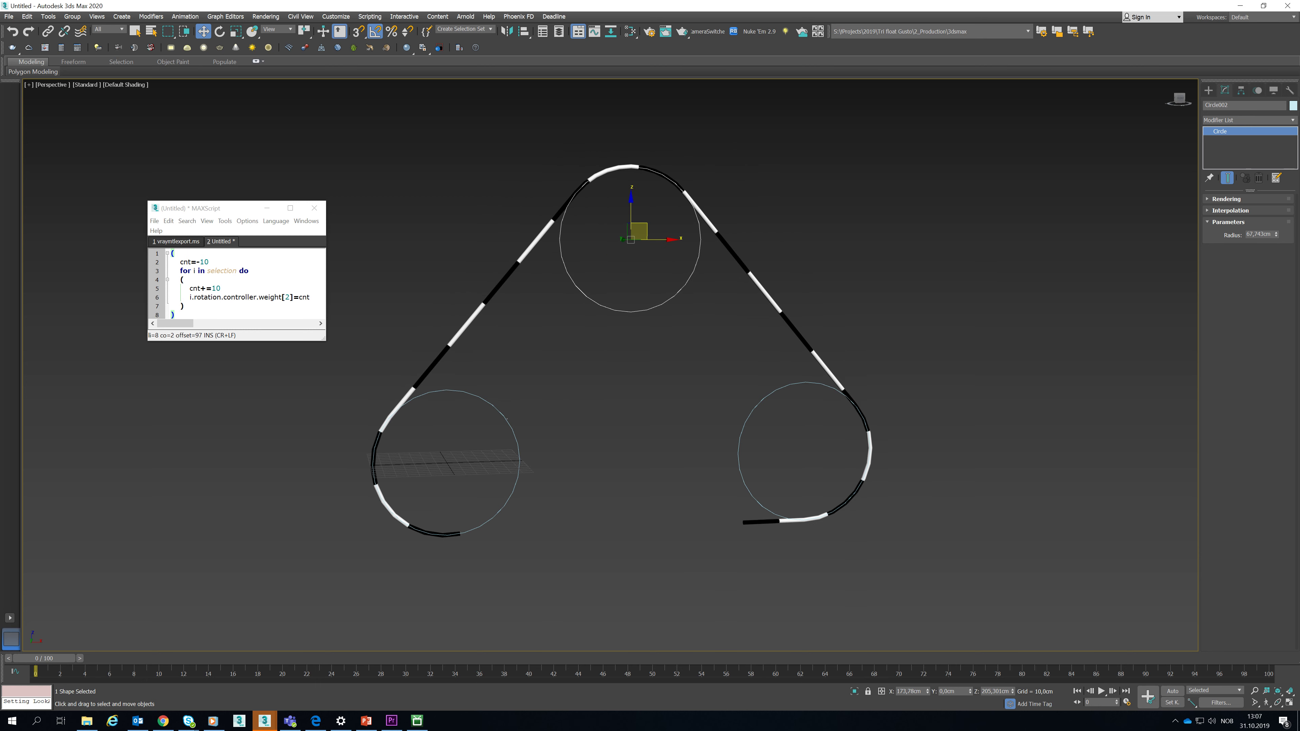
{"action": "mouse_move", "coordinate": [374, 461]}
{"action": "left_mouse_down"}
{"action": "mouse_move", "coordinate": [335, 435]}
{"action": "mouse_move", "coordinate": [305, 291]}
{"action": "mouse_move", "coordinate": [300, 395]}
{"action": "mouse_move", "coordinate": [211, 523]}
{"action": "mouse_move", "coordinate": [350, 407]}
{"action": "mouse_move", "coordinate": [517, 370]}
{"action": "mouse_move", "coordinate": [298, 369]}
{"action": "mouse_move", "coordinate": [511, 369]}
{"action": "mouse_move", "coordinate": [696, 432]}
{"action": "mouse_move", "coordinate": [670, 423]}
{"action": "left_mouse_up"}
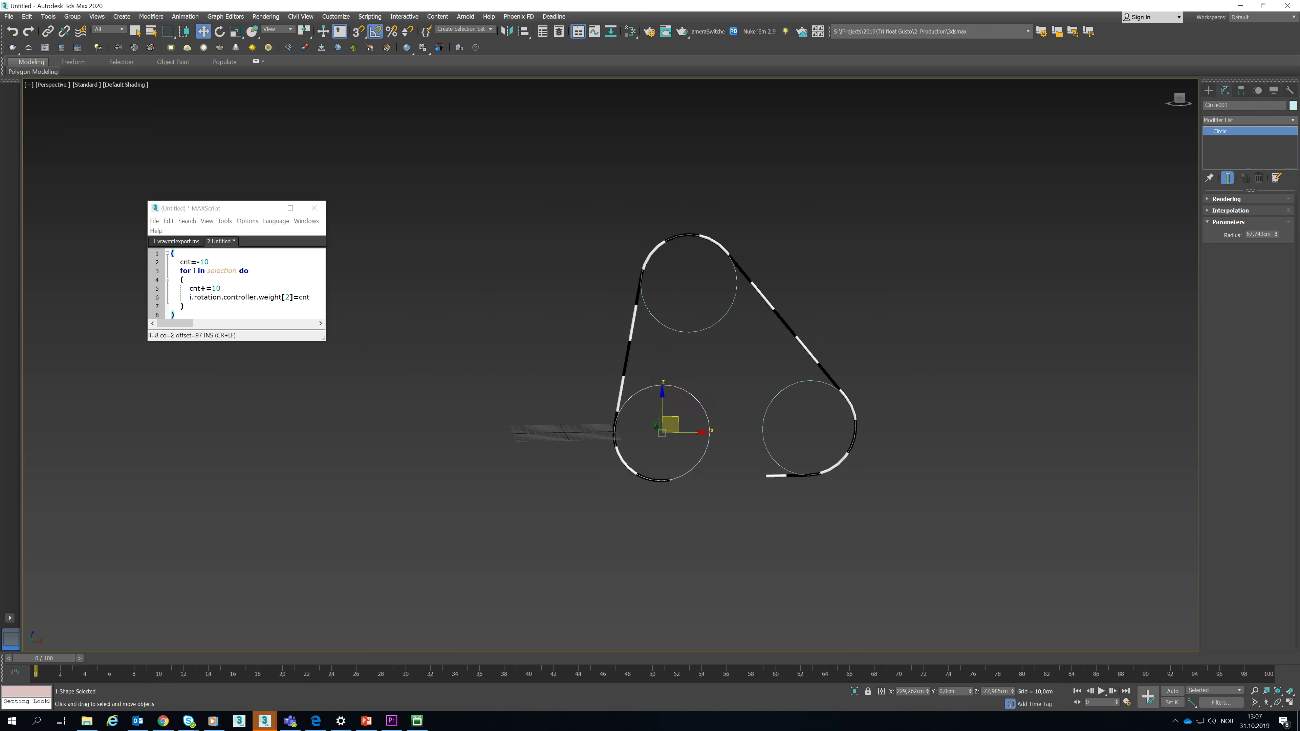